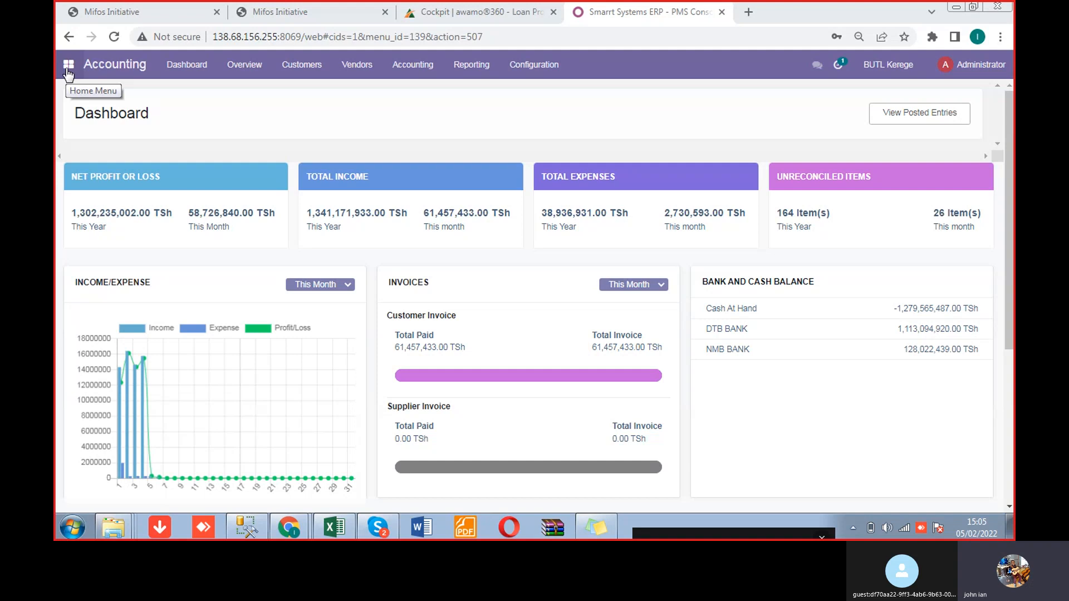
Step: Open the Pump Station module and view the list of available companies
click(68, 68)
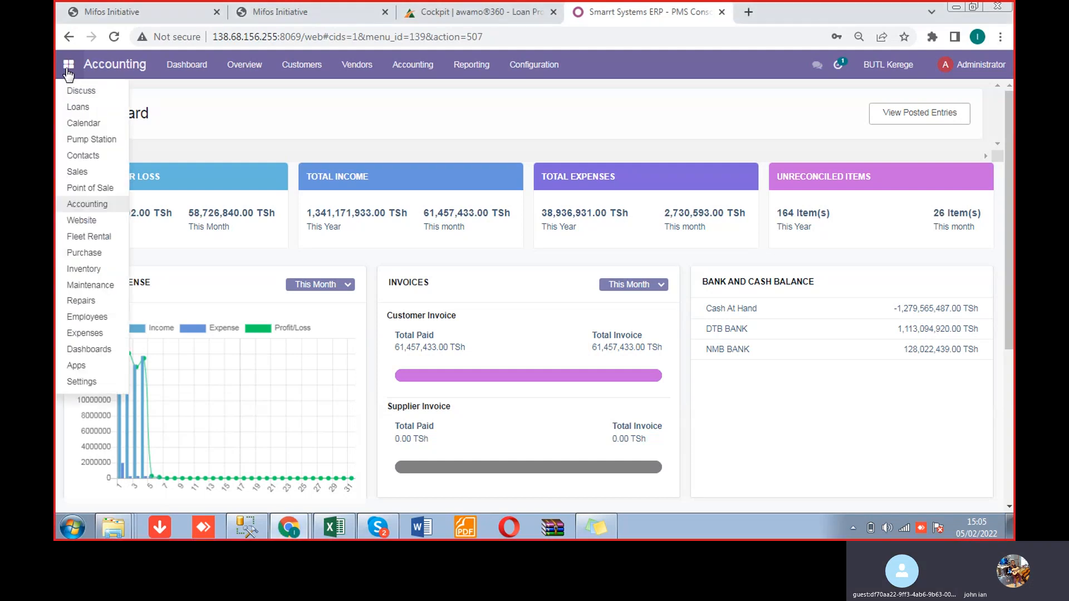
click(88, 141)
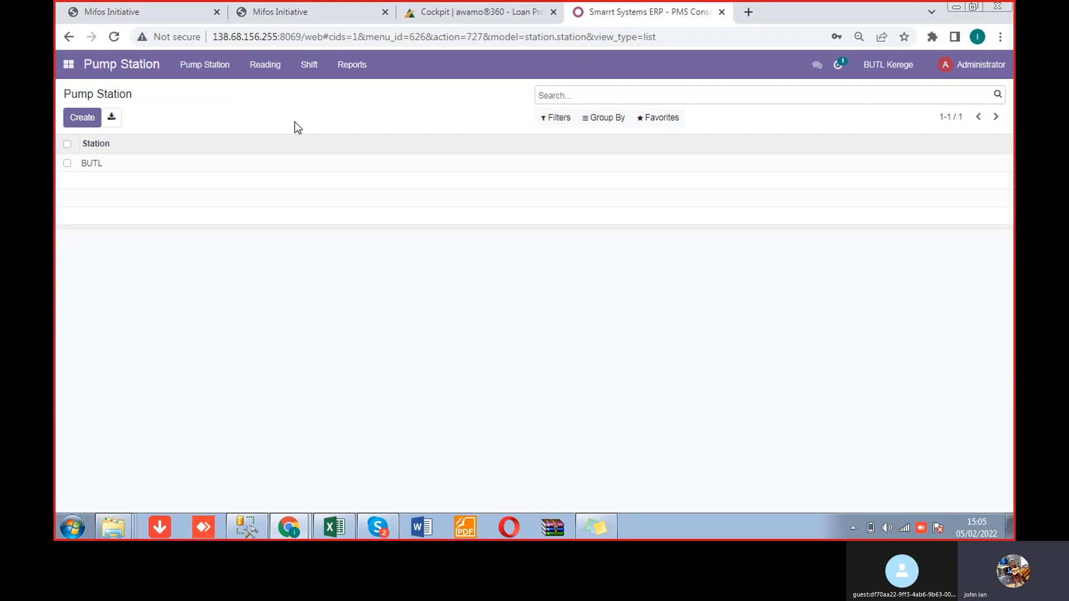
click(877, 74)
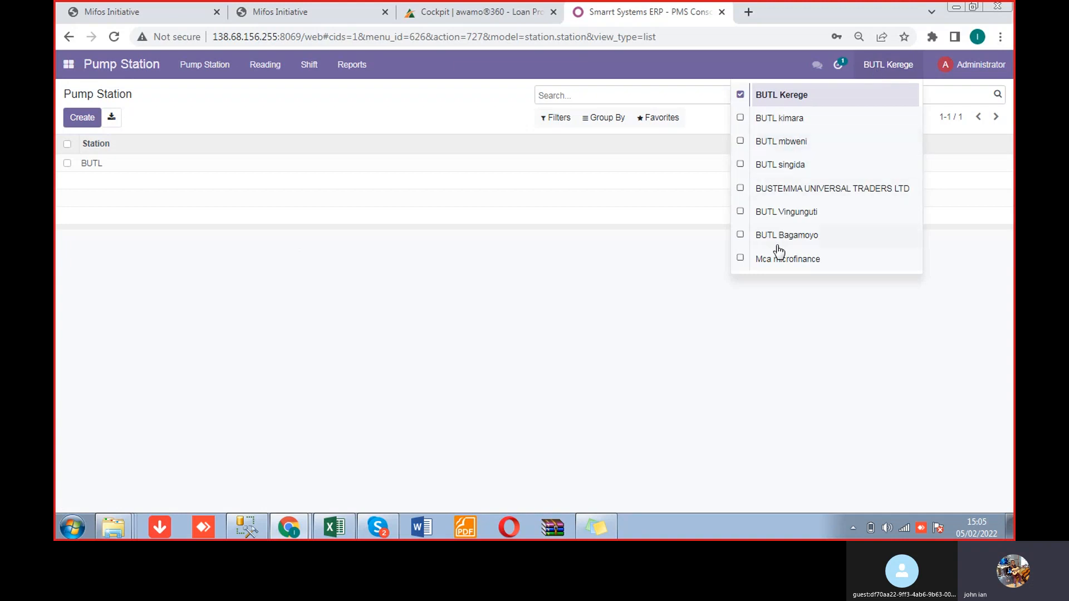
click(389, 364)
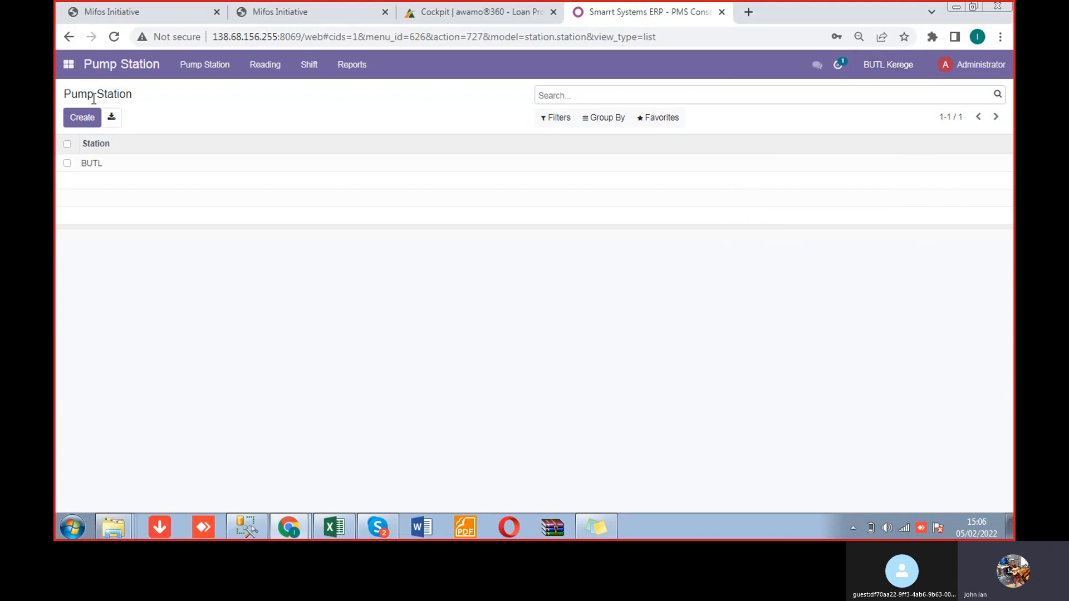
Step: View the pump lines of the BUTL station, and open the list of tanks with their products
click(96, 168)
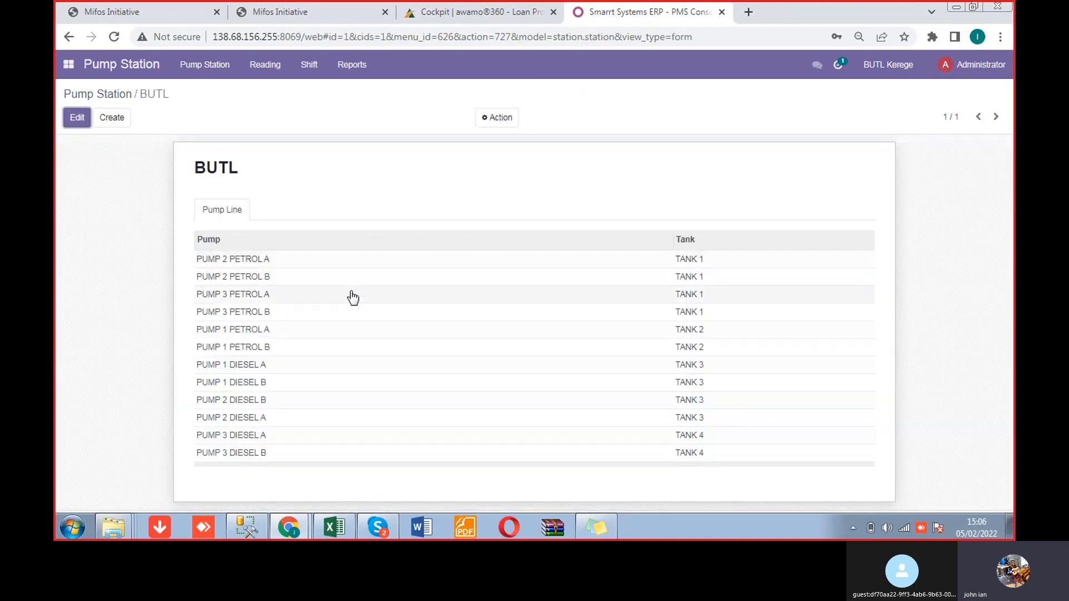
click(110, 94)
click(192, 66)
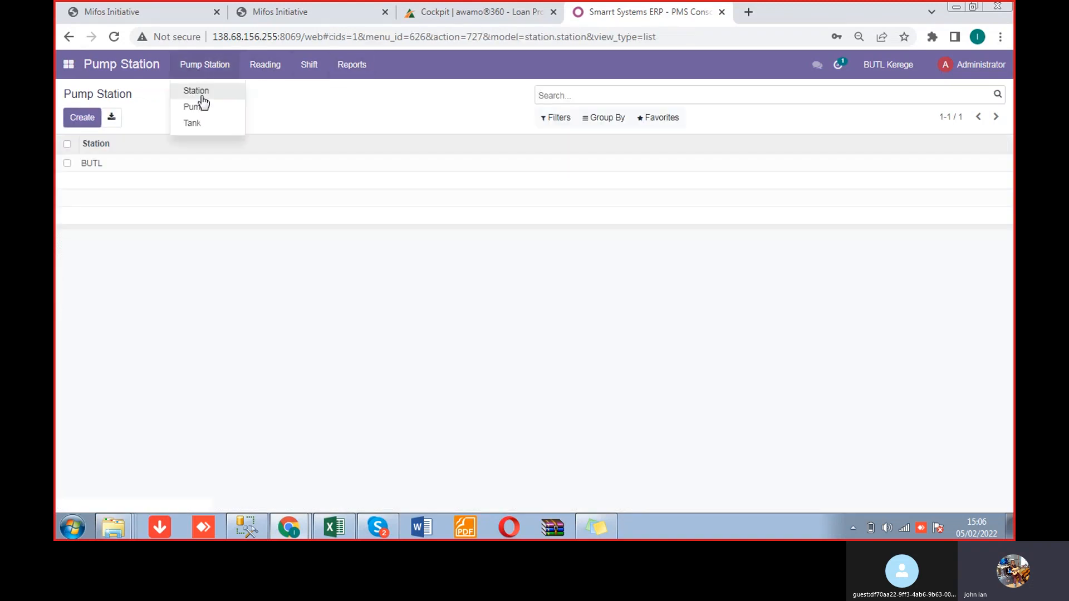
click(203, 124)
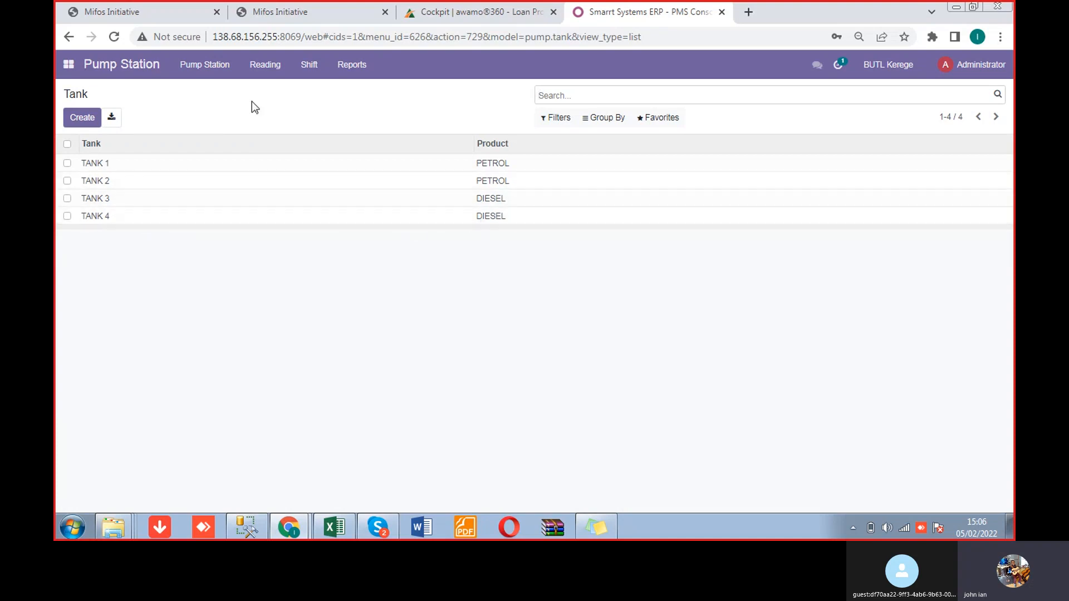
click(205, 64)
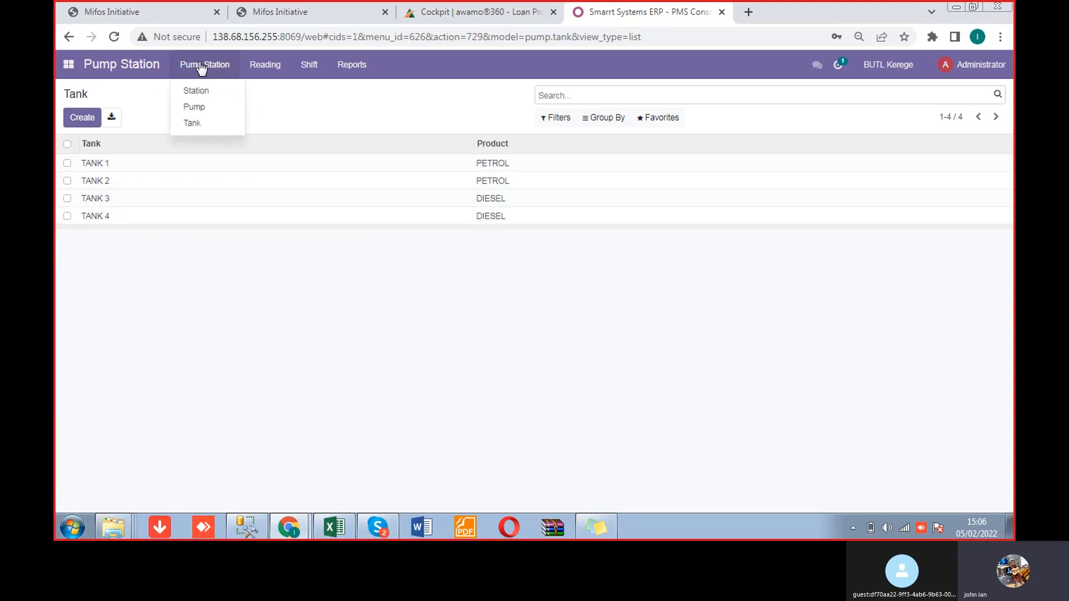
click(209, 128)
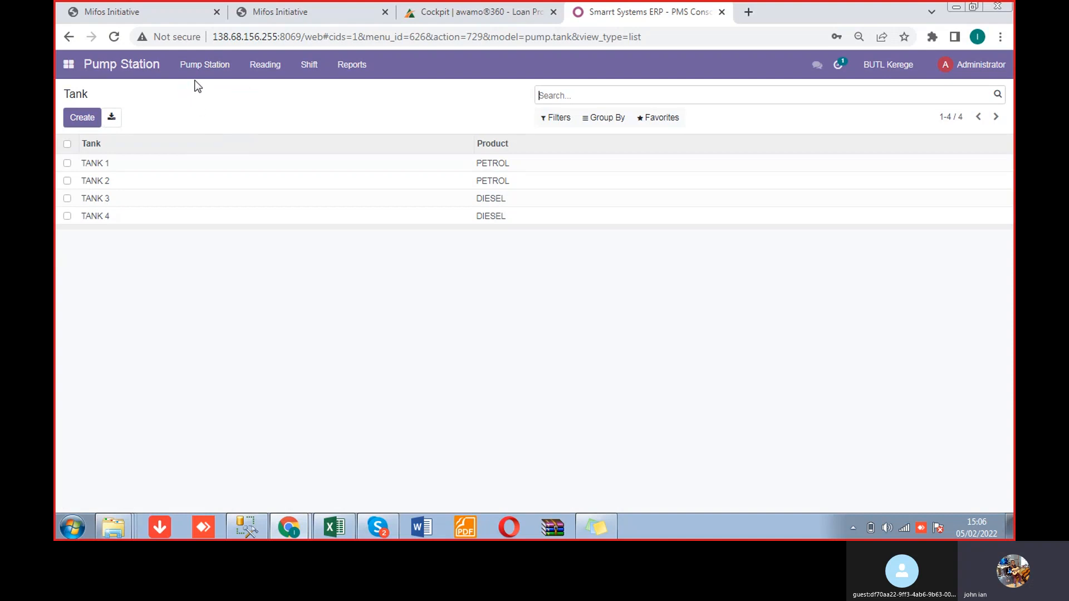
Step: Open the list of pumps and view the PUMP 2 PETROL A record
click(196, 66)
click(202, 111)
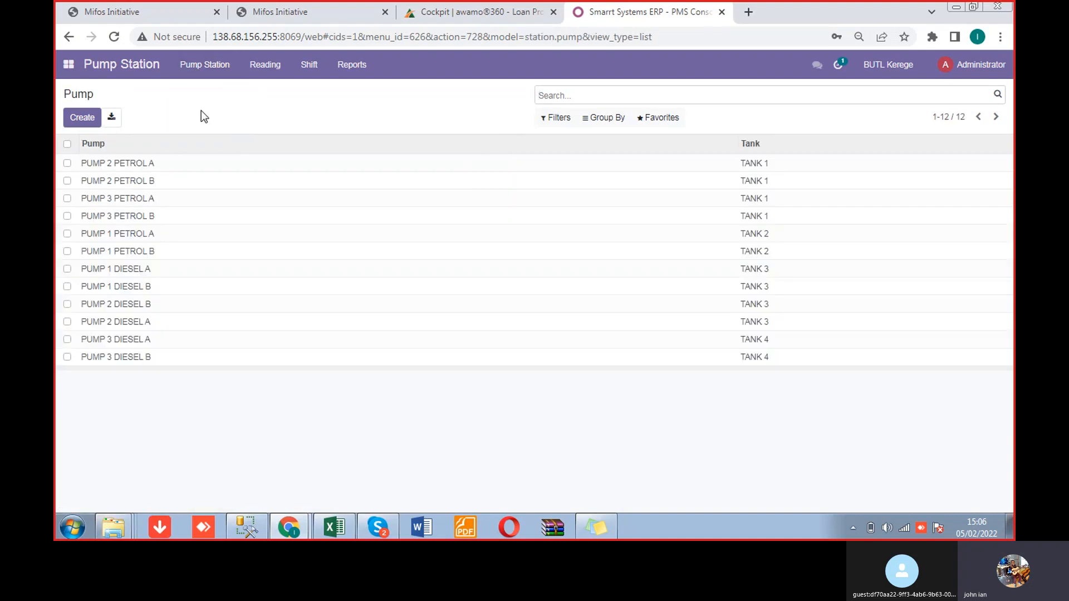
click(156, 166)
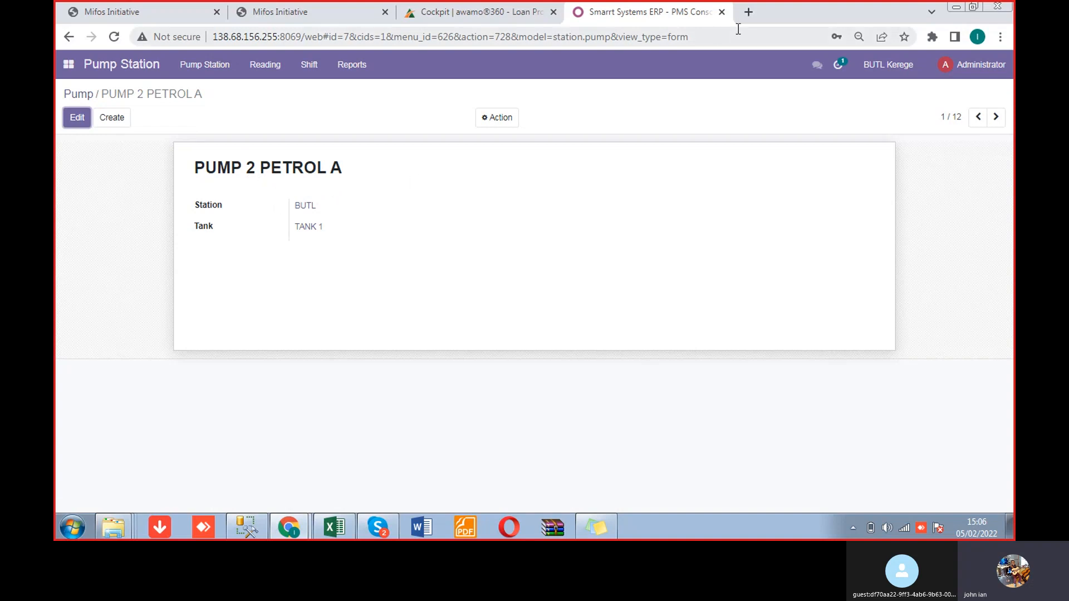
Step: Search Google in a new browser tab for "pump station" and browse the image results
click(748, 11)
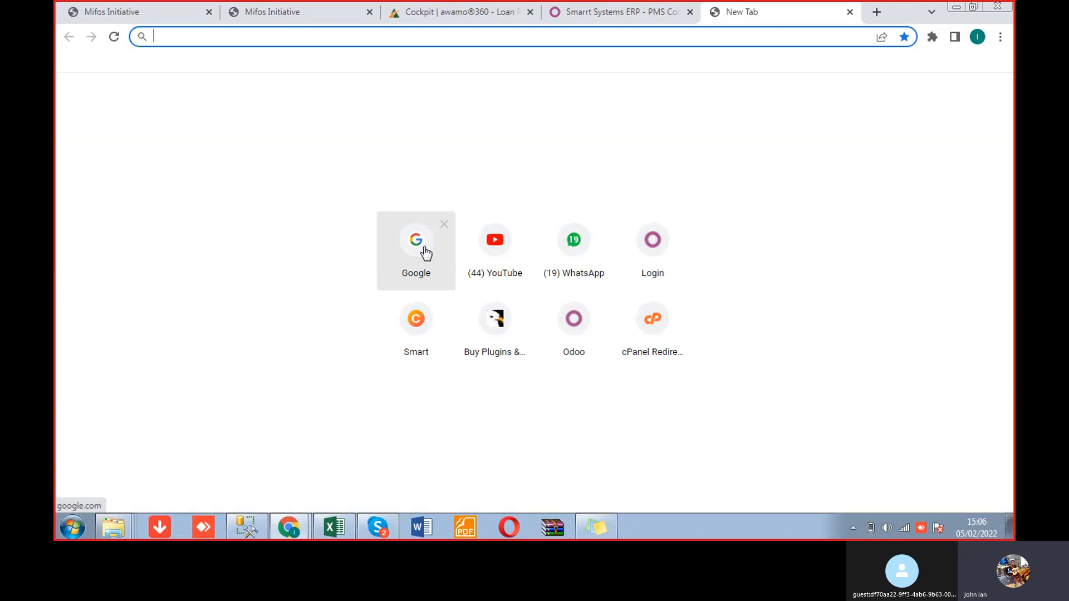
click(426, 254)
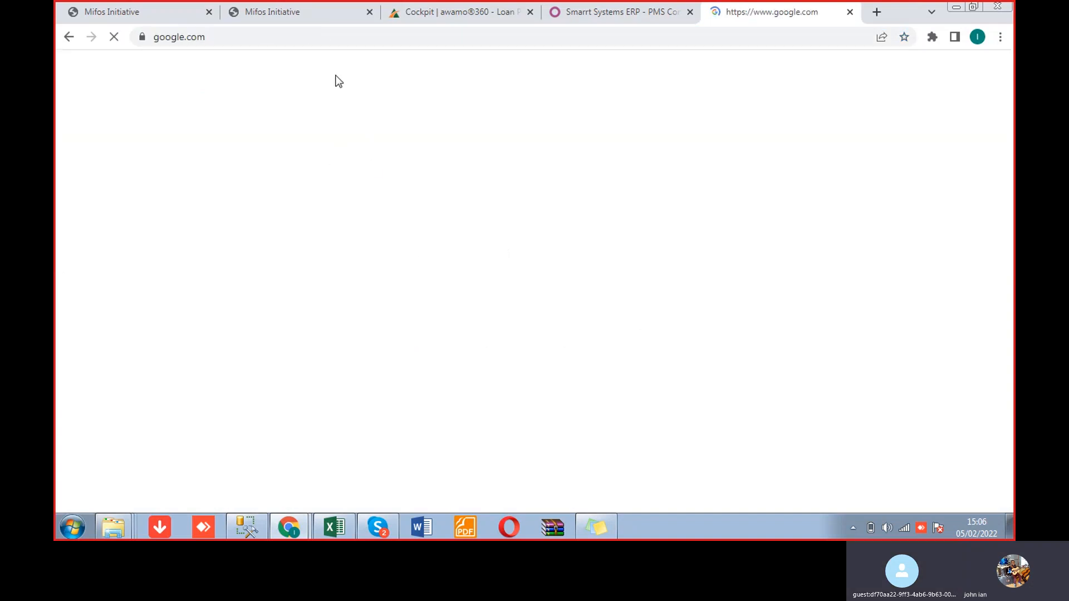
text(pump)
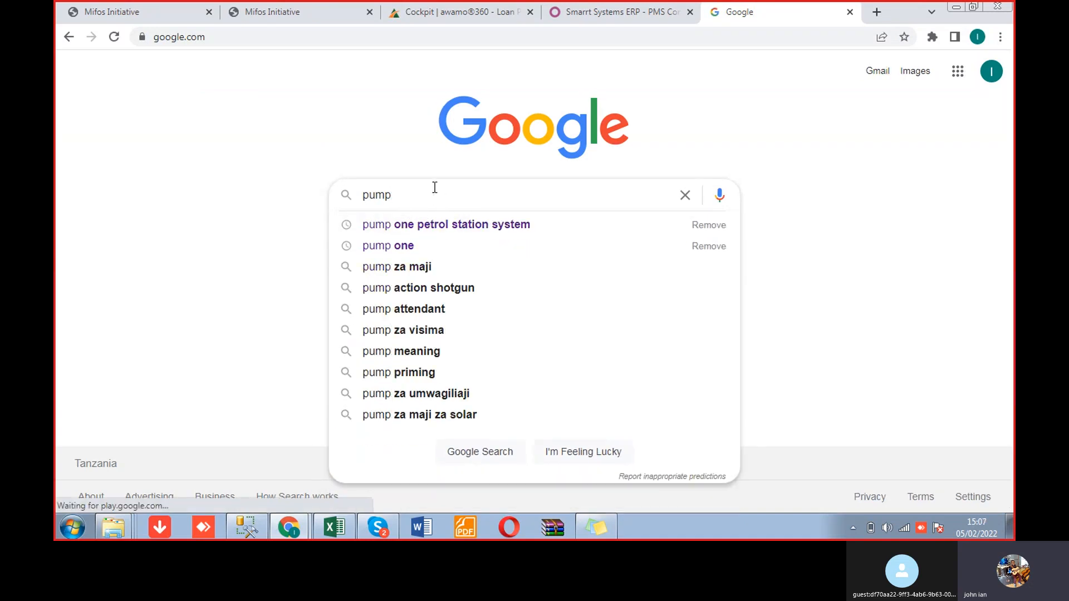
text( station)
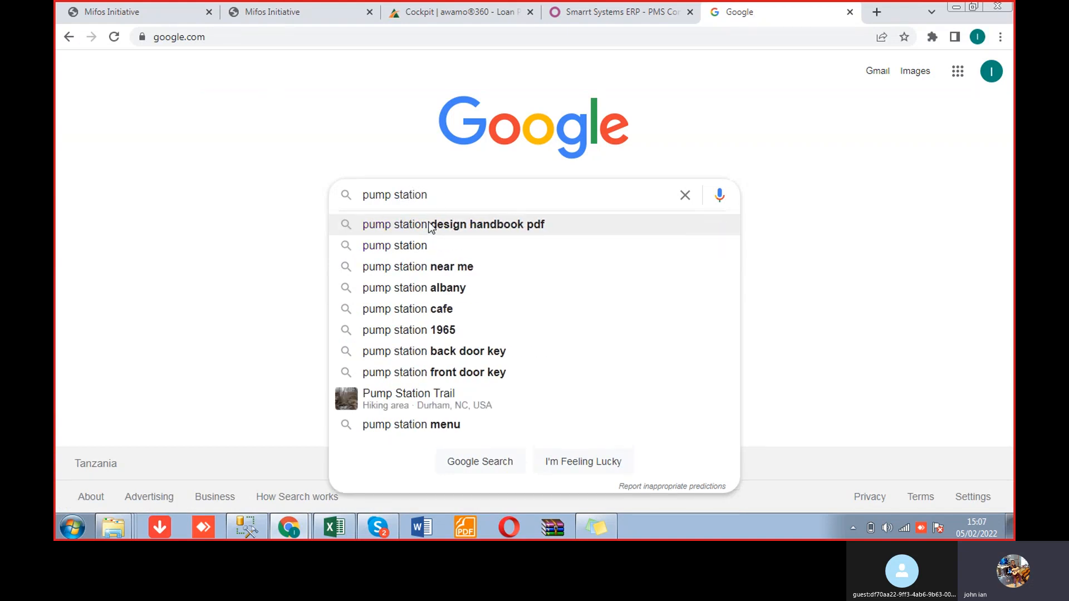
key(Return)
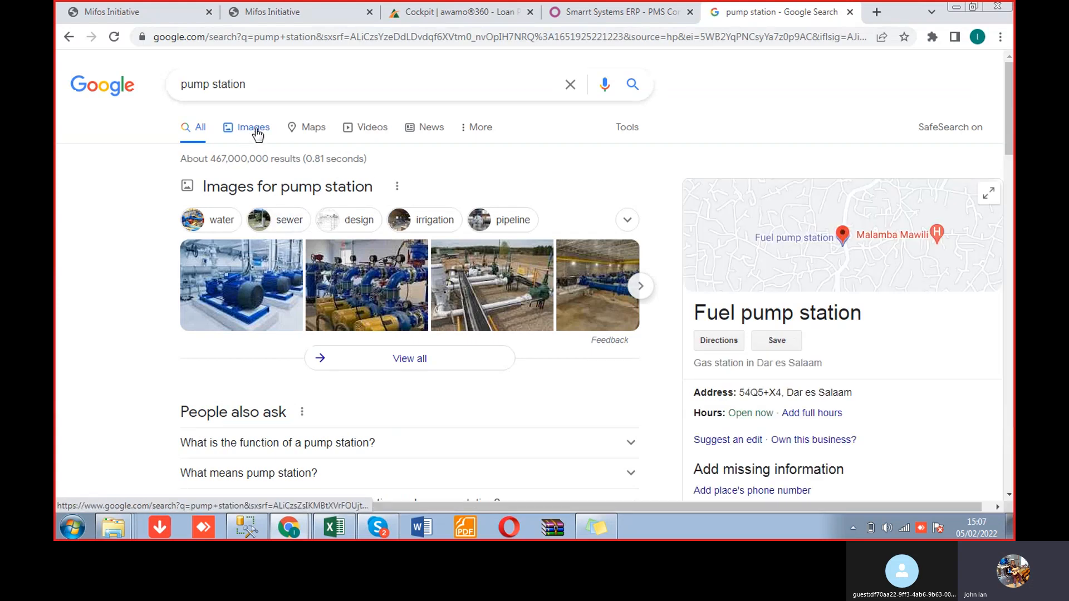
click(281, 142)
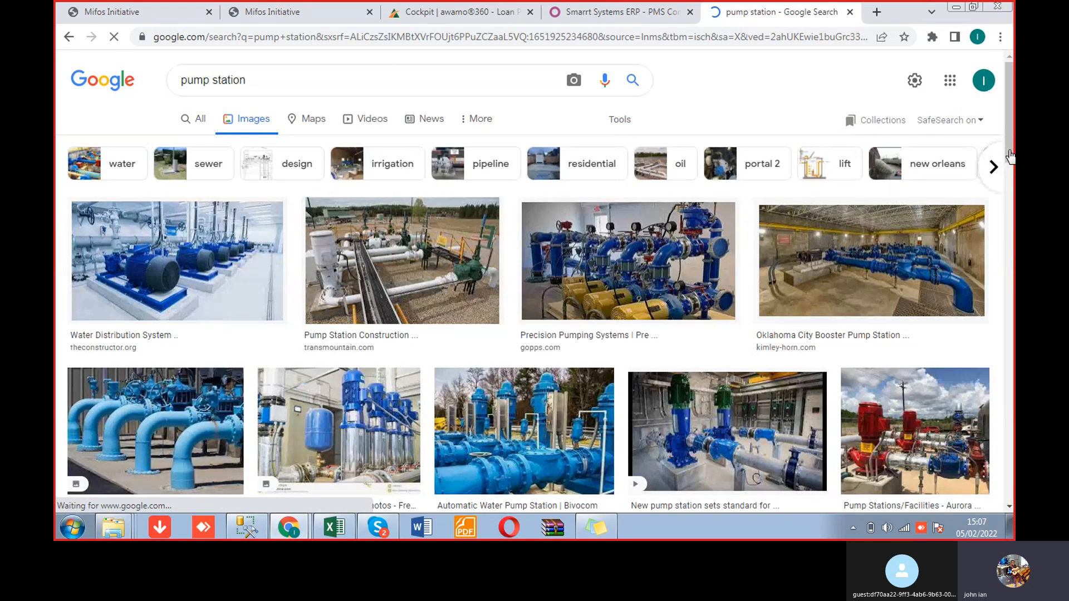
drag(1010, 152, 1014, 362)
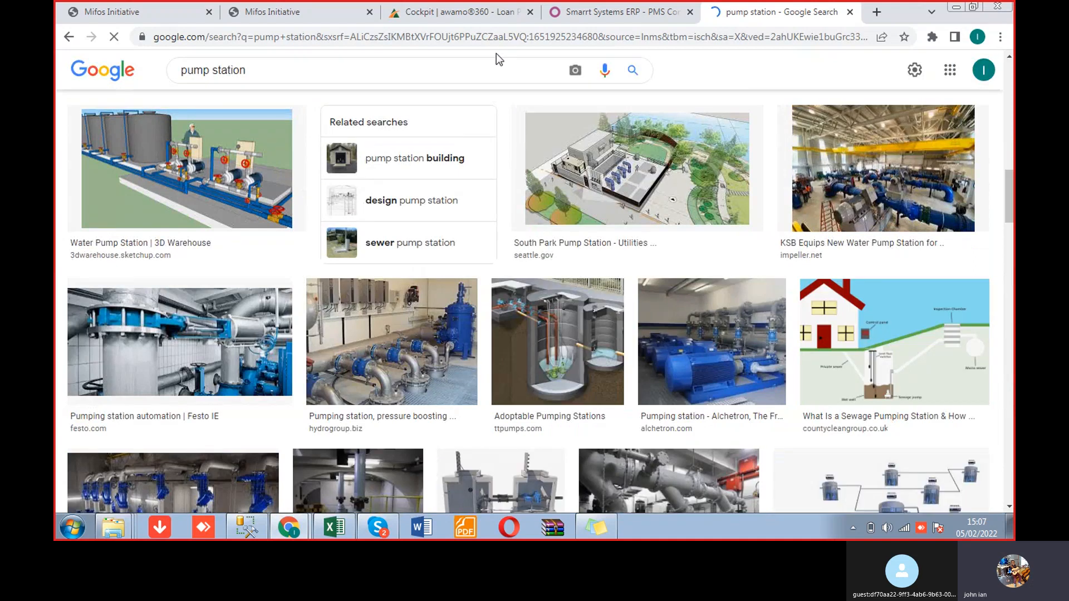
Step: Change the image search to "fuel station pump station" and preview the iStock petrol station photo
click(184, 72)
text(fuel)
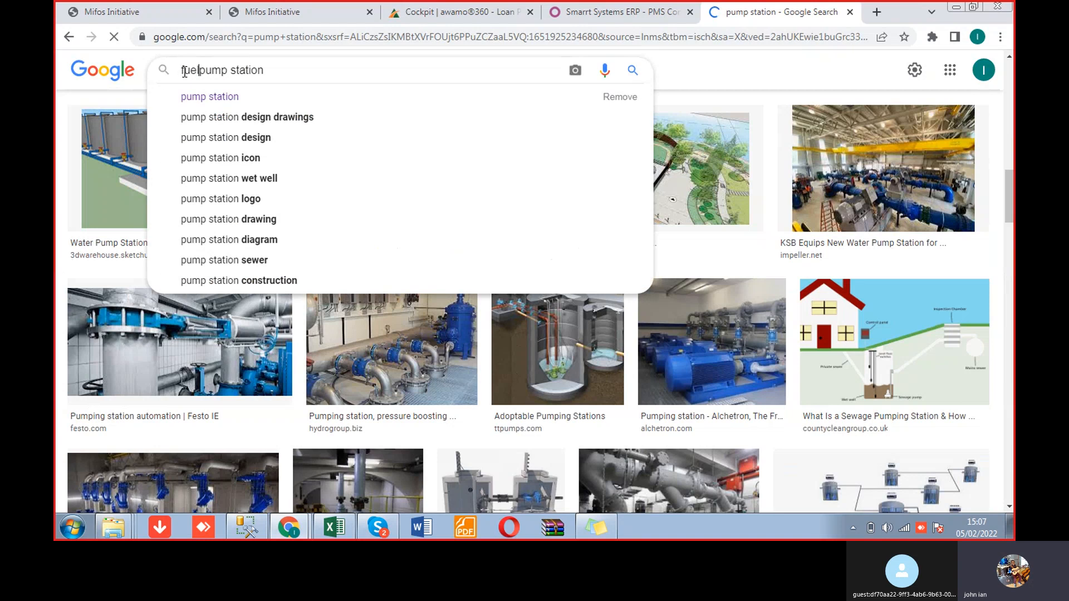
text( statio)
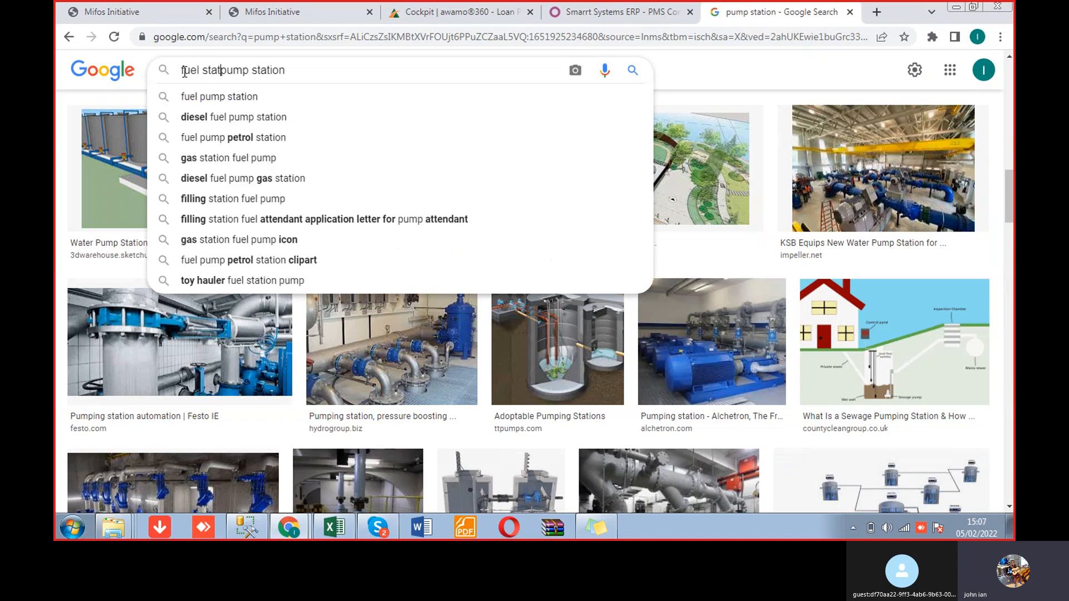
text(n)
key(Return)
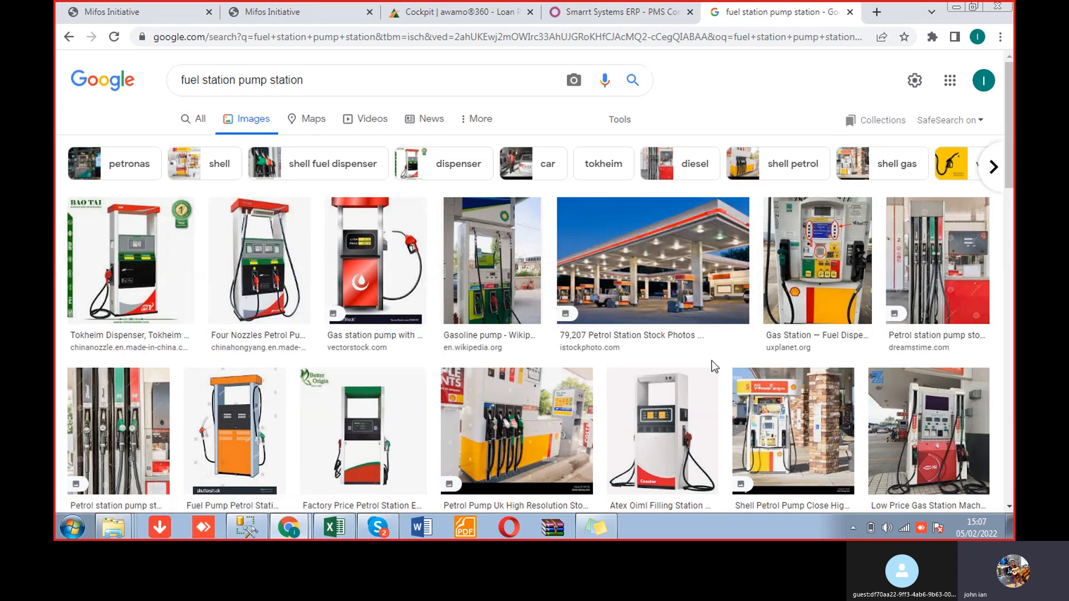
click(650, 246)
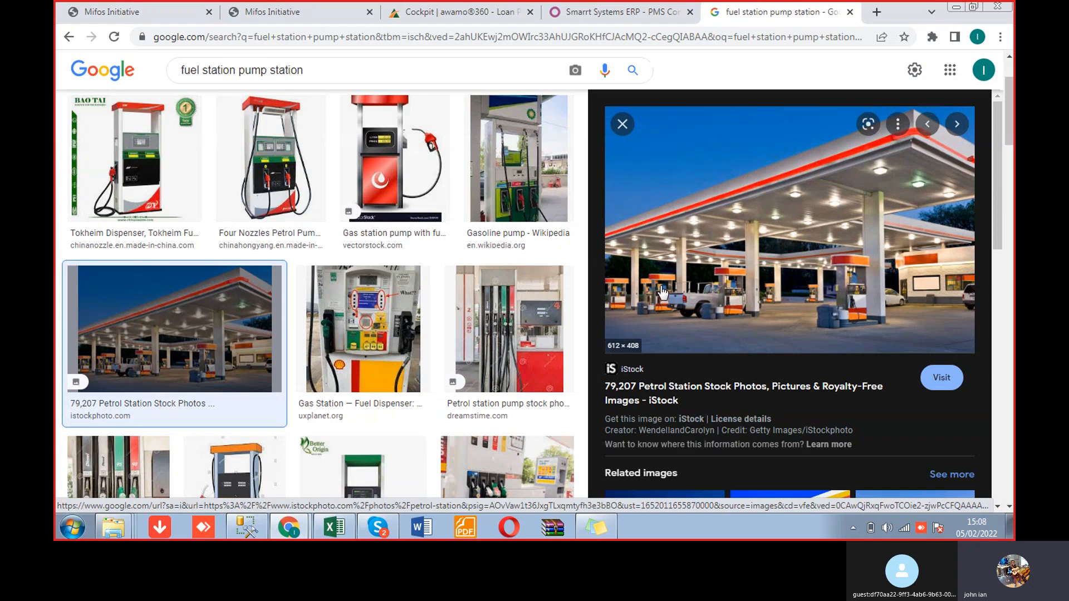
Step: Return to the Smarrt Systems ERP pump list and group the pumps by Tank with a custom group
click(584, 14)
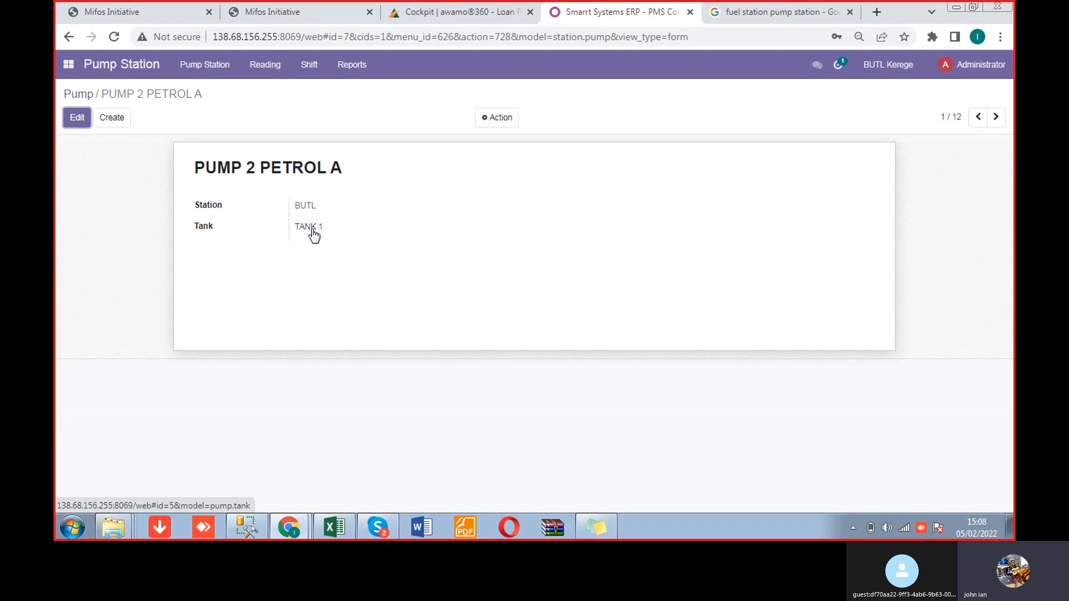
click(212, 66)
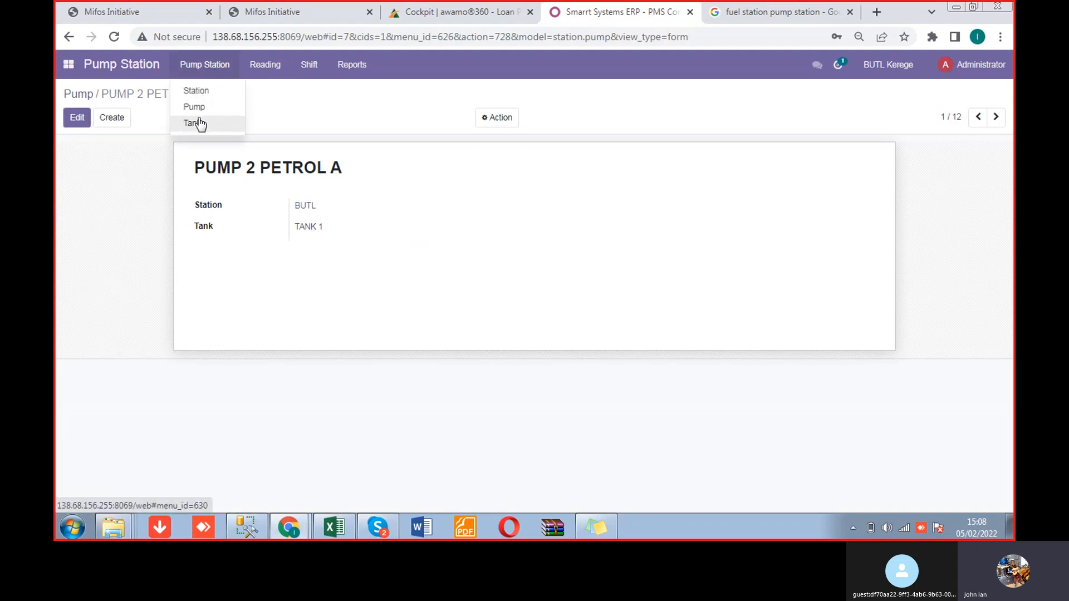
click(200, 108)
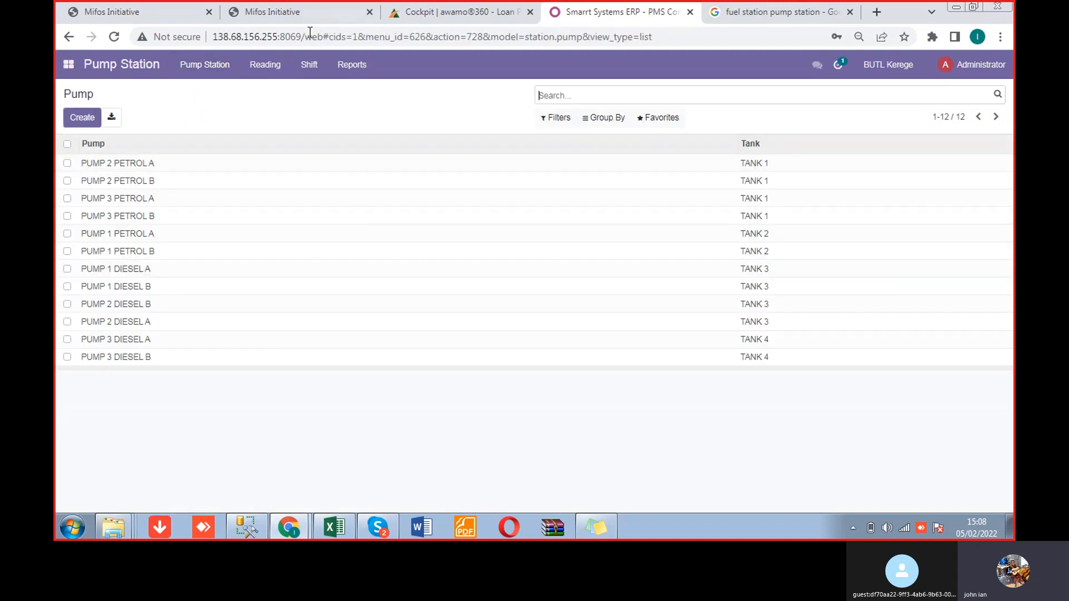
click(607, 120)
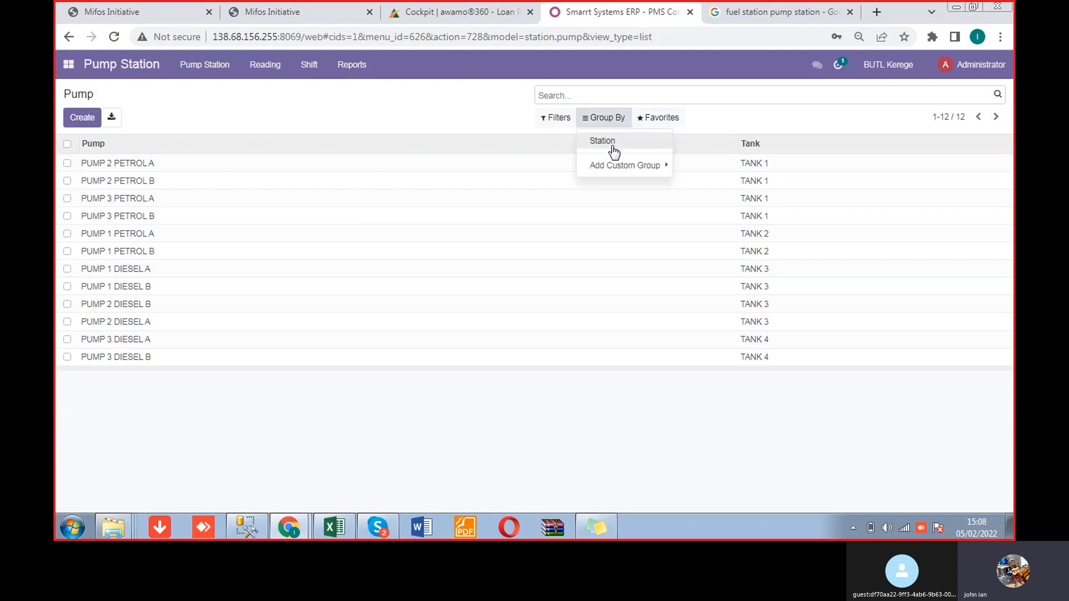
click(629, 164)
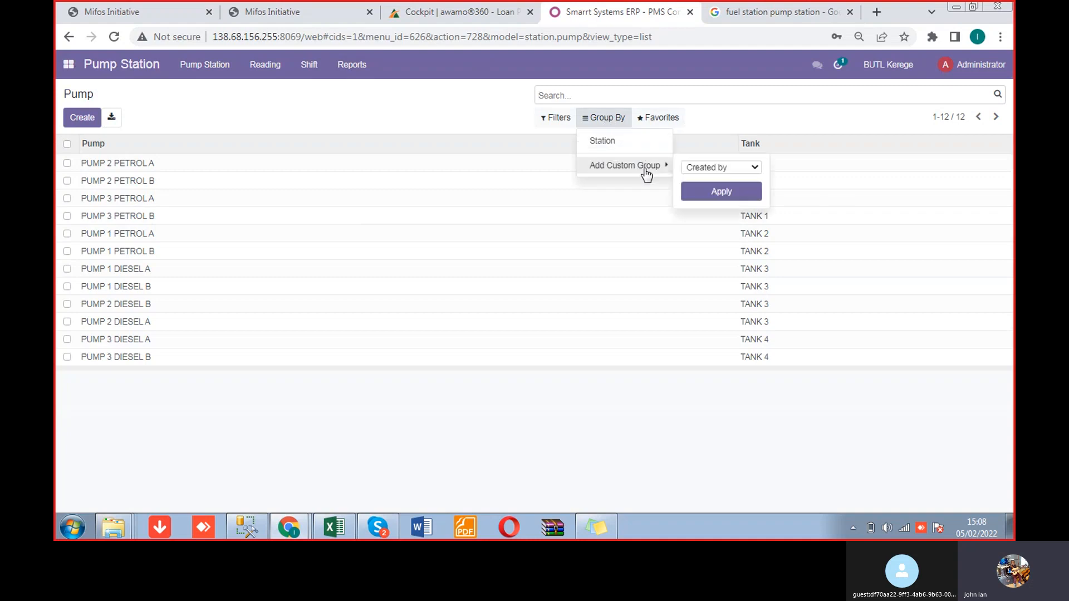
click(733, 169)
click(705, 244)
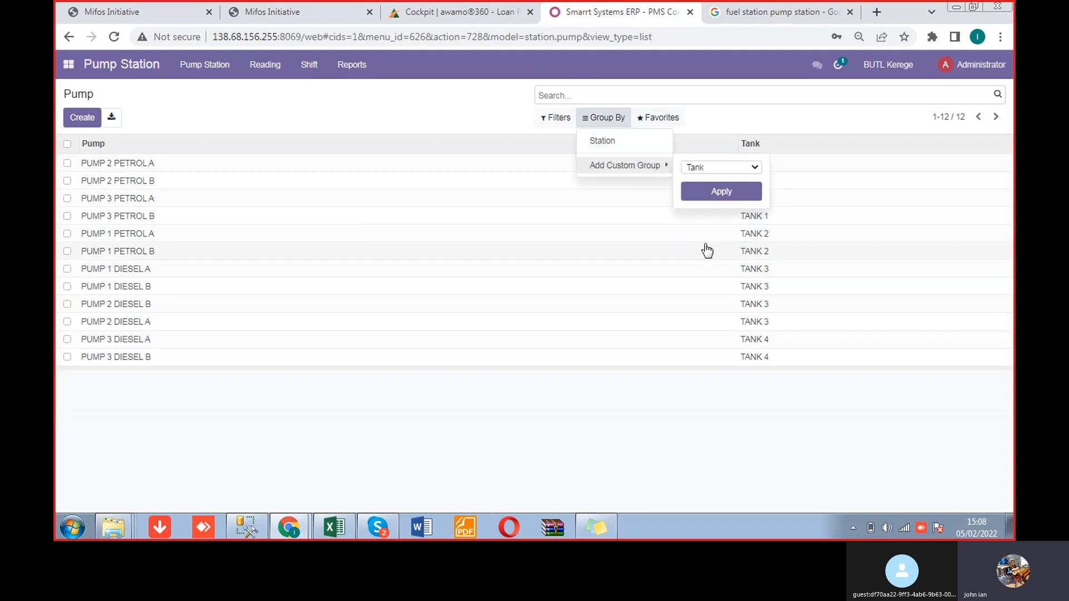
click(722, 193)
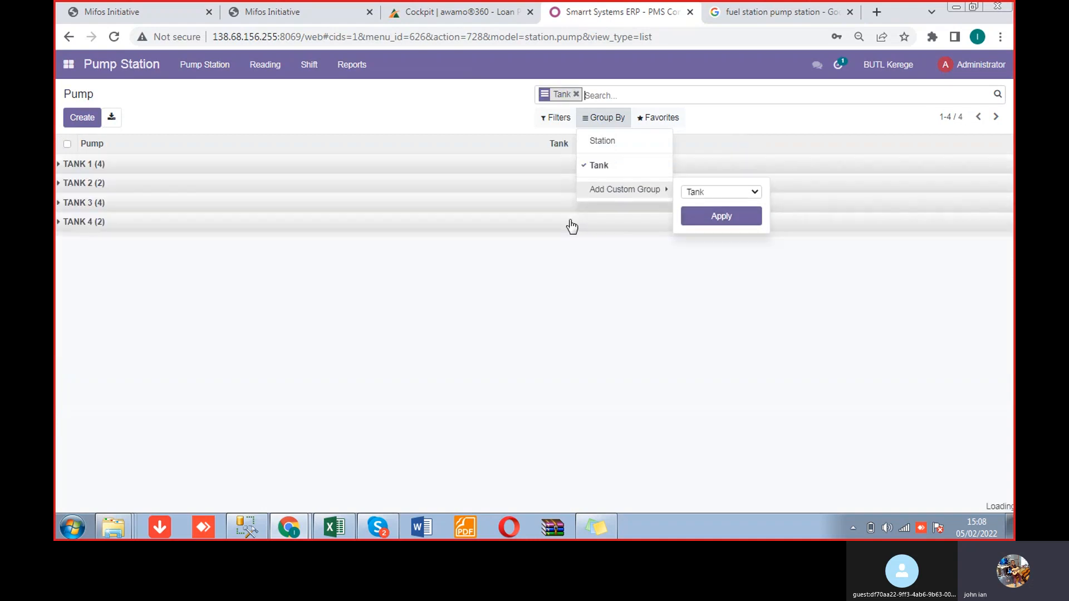
click(619, 333)
Step: Expand the TANK 1, TANK 2, TANK 3 and TANK 4 groups to view the pumps assigned to each
click(60, 165)
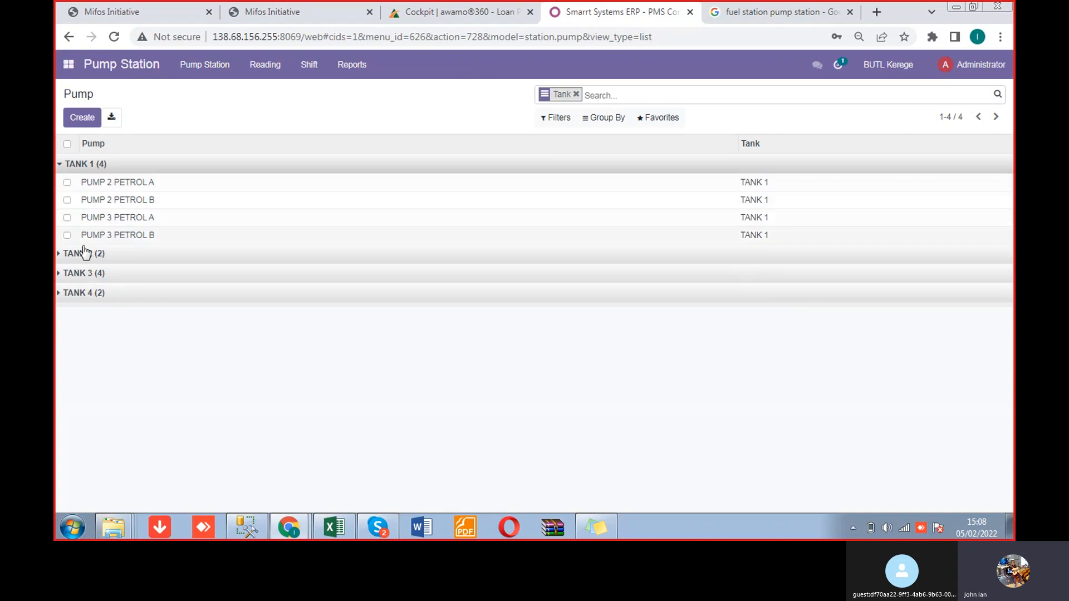
click(61, 253)
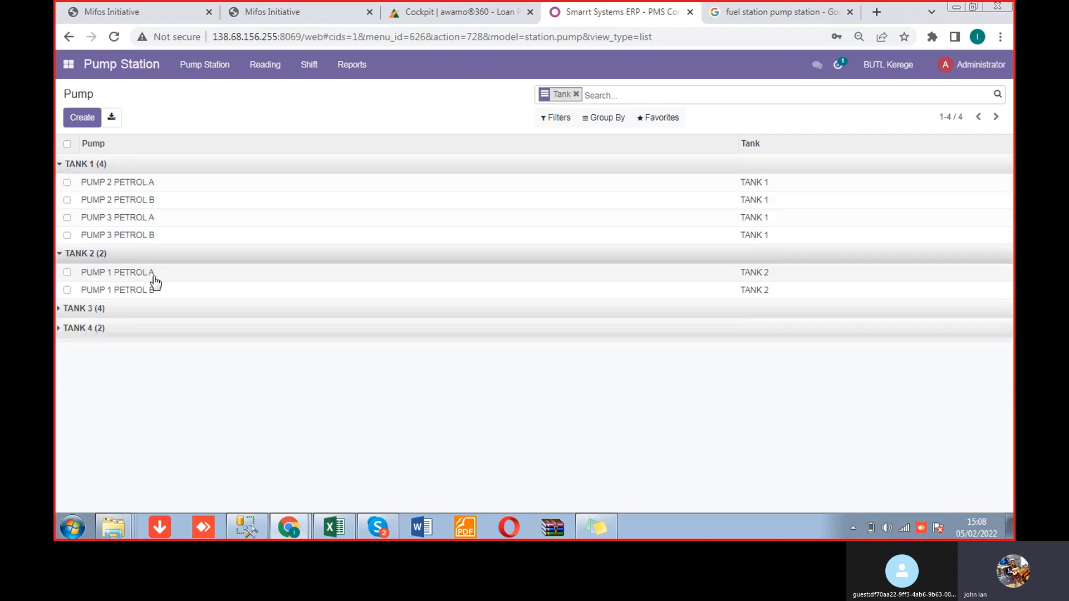
click(72, 310)
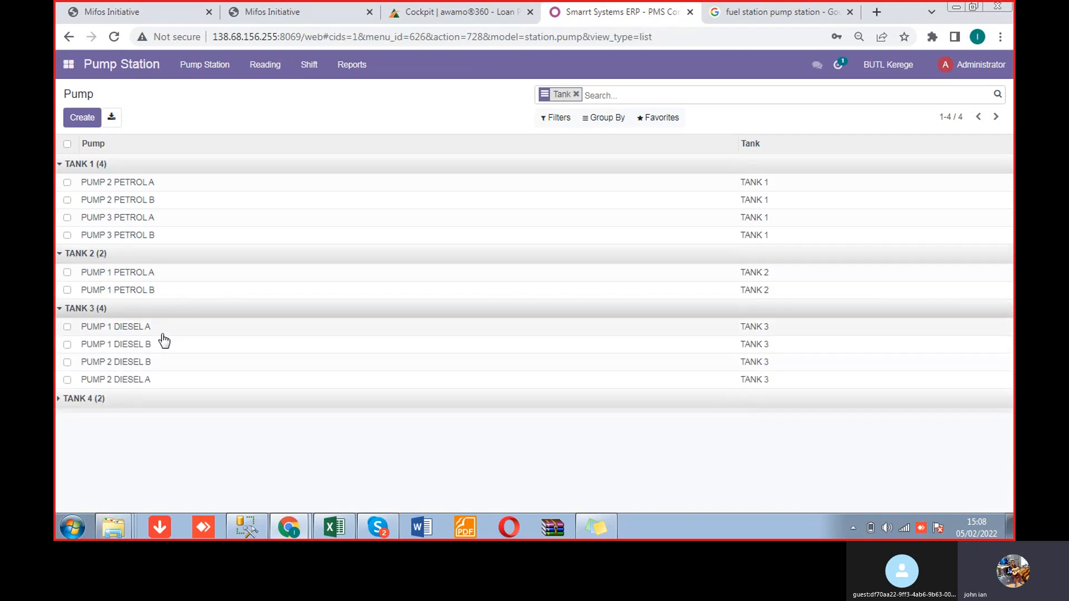
click(111, 402)
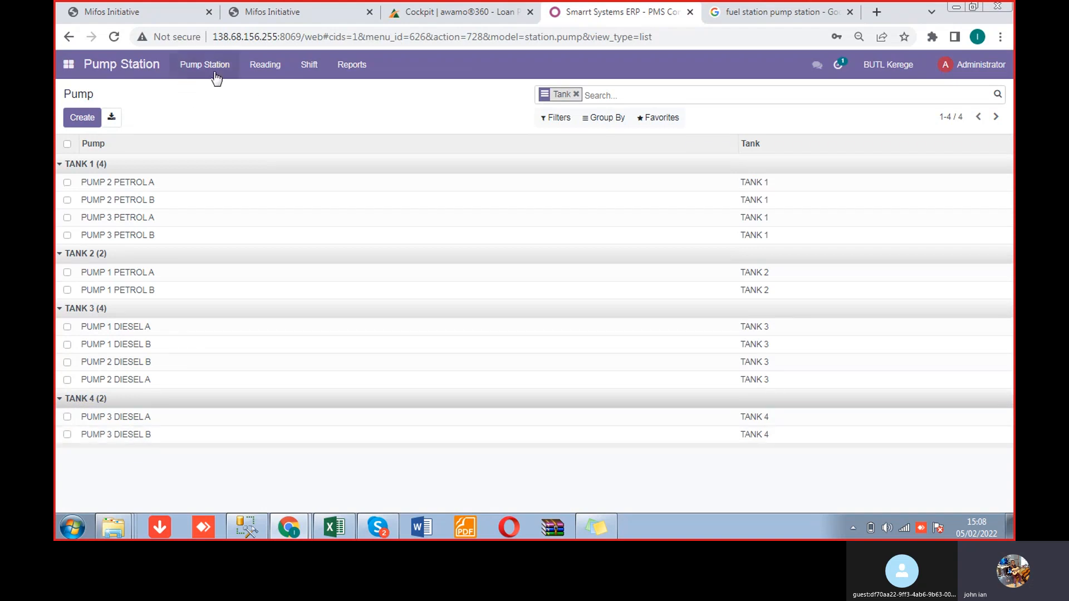
Step: Open the list of pump shifts
click(309, 68)
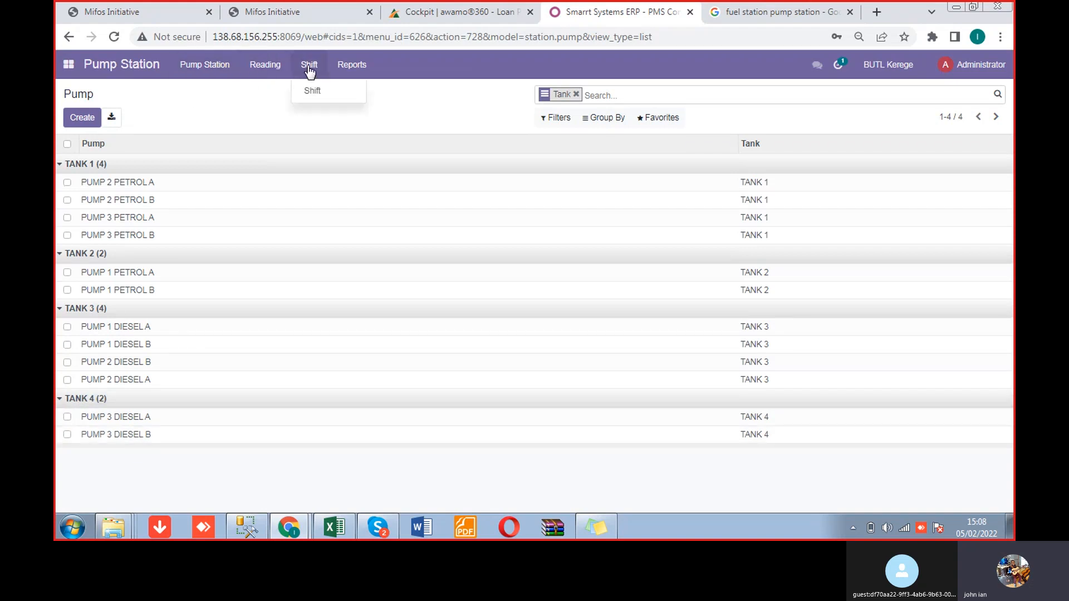
click(324, 91)
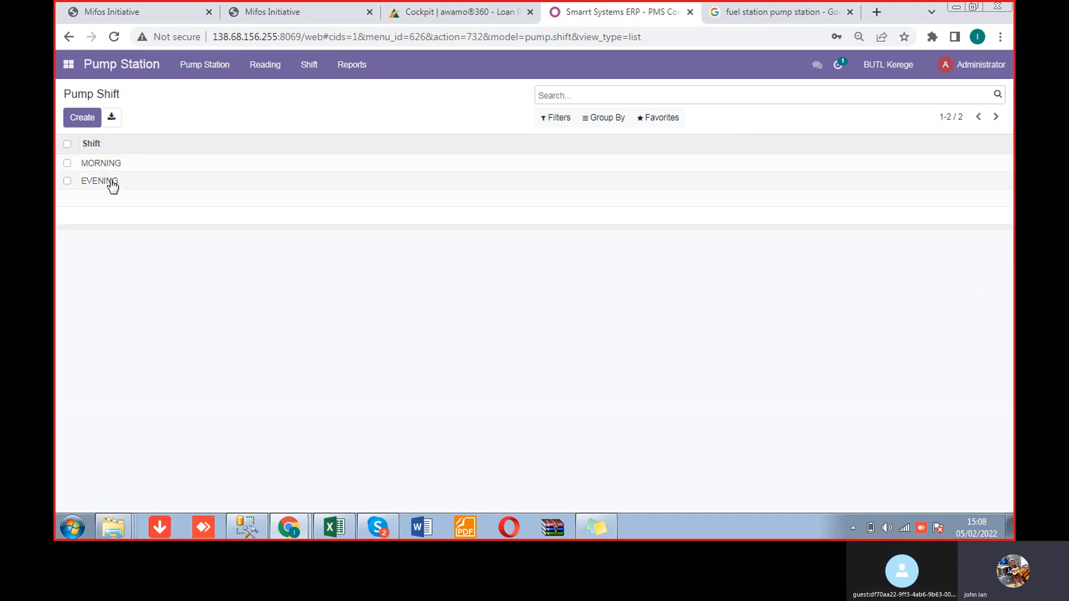
Step: Open the list of tank readings
click(265, 66)
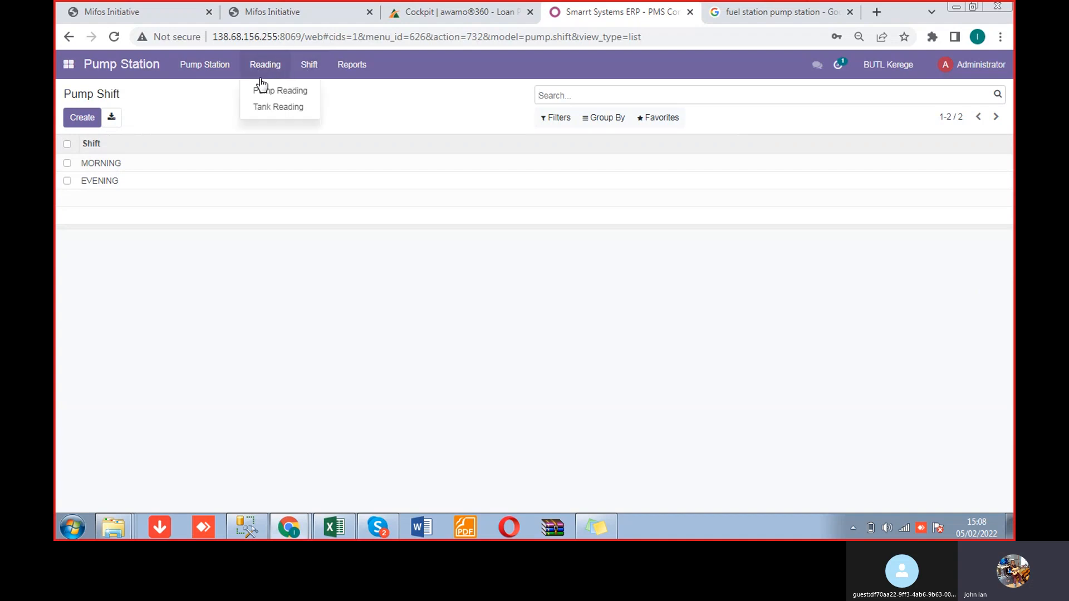
click(271, 109)
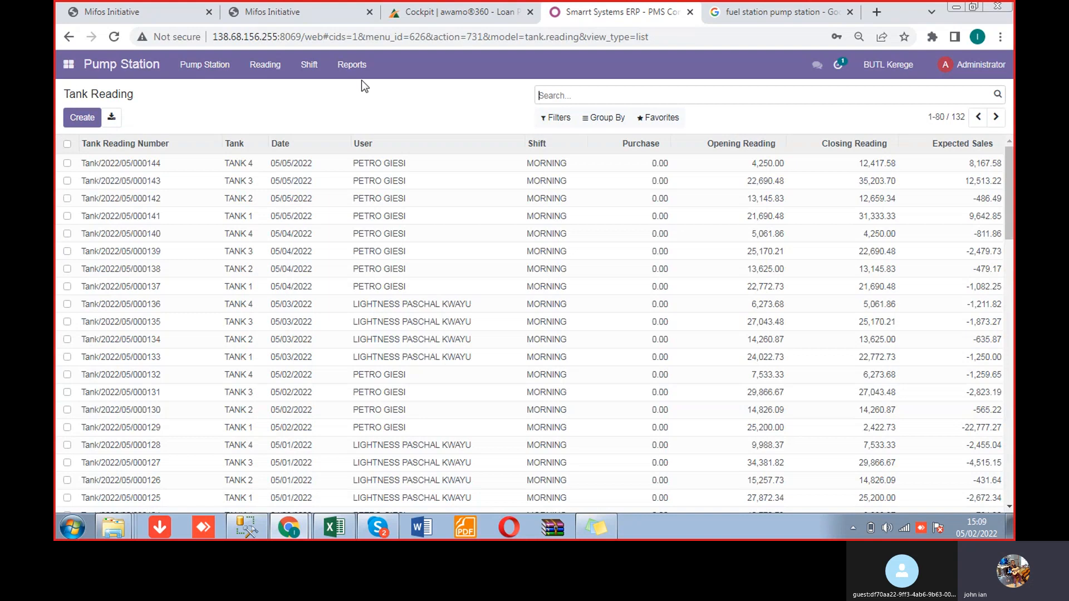
Step: Switch to the Google image search, change the query to "fuel station tank station" and browse the images for underground fuel tanks
click(754, 13)
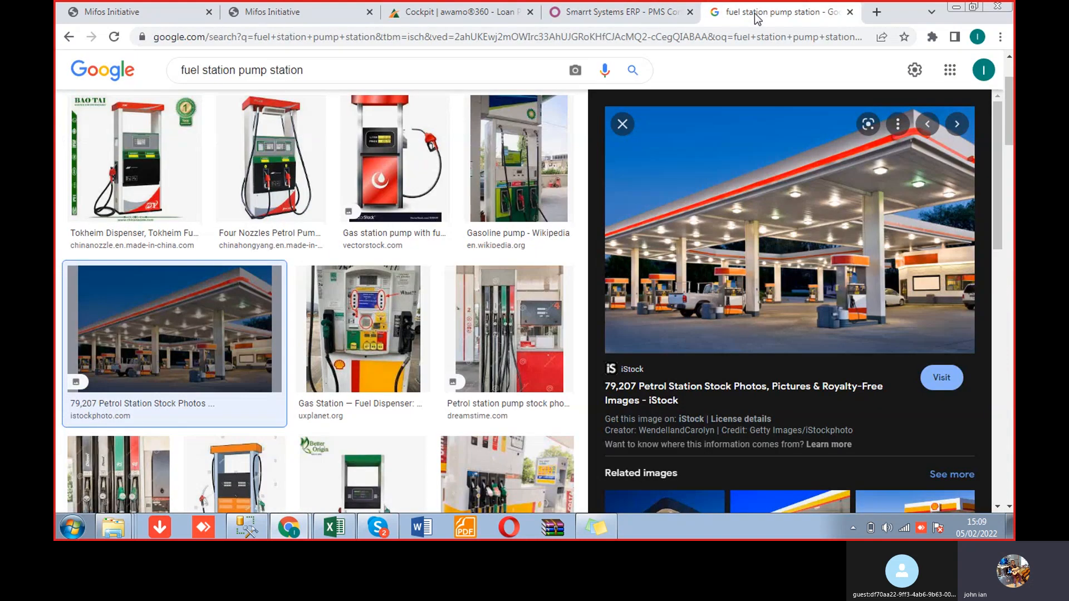
double_click(240, 71)
key(BackSpace)
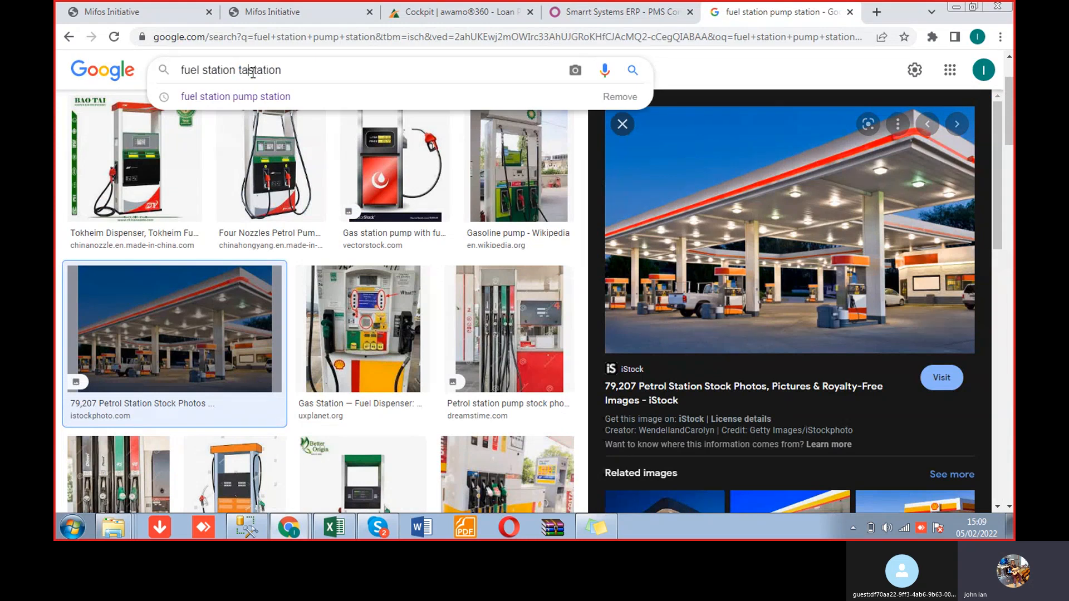
text(tank)
key(Return)
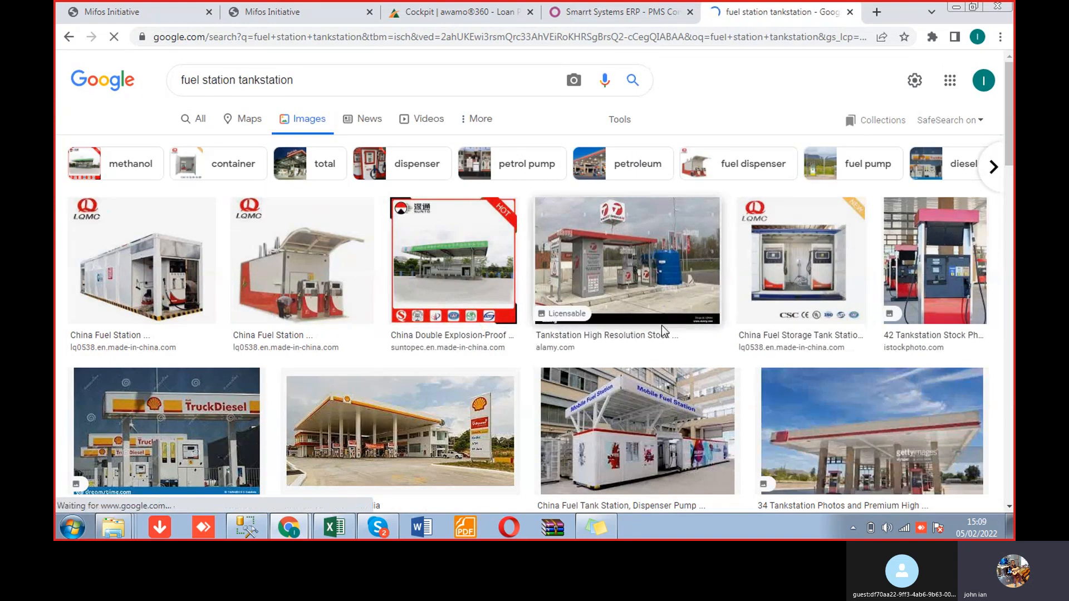
click(262, 80)
key(Return)
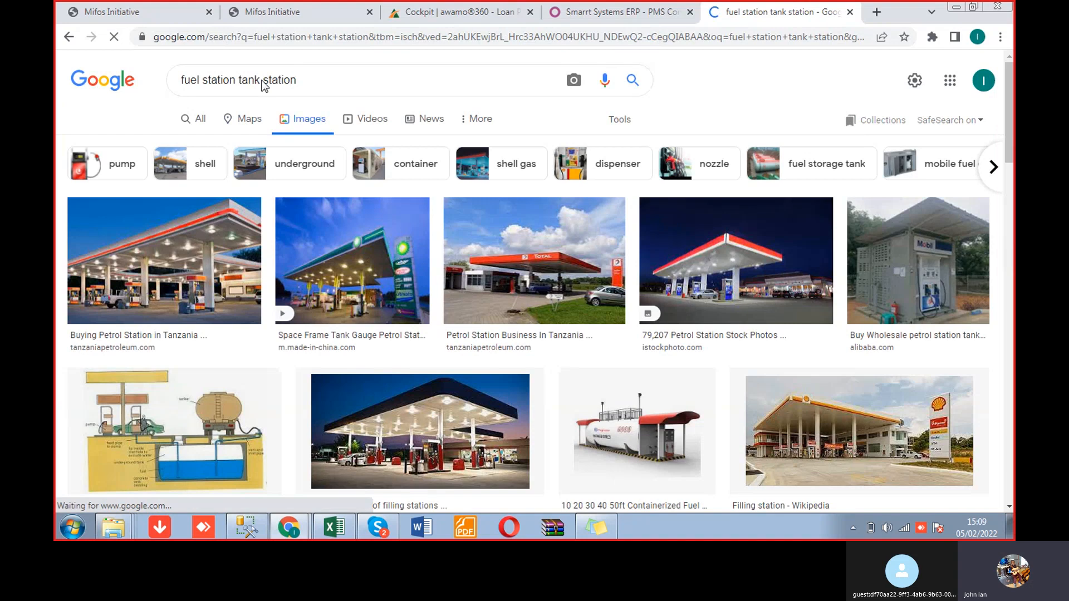
drag(1010, 136, 1014, 289)
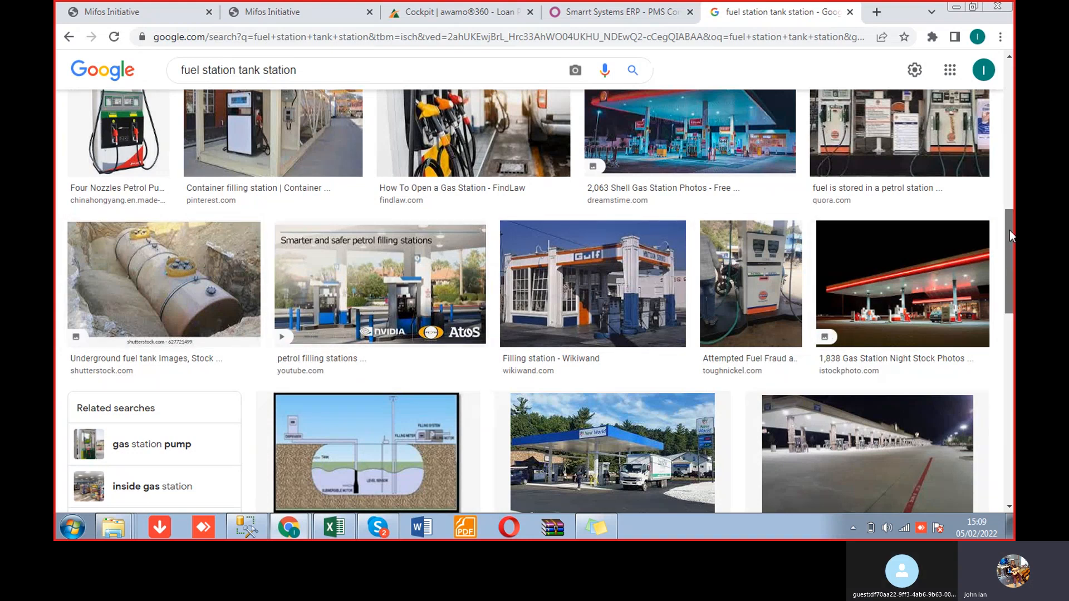
scroll(1011, 235, down, 13)
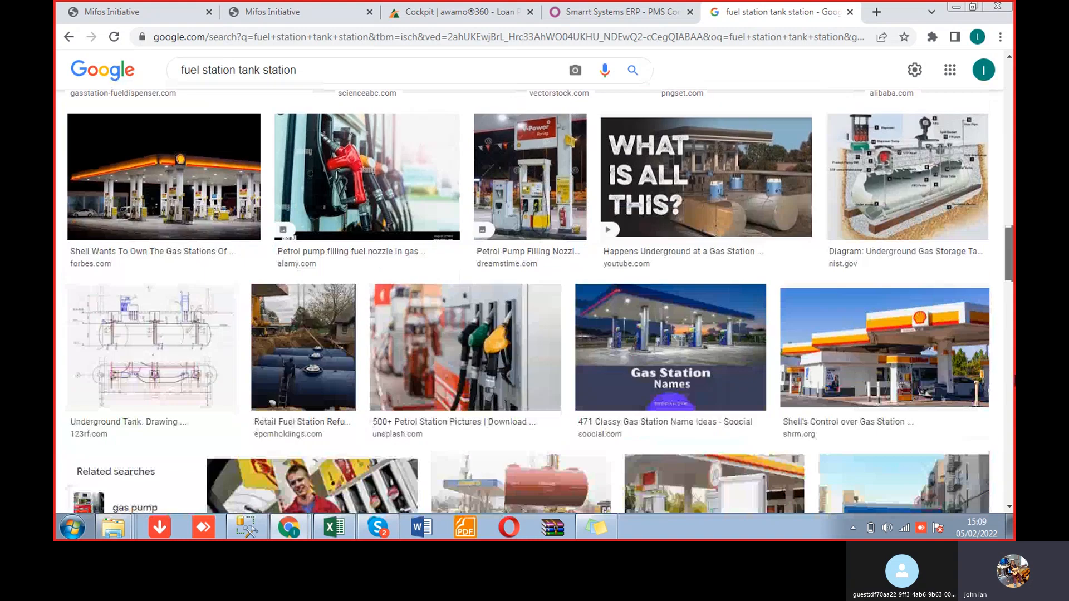
scroll(1011, 245, up, 2)
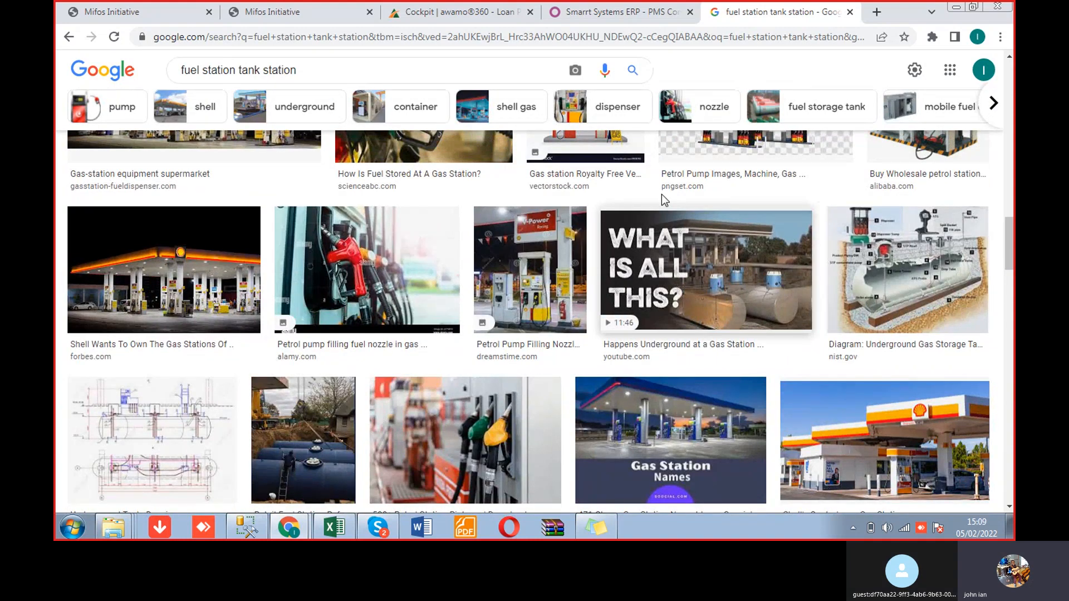
Step: Return to the Smarrt Systems ERP and create a tank reading for TANK 1, dated 05/06/2022, with a user and the MORNING shift
click(596, 13)
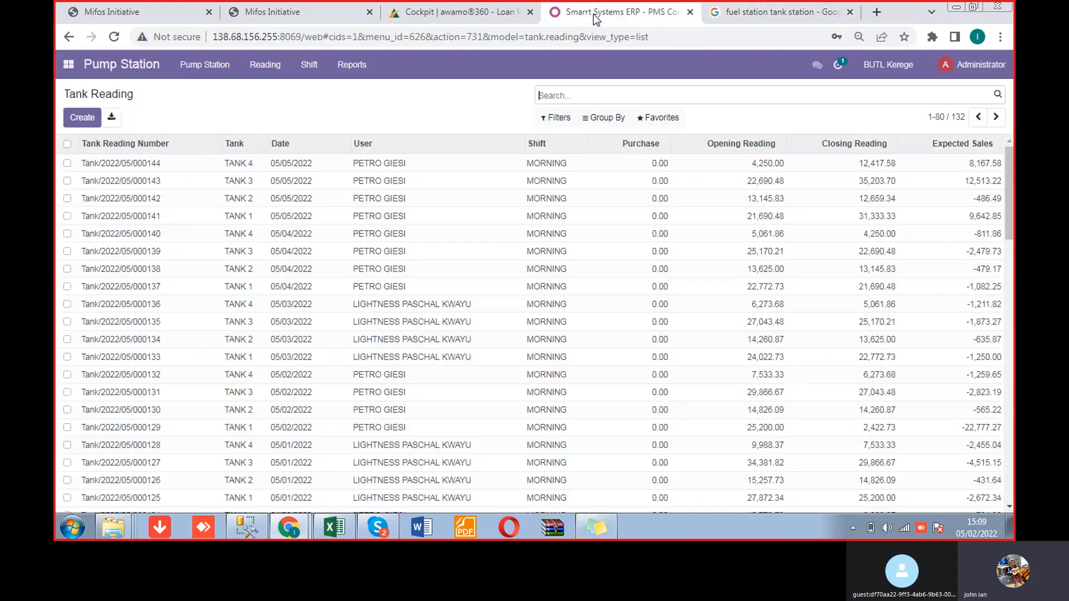
click(85, 126)
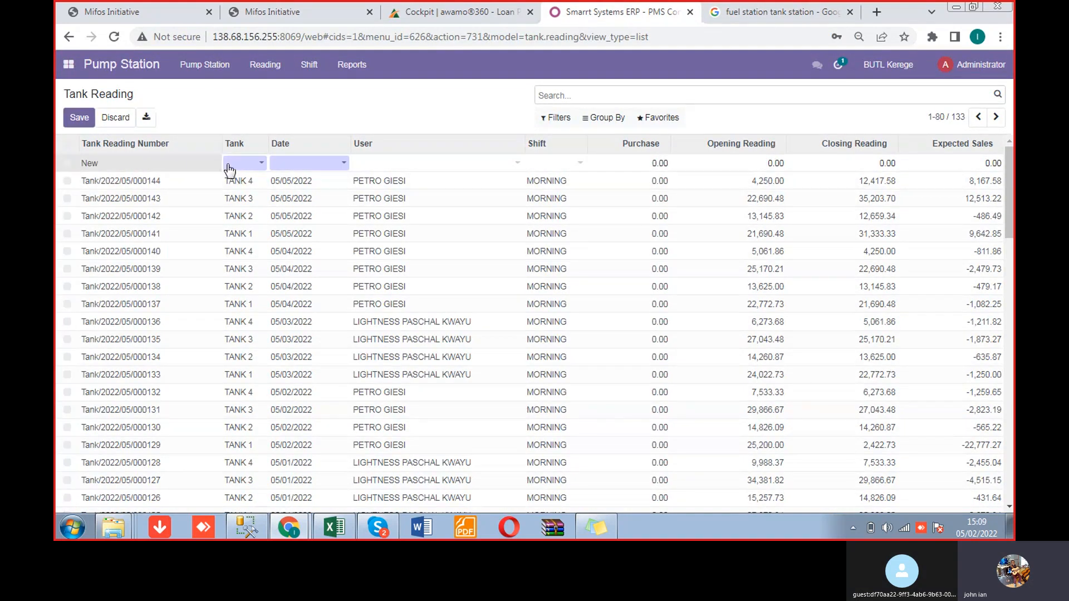
click(249, 168)
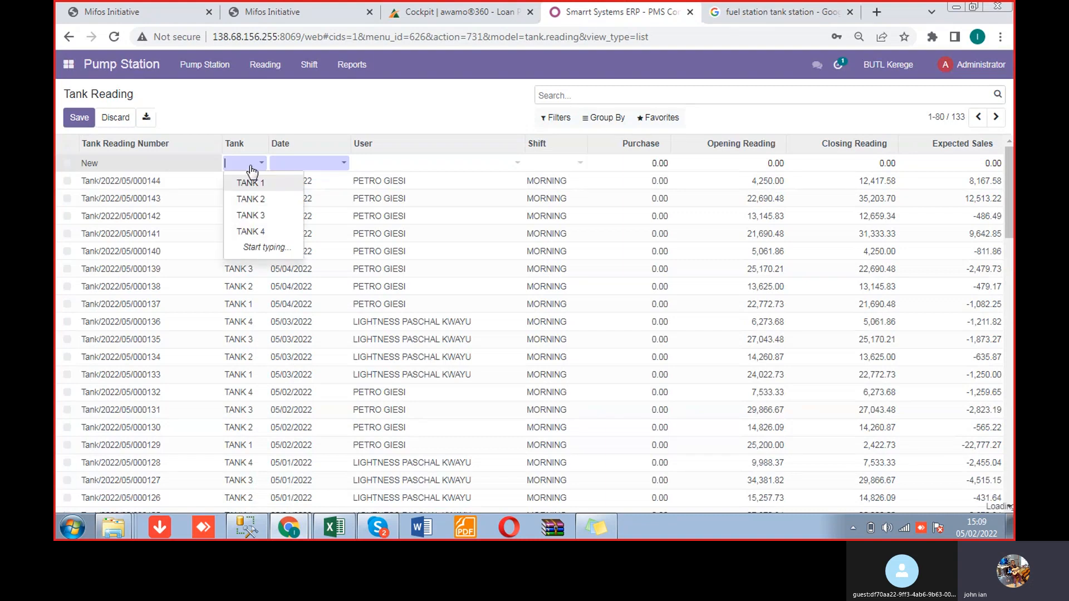
click(249, 184)
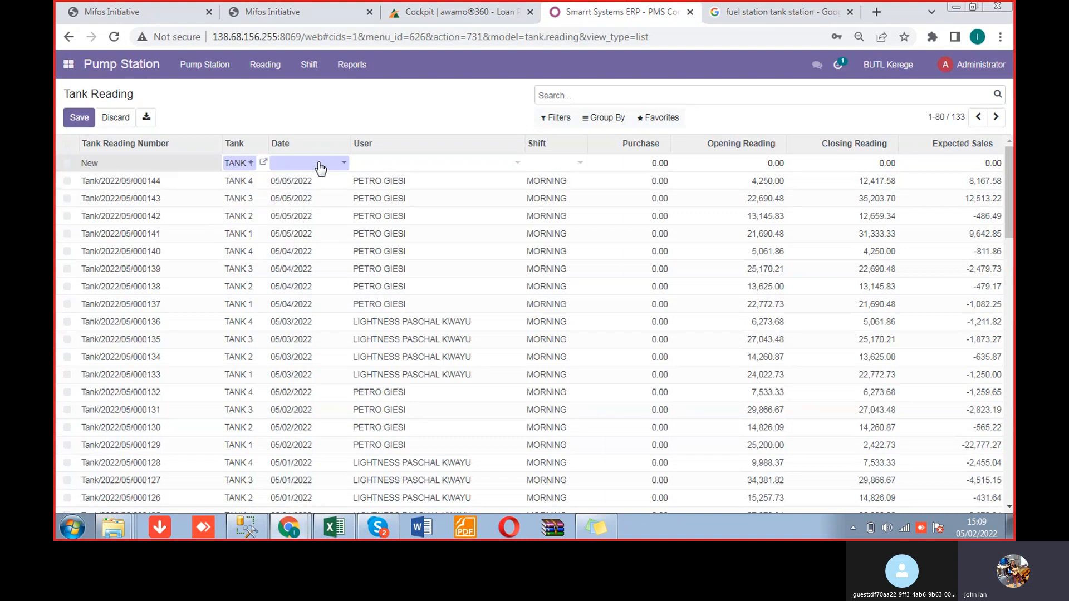
click(319, 163)
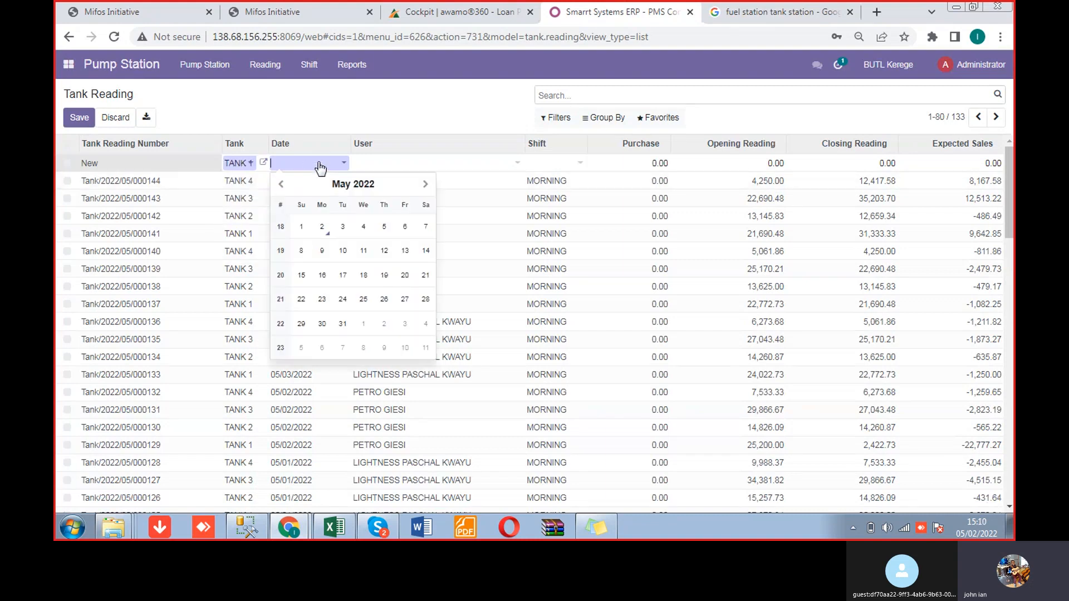
click(404, 229)
click(438, 167)
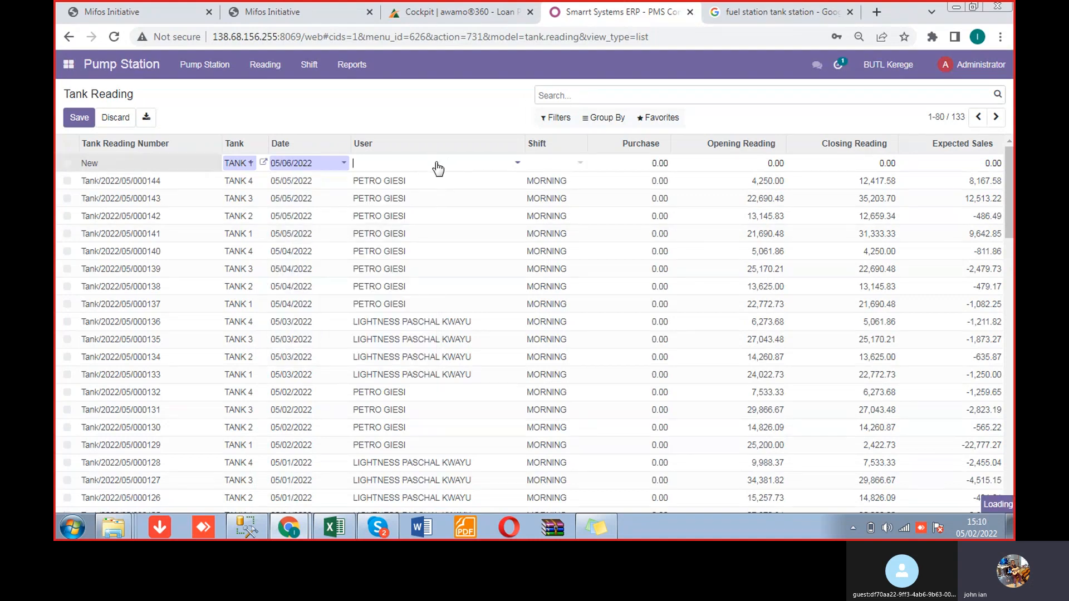
click(426, 202)
click(553, 167)
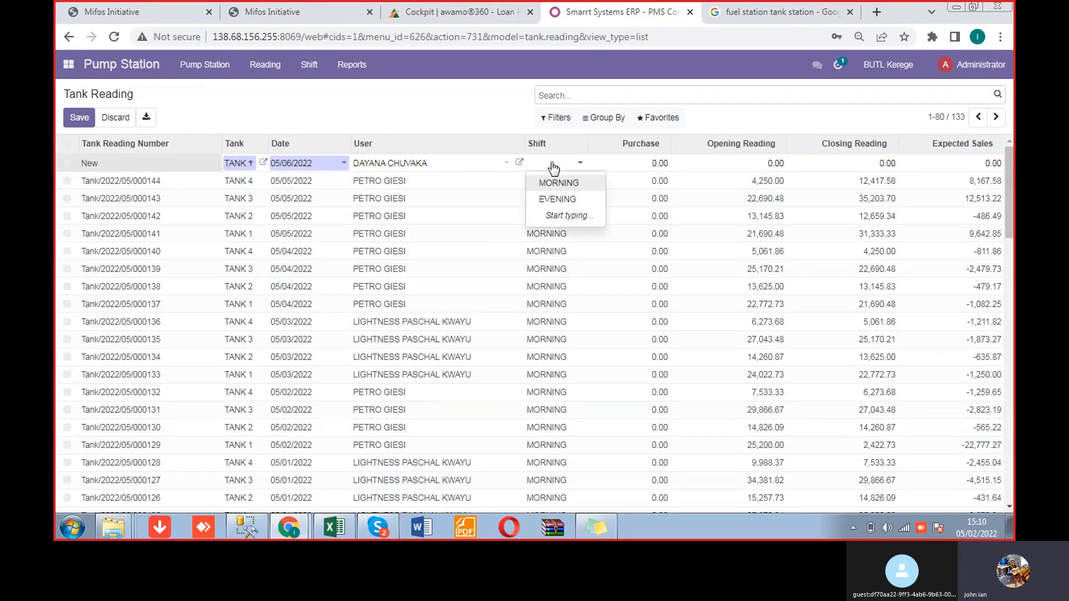
click(568, 183)
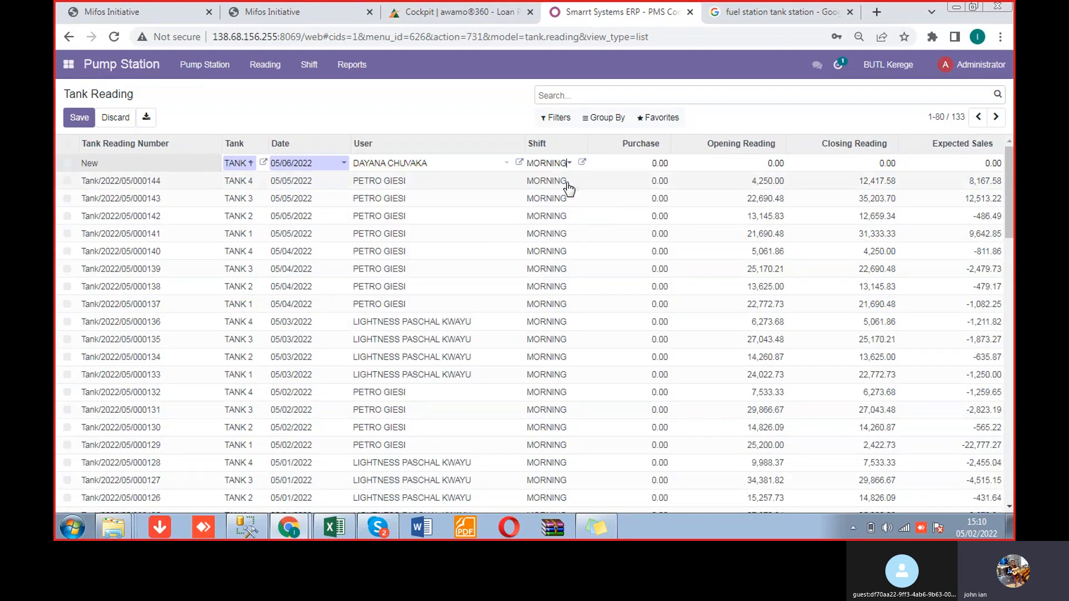
Step: Set the new tank reading's purchase to 4000 and closing reading to 33,000, and save the line
double_click(648, 159)
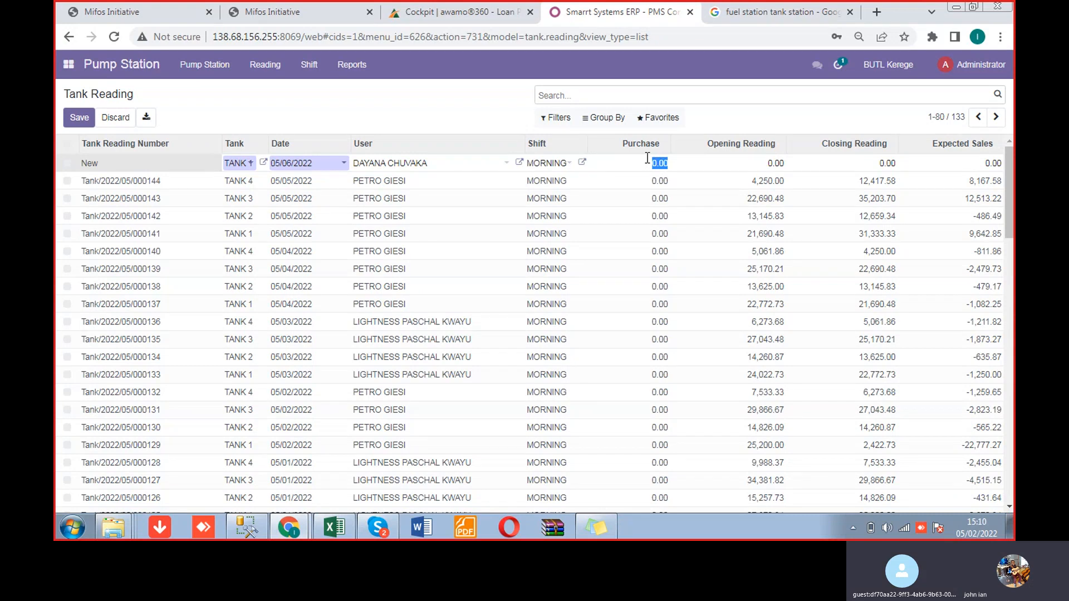
text(4000)
click(867, 160)
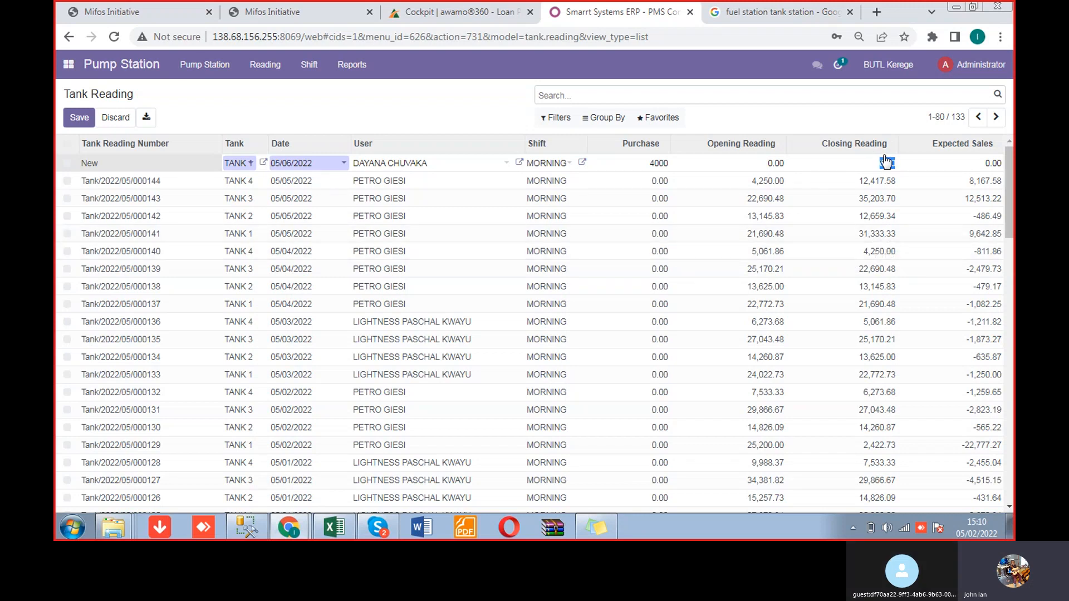
text(32)
key(BackSpace)
key(BackSpace)
key(Tab)
click(849, 165)
key(Return)
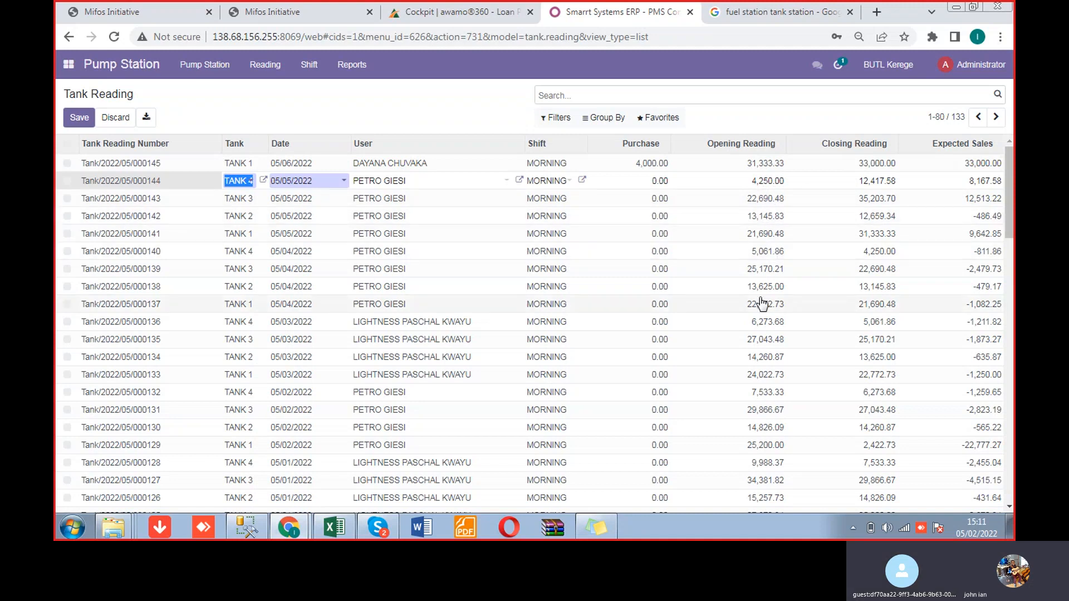
Step: Compare TANK 1's closing reading of 05/05/2022 with the opening and closing readings of its 05/06/2022 entry
click(874, 235)
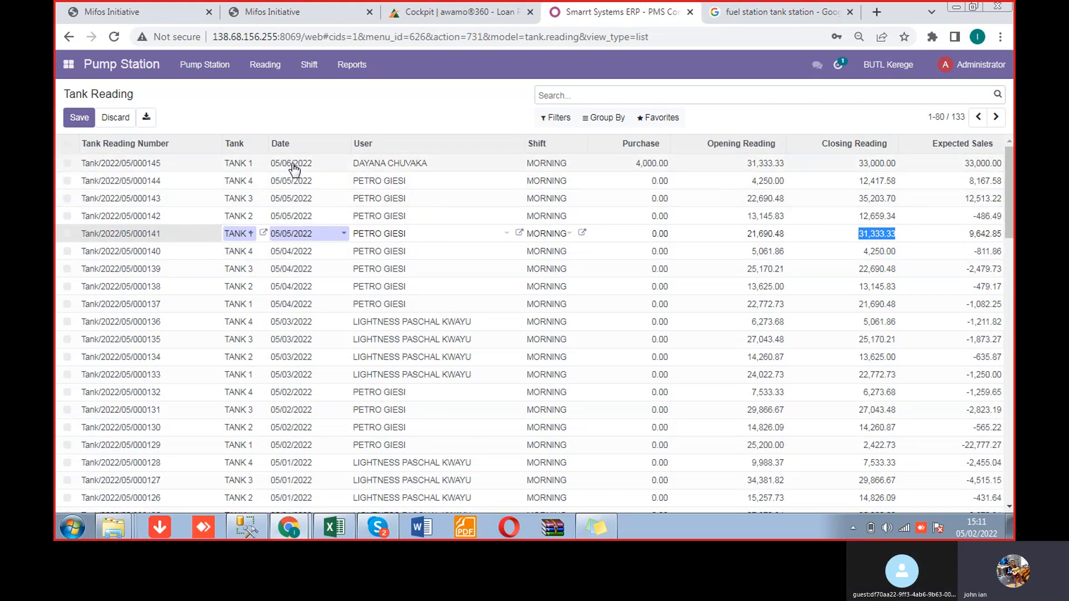
click(745, 164)
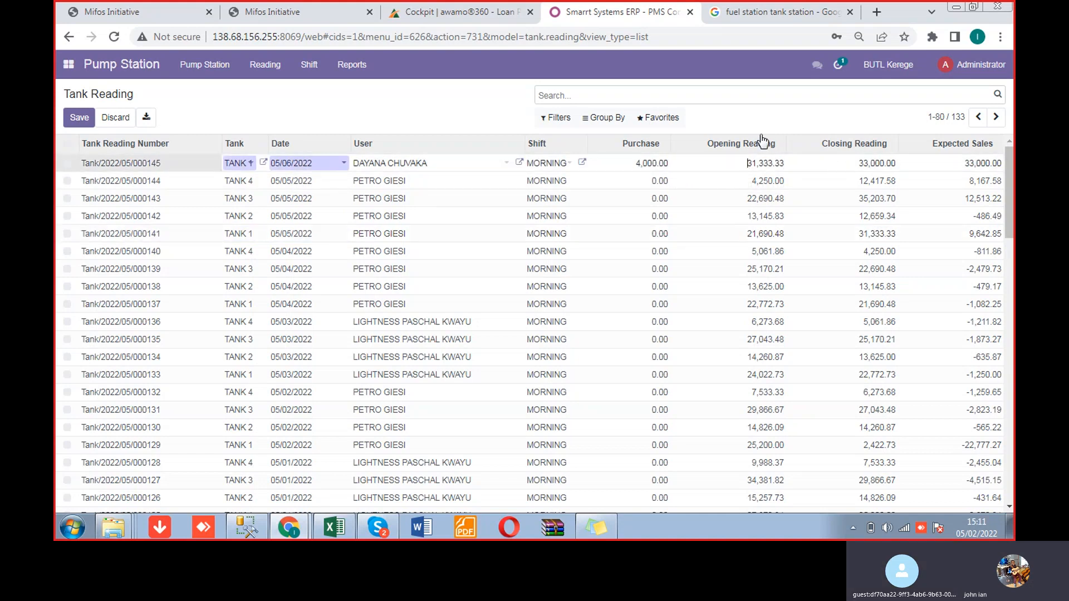
click(854, 167)
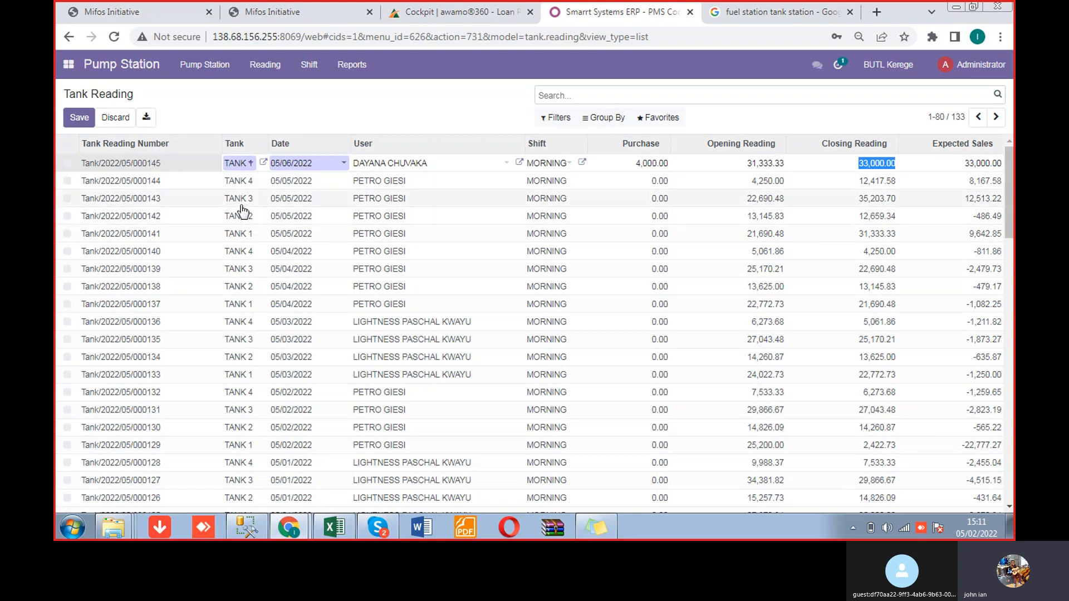
Step: Apply the saved "Tank Reading day wise and tankwise" search and examine TANK 1's daily readings for April 2022
click(653, 124)
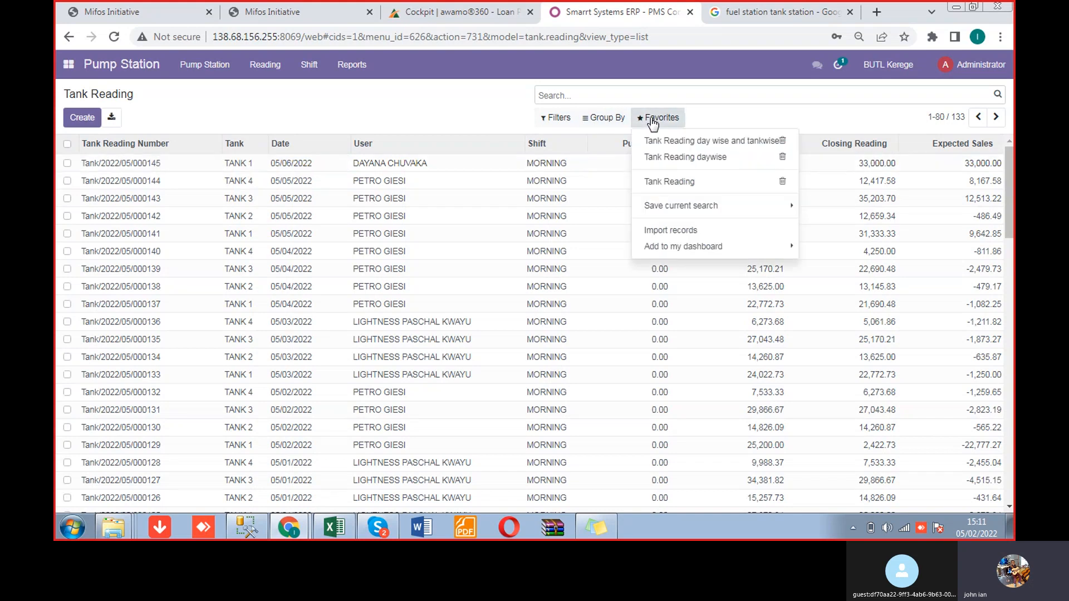
click(692, 142)
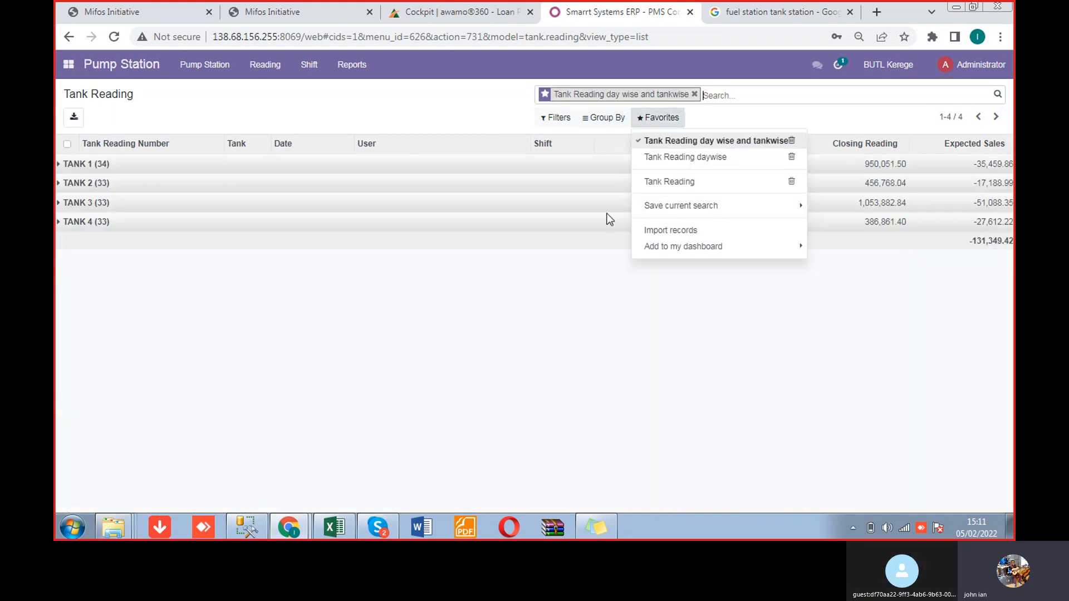
click(273, 434)
click(59, 167)
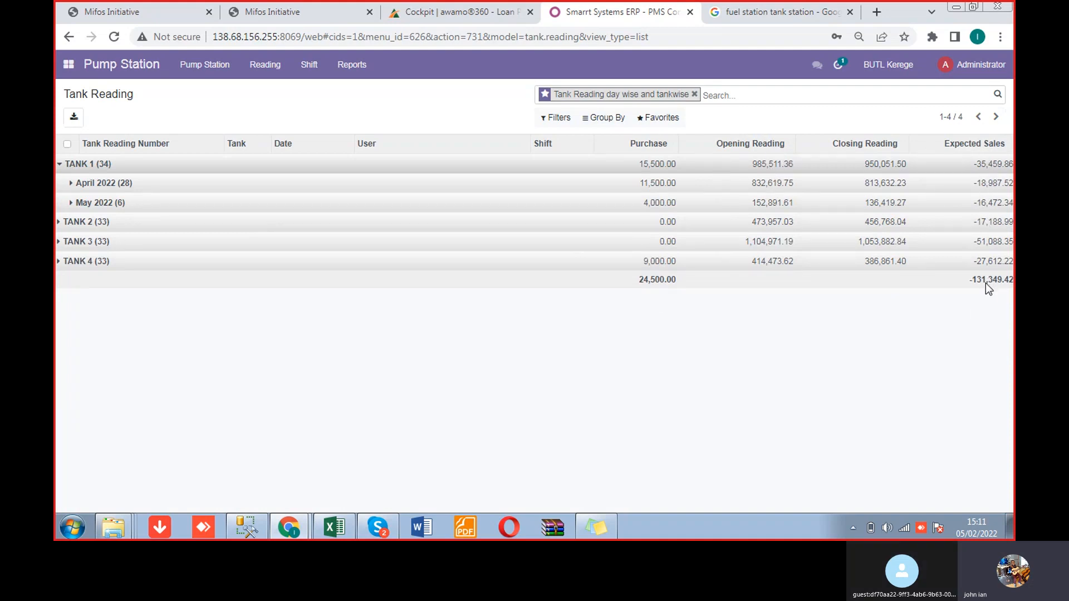
click(71, 185)
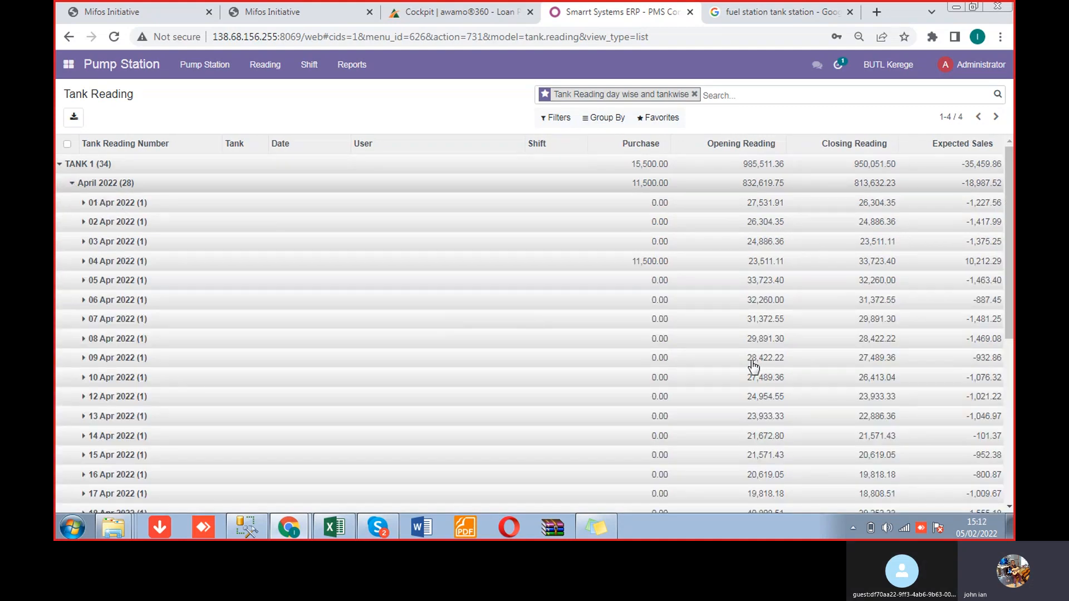
click(73, 184)
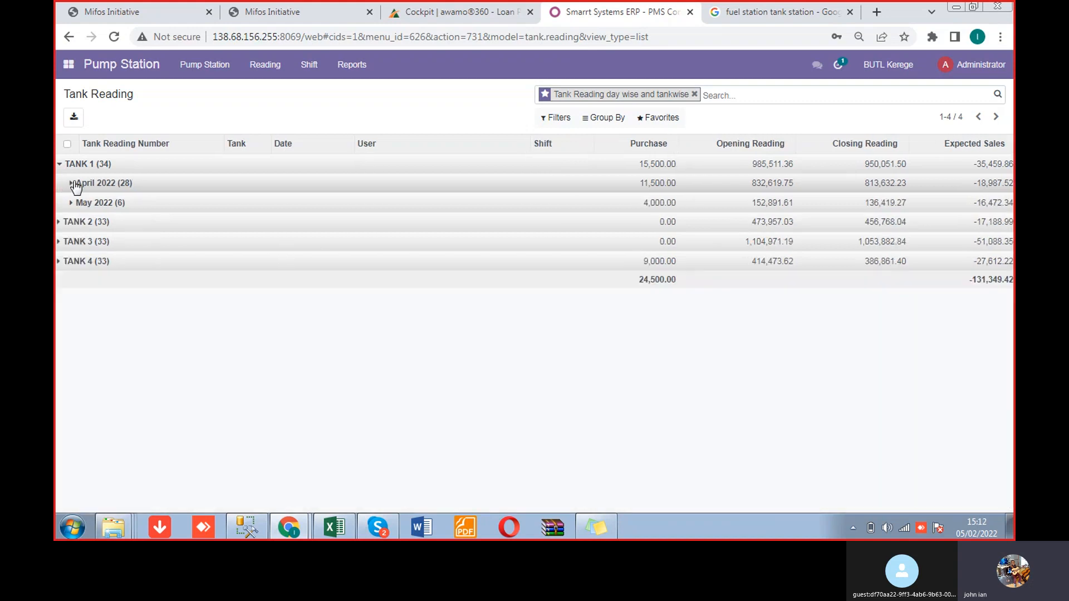
Step: Open the list of pump readings
click(264, 65)
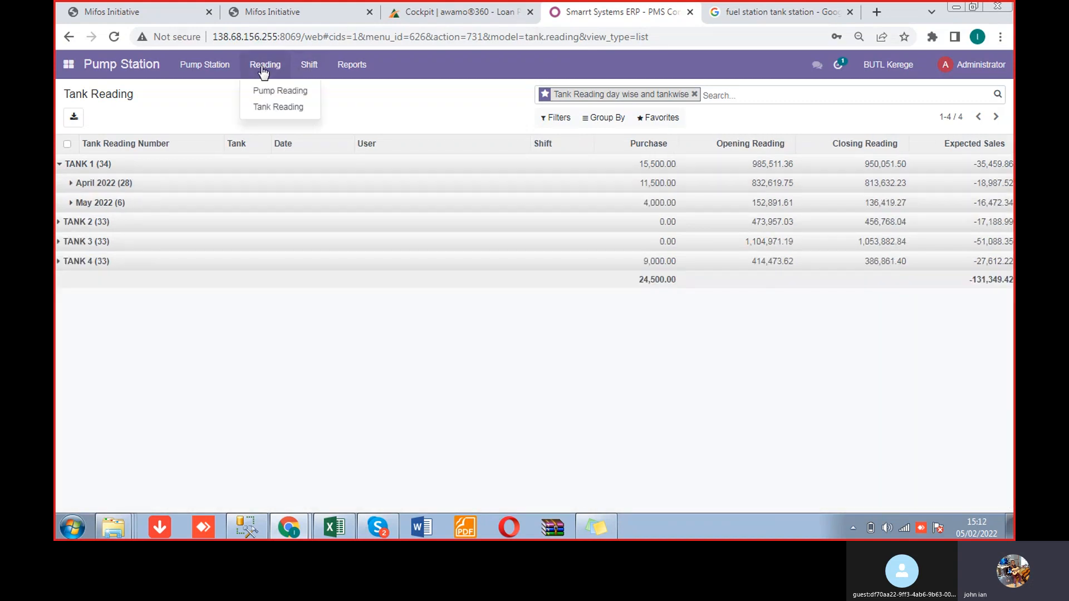
click(281, 92)
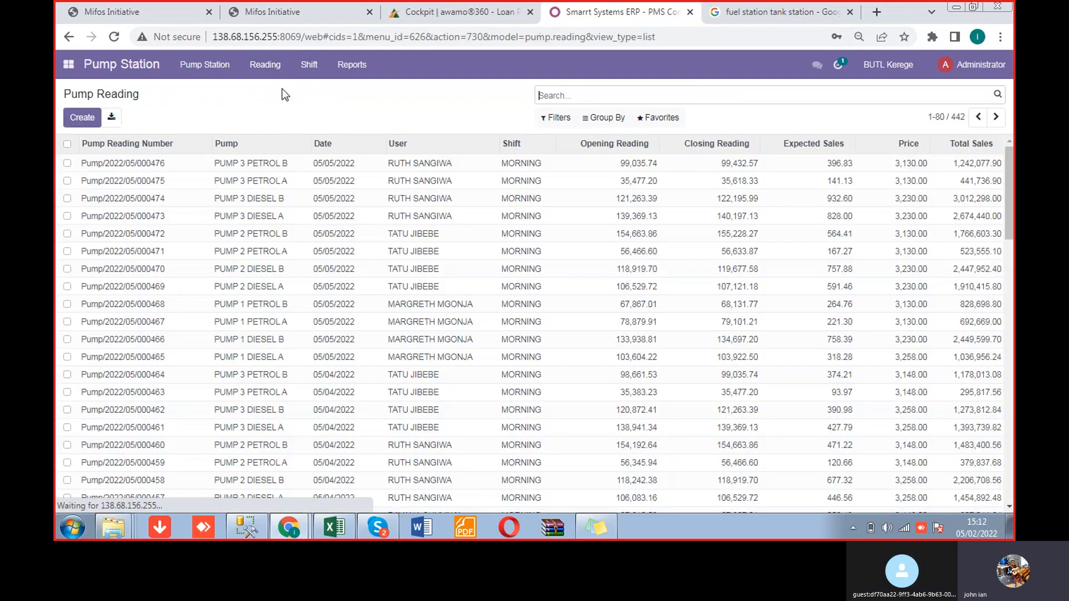
click(657, 123)
click(445, 117)
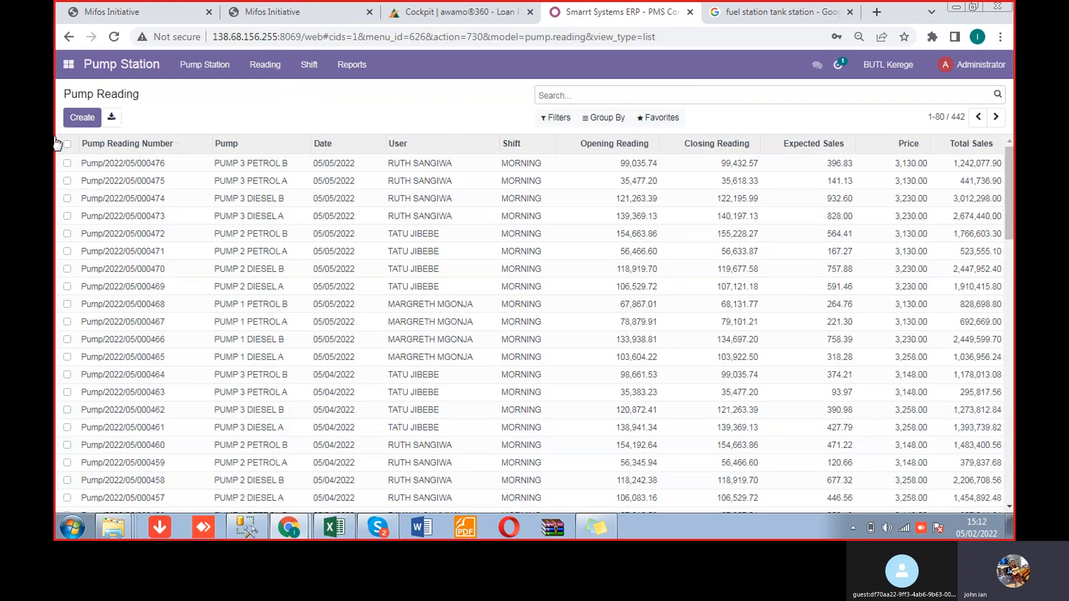
Step: Create a new pump reading for PUMP 2 PETROL A dated 05/06/2022
click(83, 118)
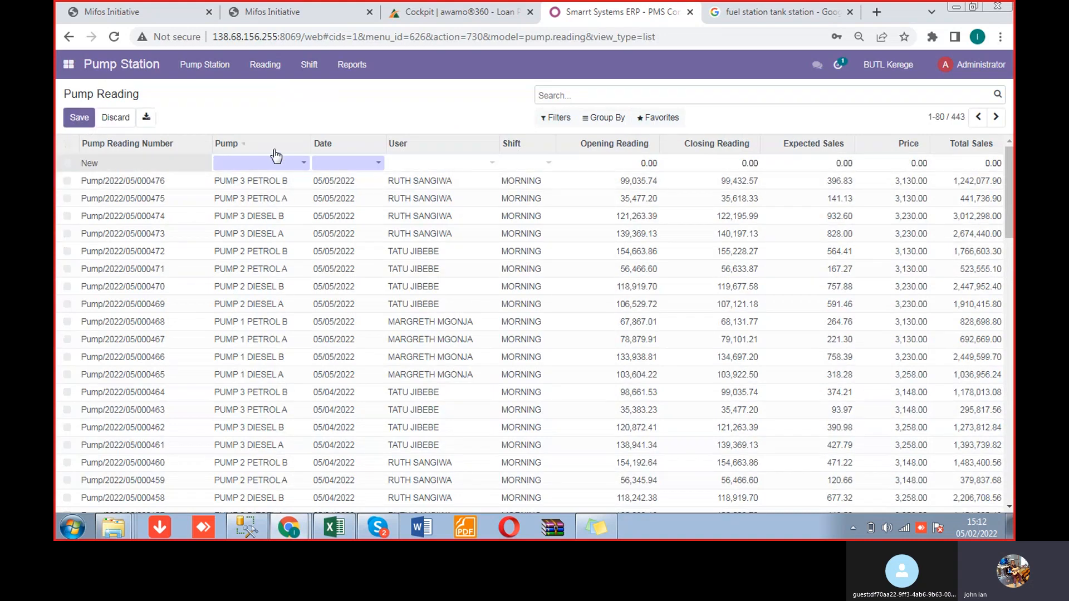
click(281, 169)
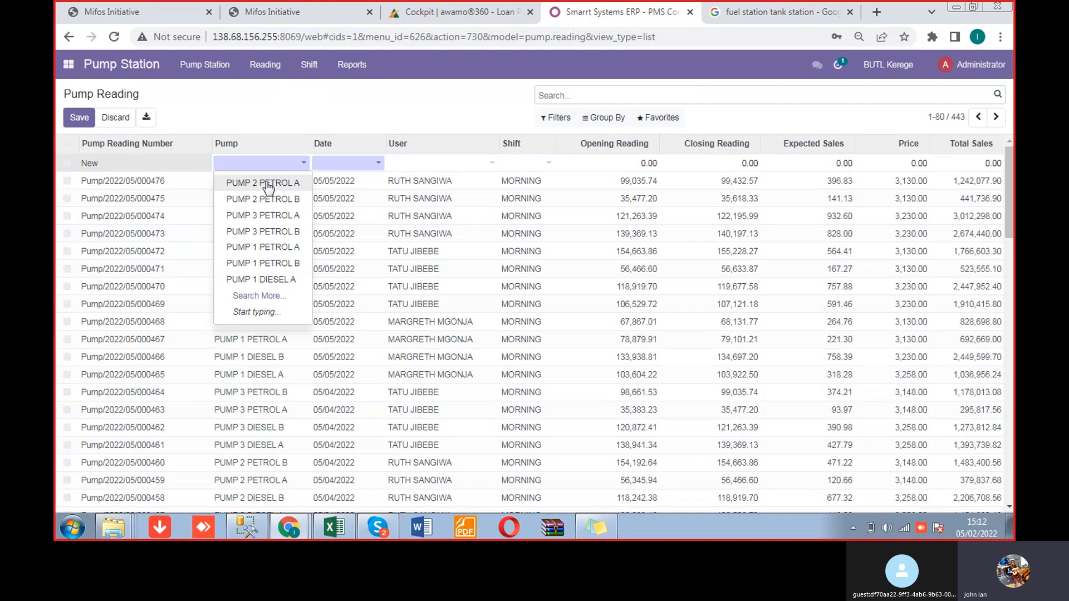
click(268, 187)
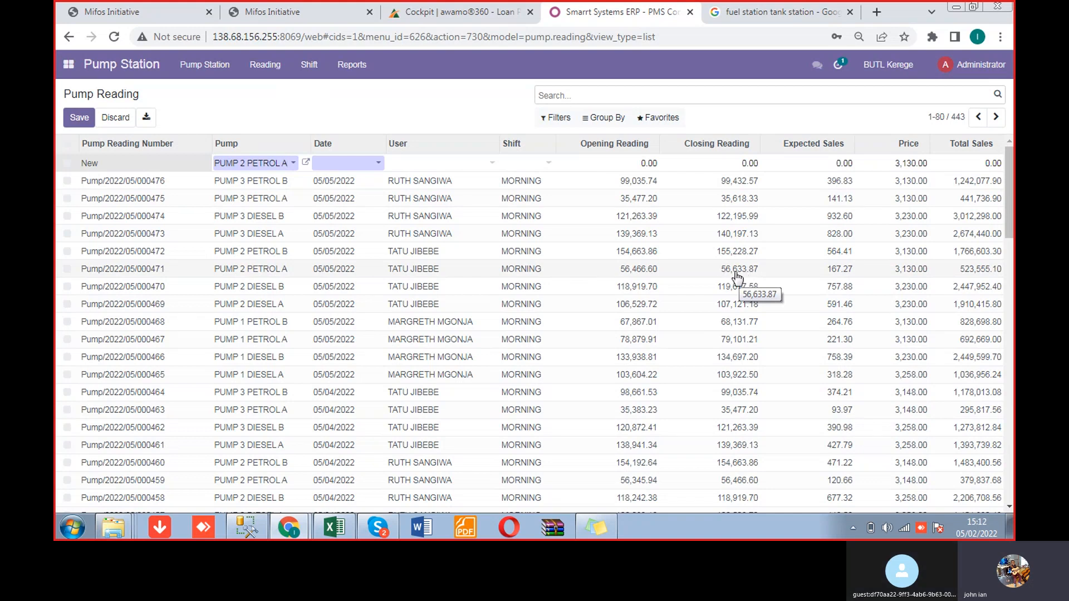
click(358, 163)
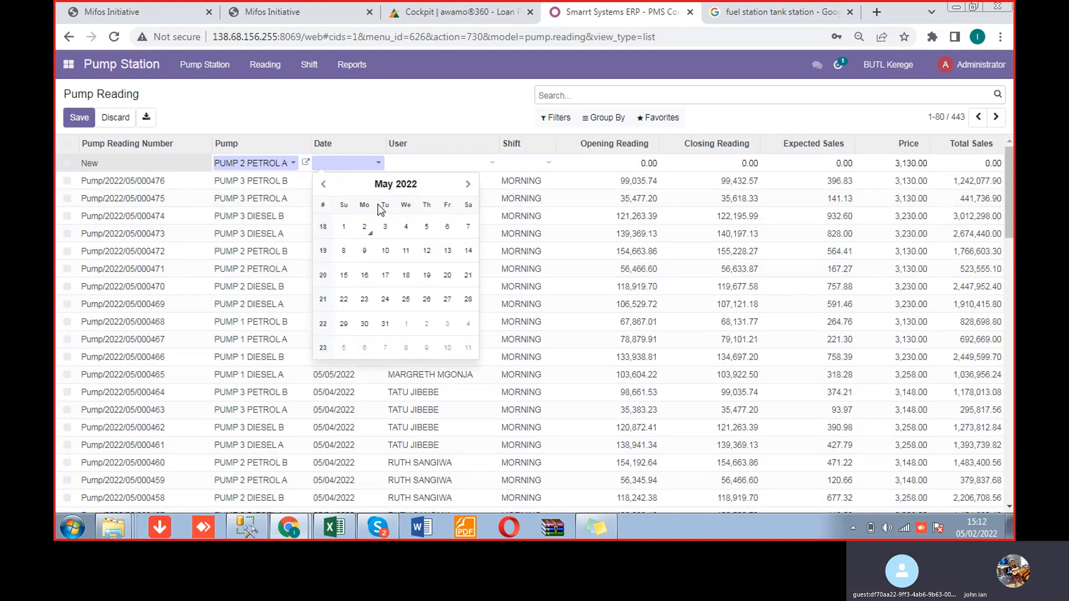
click(447, 228)
Step: Assign a staff member and the MORNING shift to the new pump reading, set its closing reading to 56993, and save the line
click(467, 167)
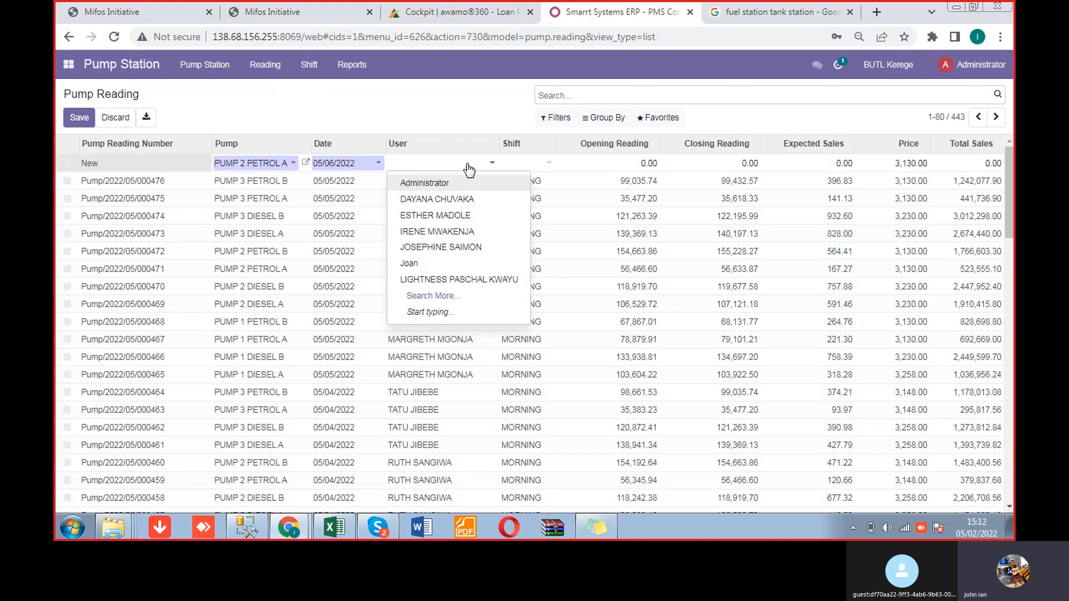
click(446, 232)
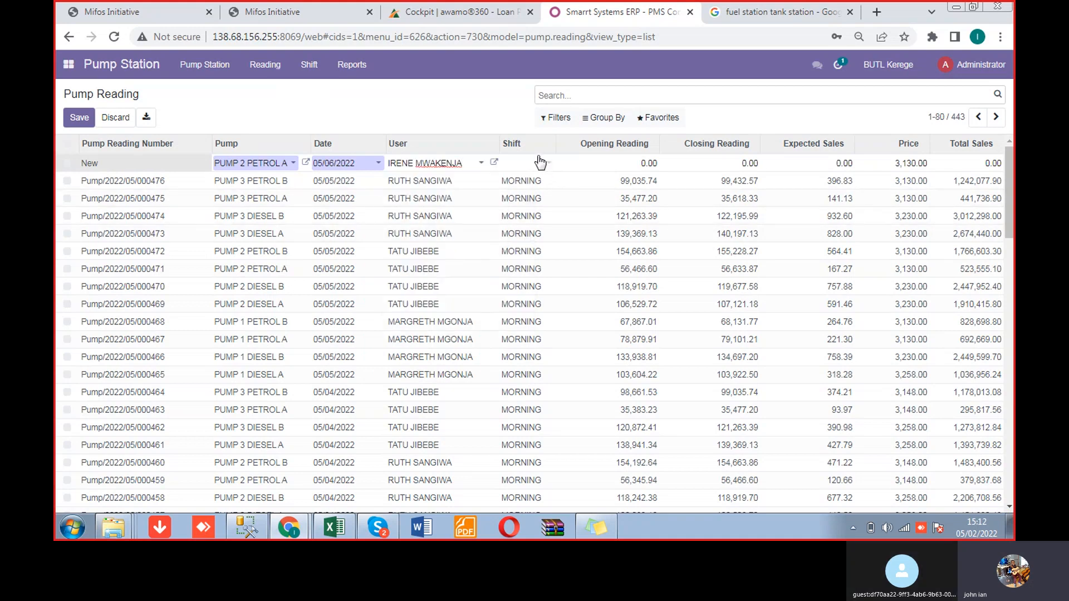
click(540, 163)
click(541, 187)
click(716, 158)
text(56993)
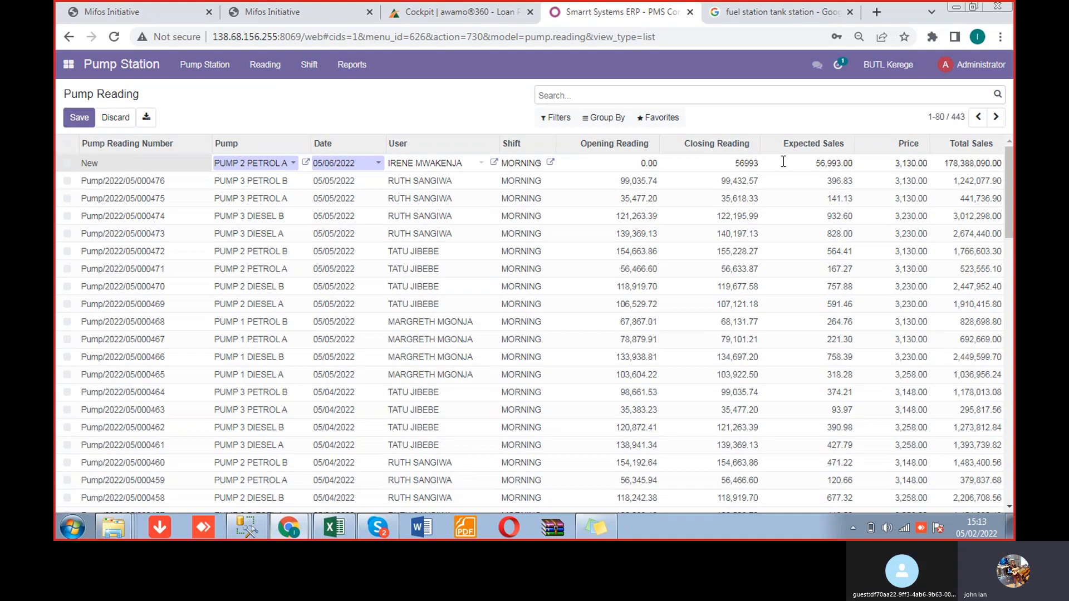
click(734, 163)
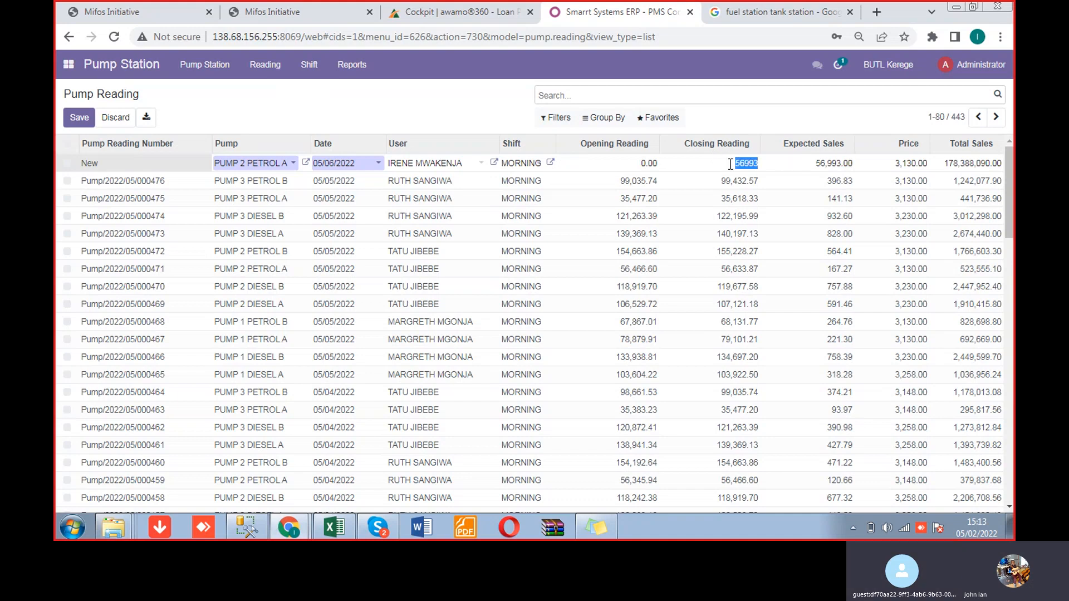
key(Return)
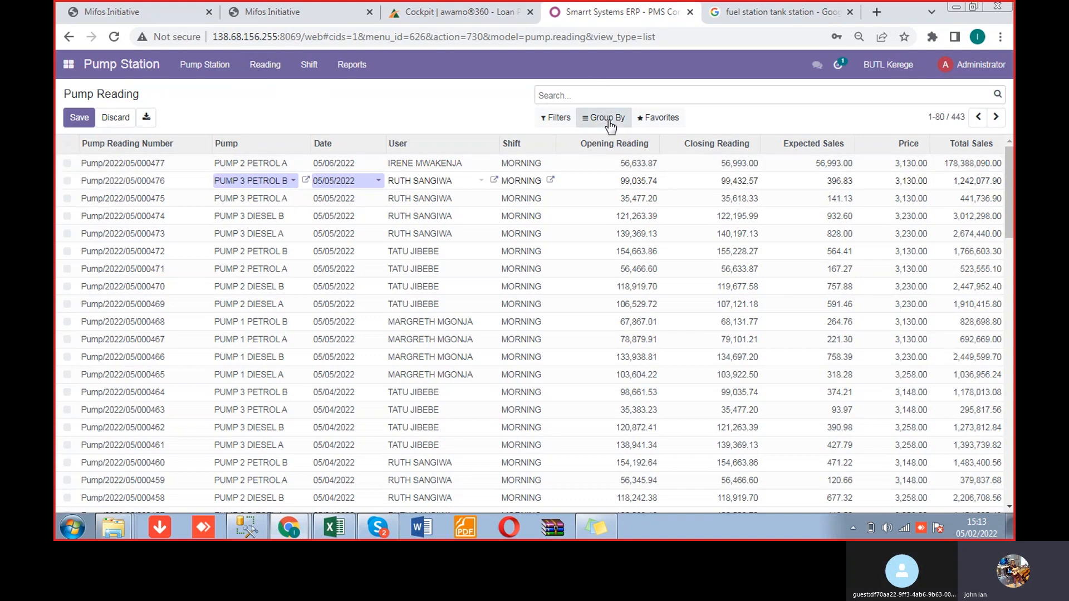
Step: Apply the saved "Pump Reading daywise and tankwise" search and examine TANK 1's PUMP 3 PETROL A and PUMP 3 PETROL B readings
click(657, 117)
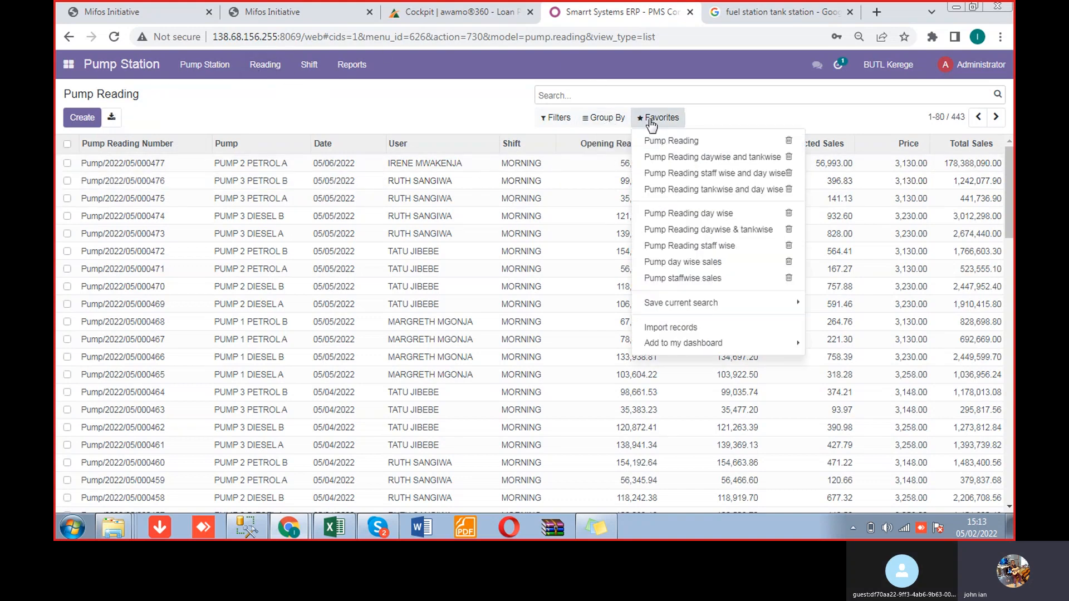
click(683, 158)
click(324, 289)
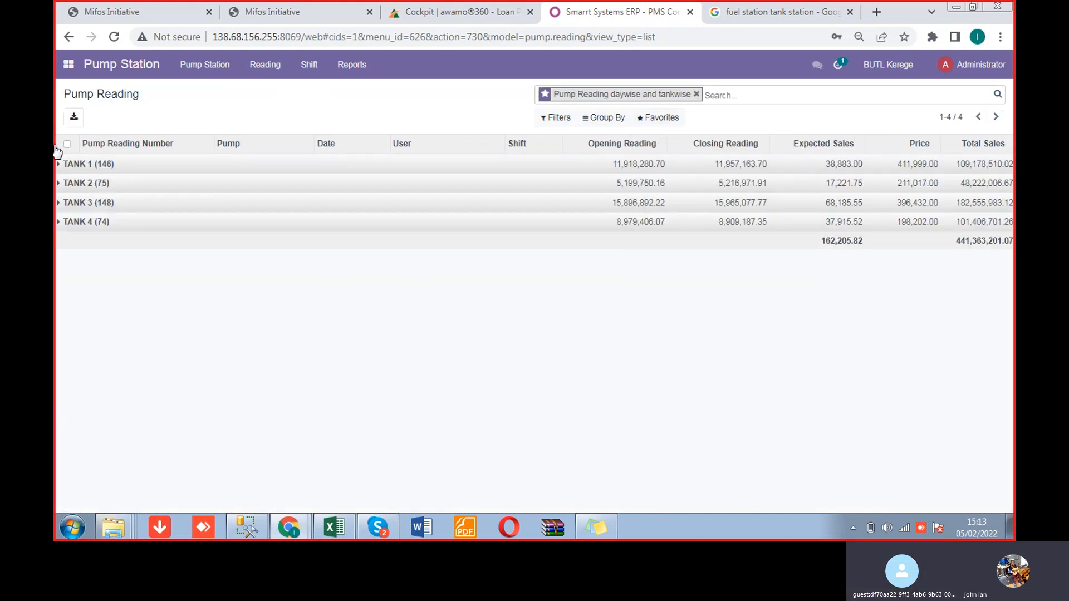
click(60, 165)
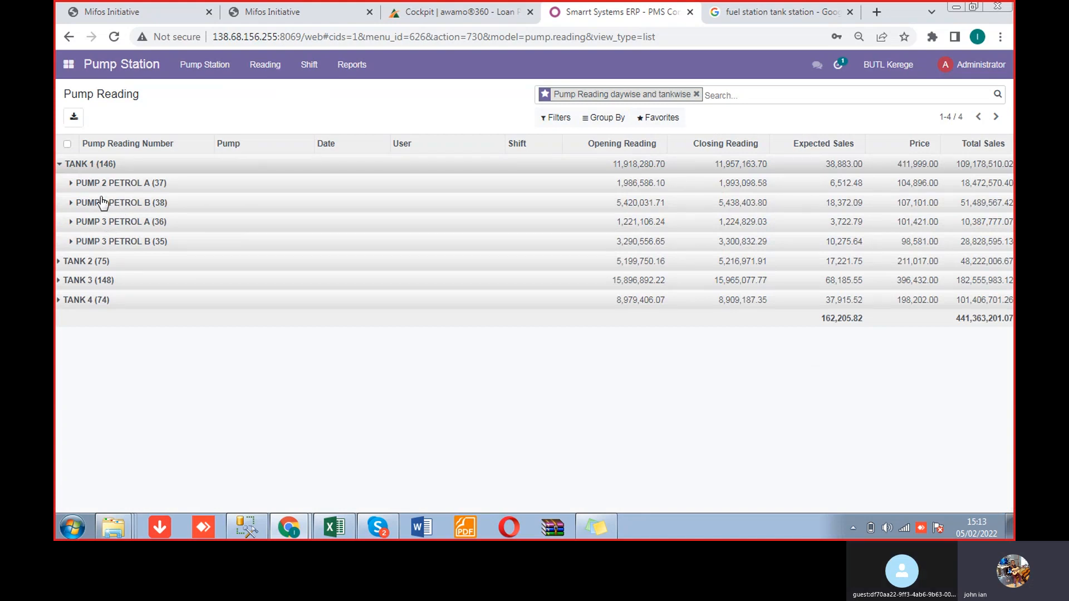
click(73, 224)
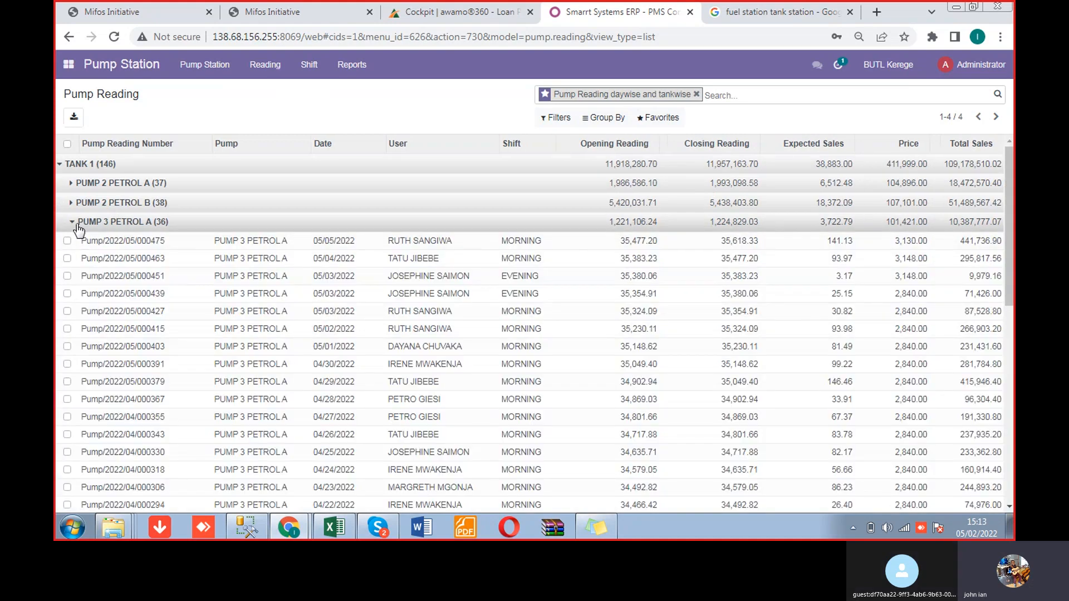
click(74, 225)
click(76, 243)
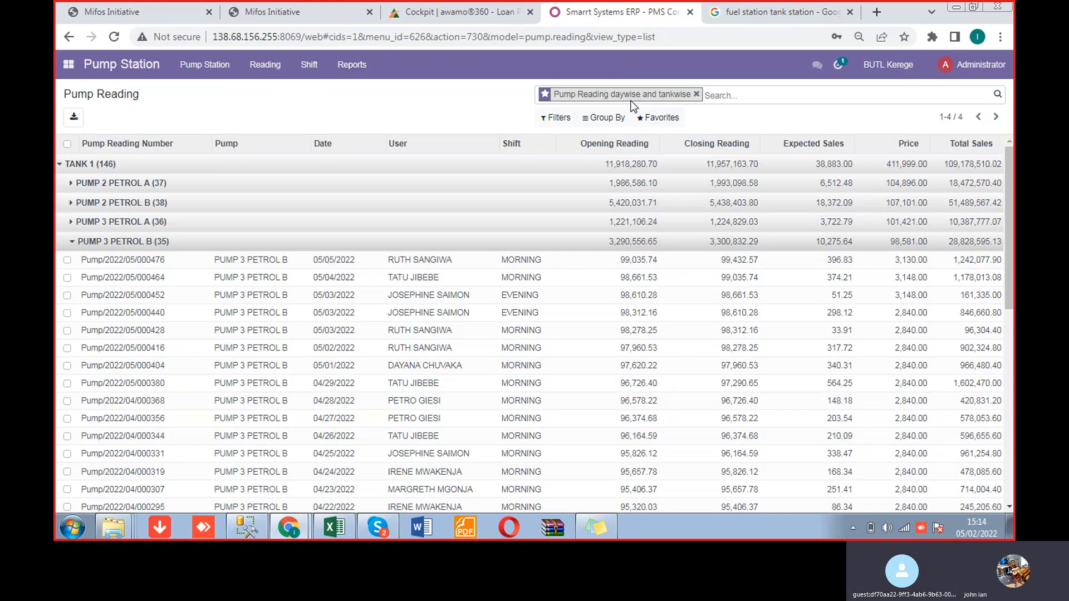
Step: View the pump readings through the saved "Pump Reading day wise" and "Pump Reading daywise & tankwise" searches
click(659, 119)
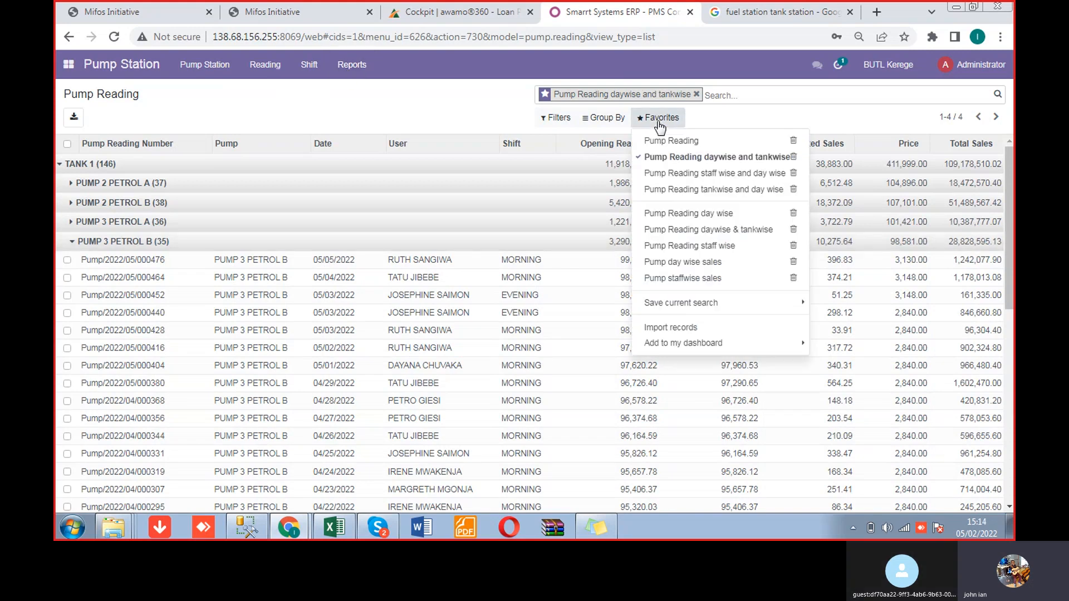
click(683, 214)
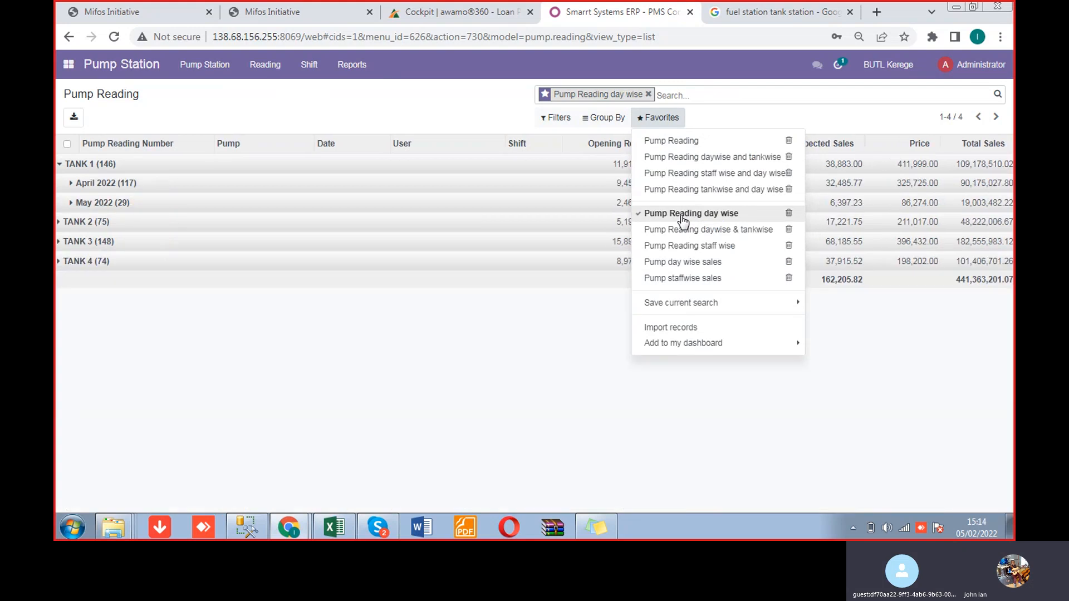
click(351, 330)
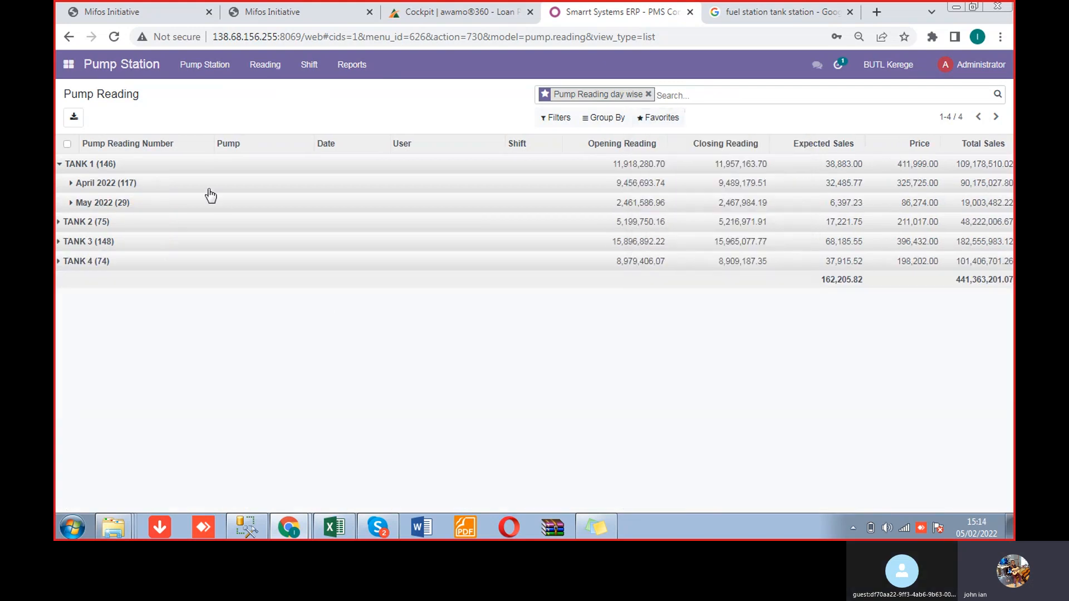
click(661, 118)
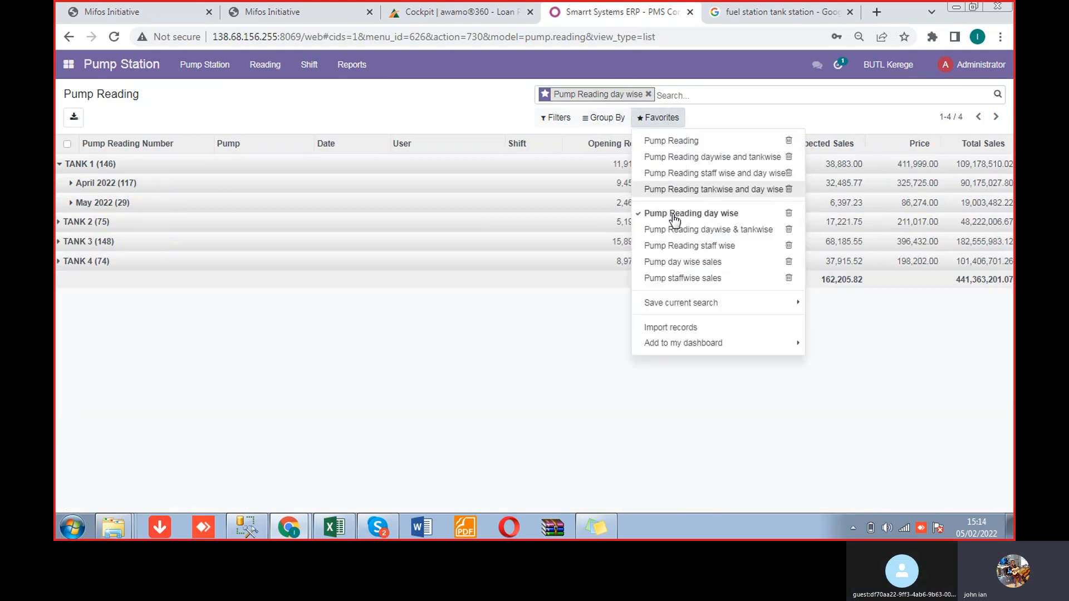
click(715, 230)
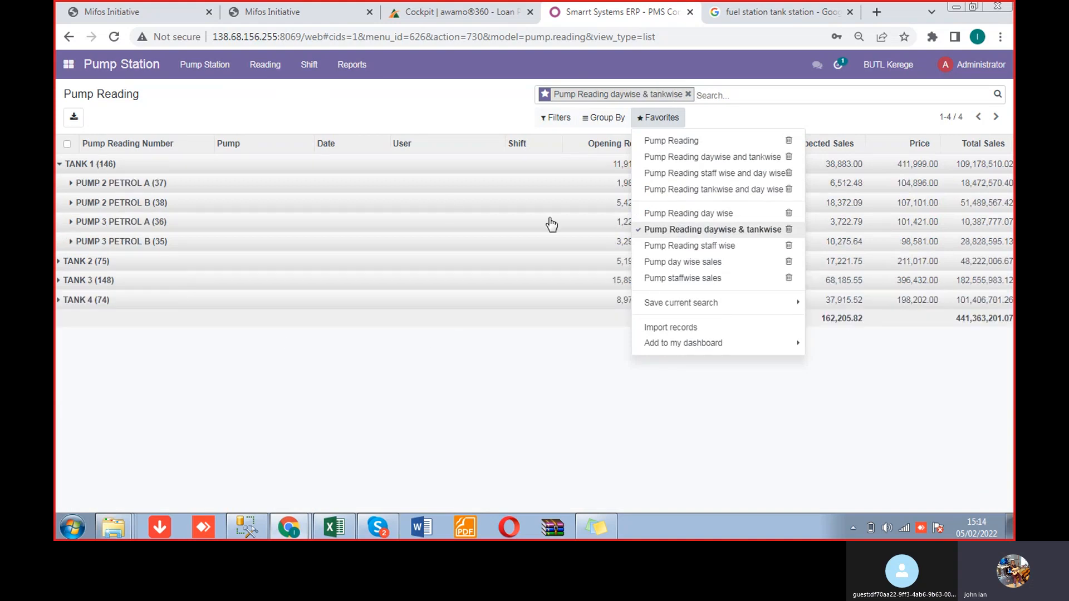
Step: Apply the saved "Pump Reading staff wise" search and examine the first staff member's PUMP 2 PETROL A readings
click(700, 247)
click(402, 391)
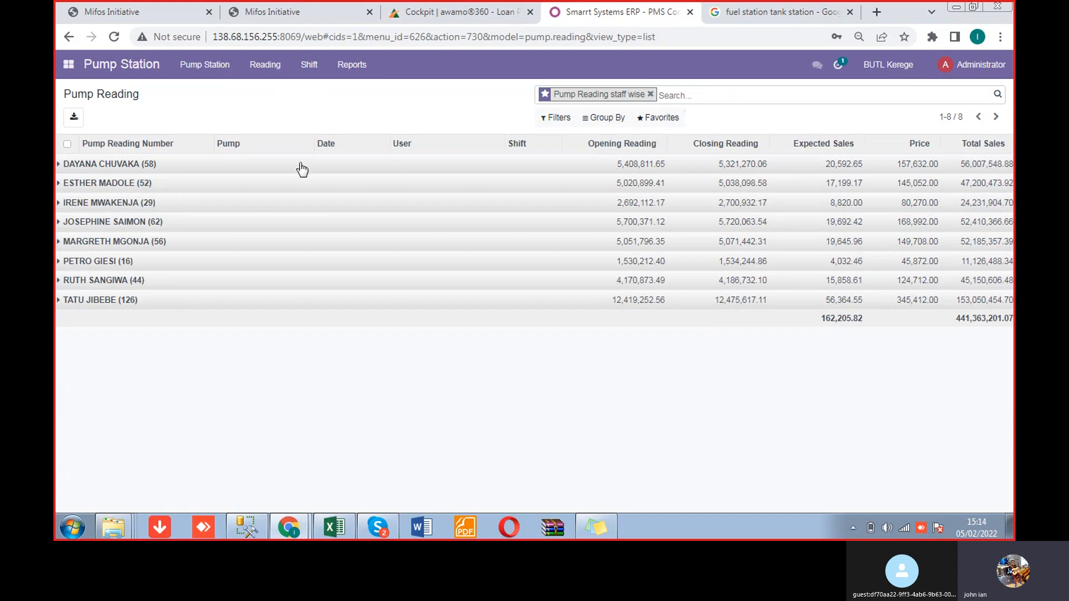
click(58, 165)
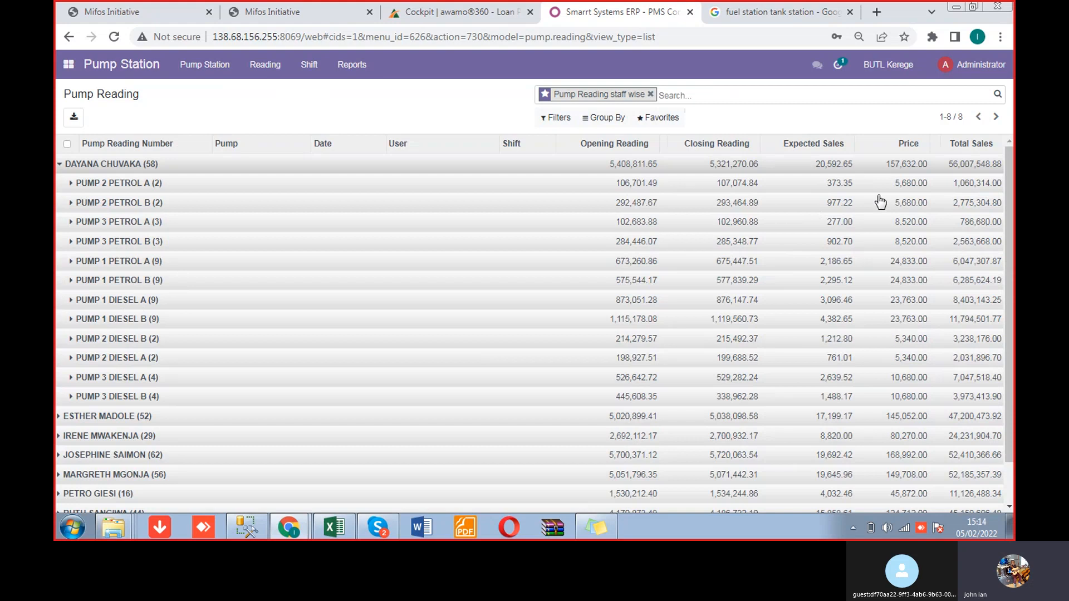
click(73, 184)
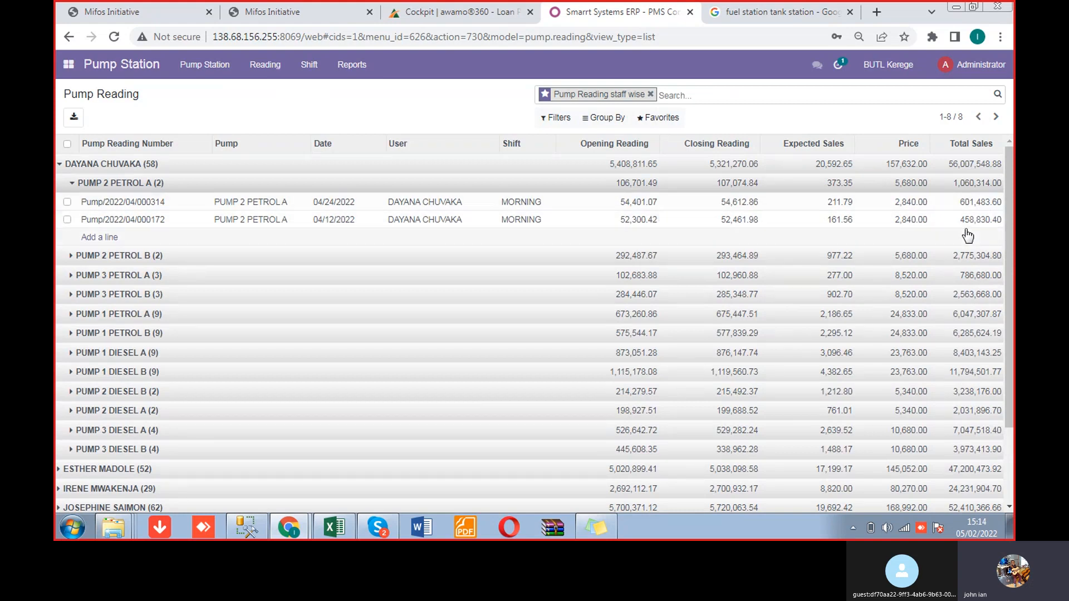
click(61, 165)
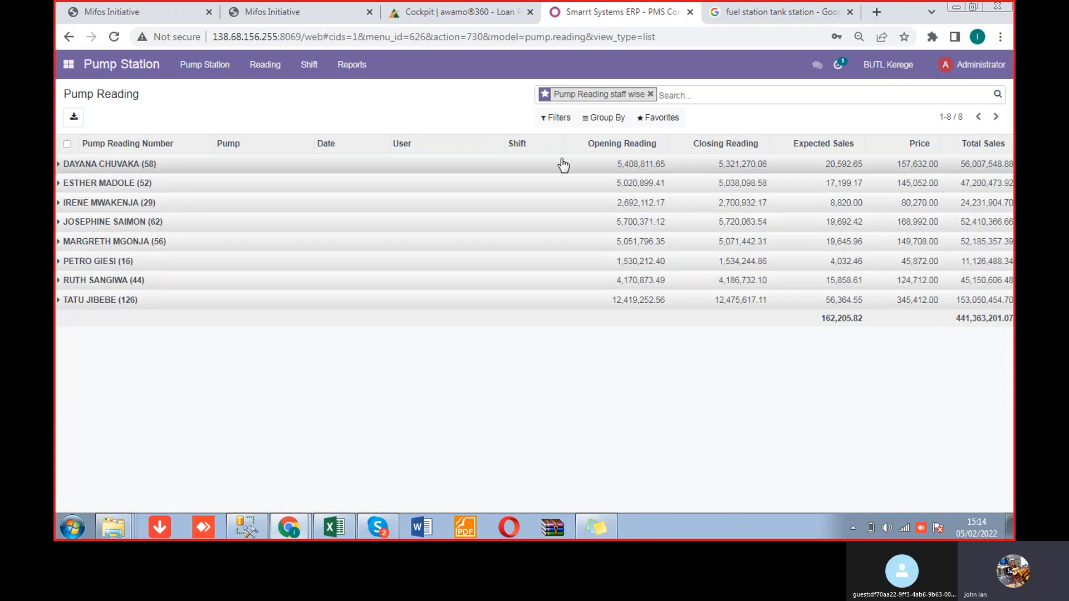
Step: Replace the staff-wise search with the saved "Pump day wise sales" search and examine the pump readings of 05 May 2022
click(650, 95)
click(661, 119)
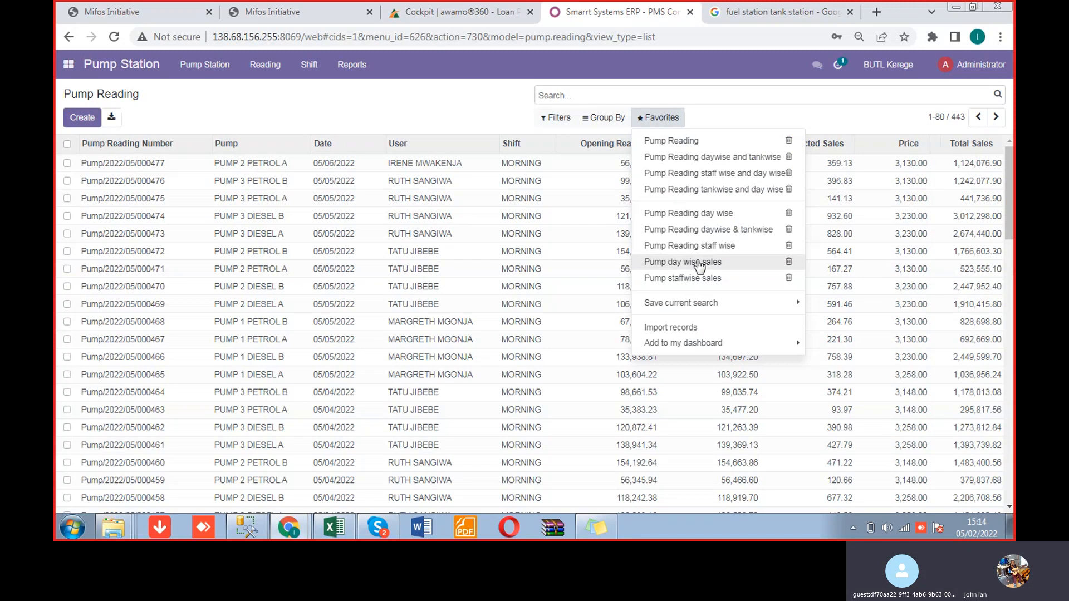
click(699, 263)
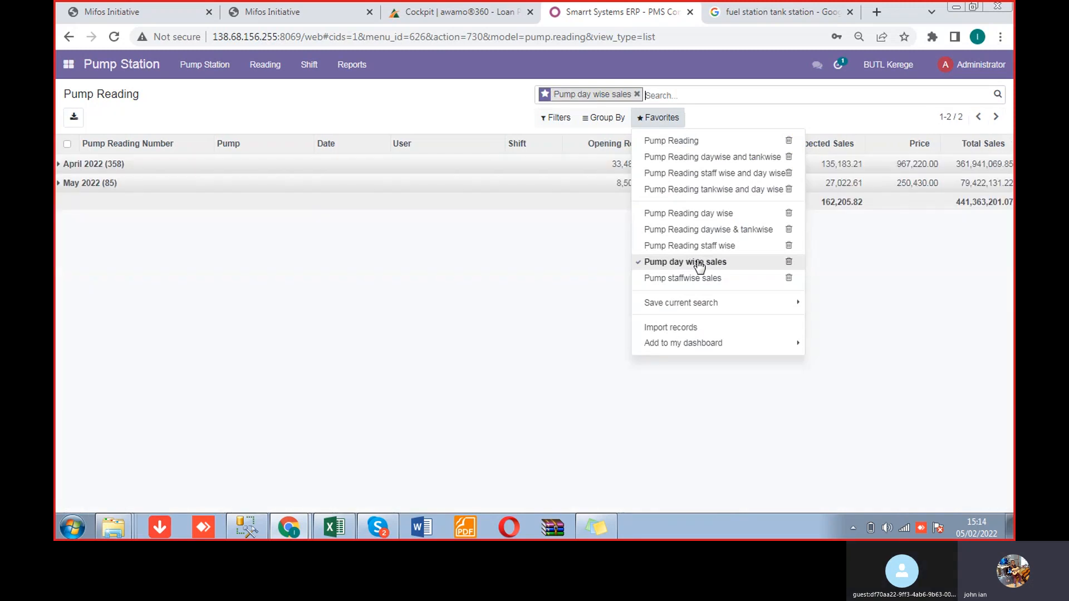
click(208, 290)
click(62, 184)
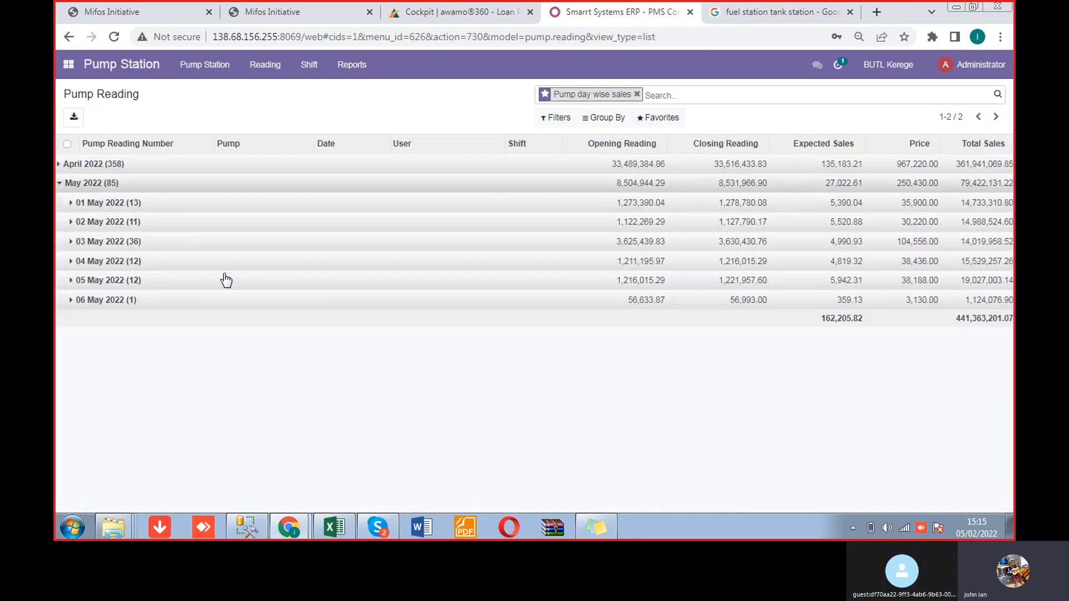
click(72, 282)
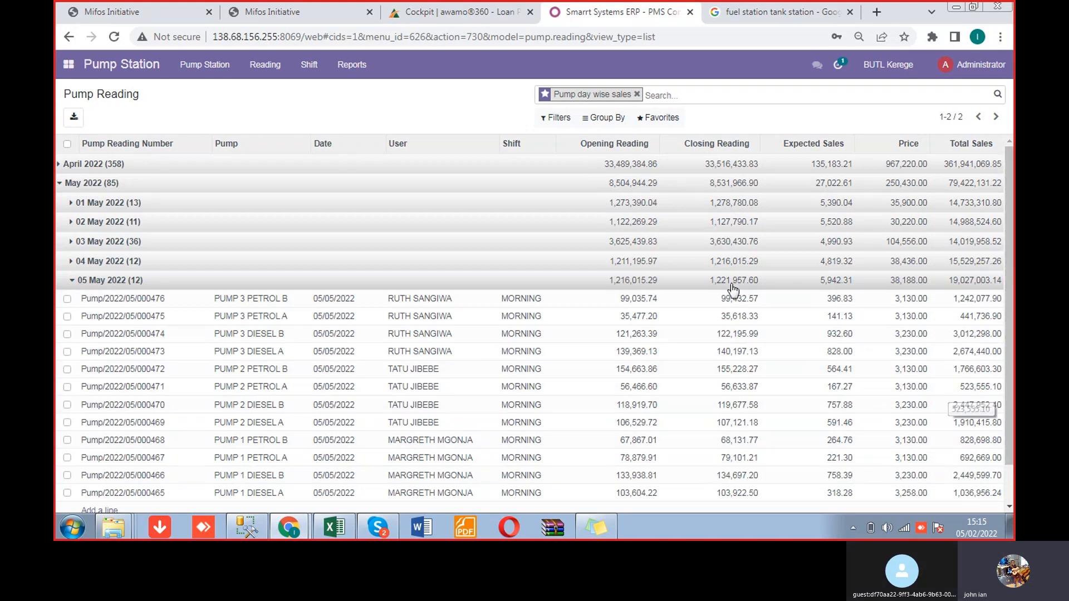
Step: Open the tank reading report and set its date range from 05/01/2022 to 05/05/2022
click(352, 66)
click(366, 89)
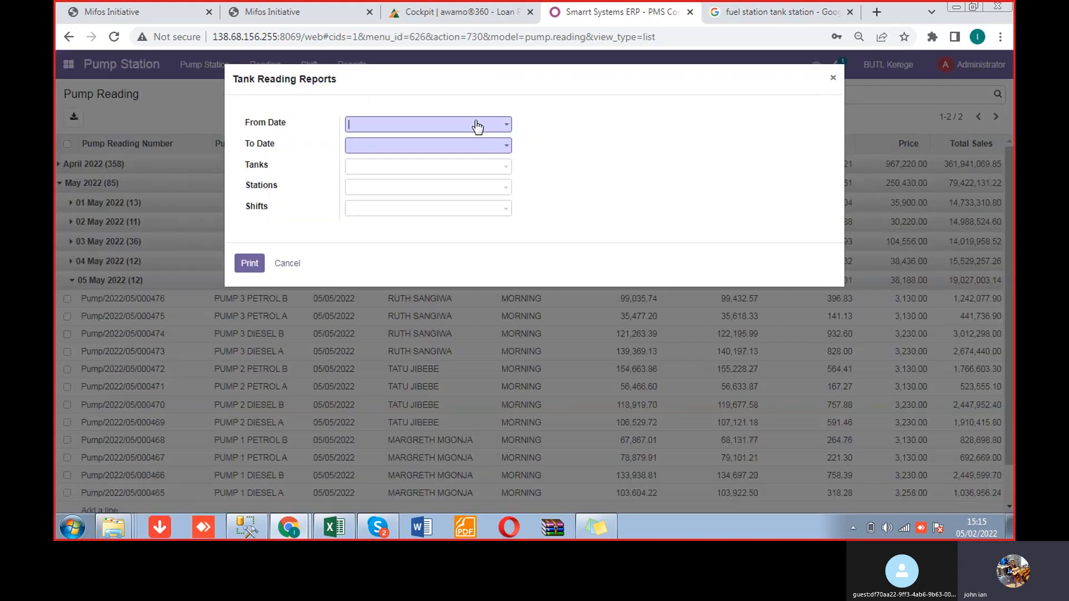
click(477, 127)
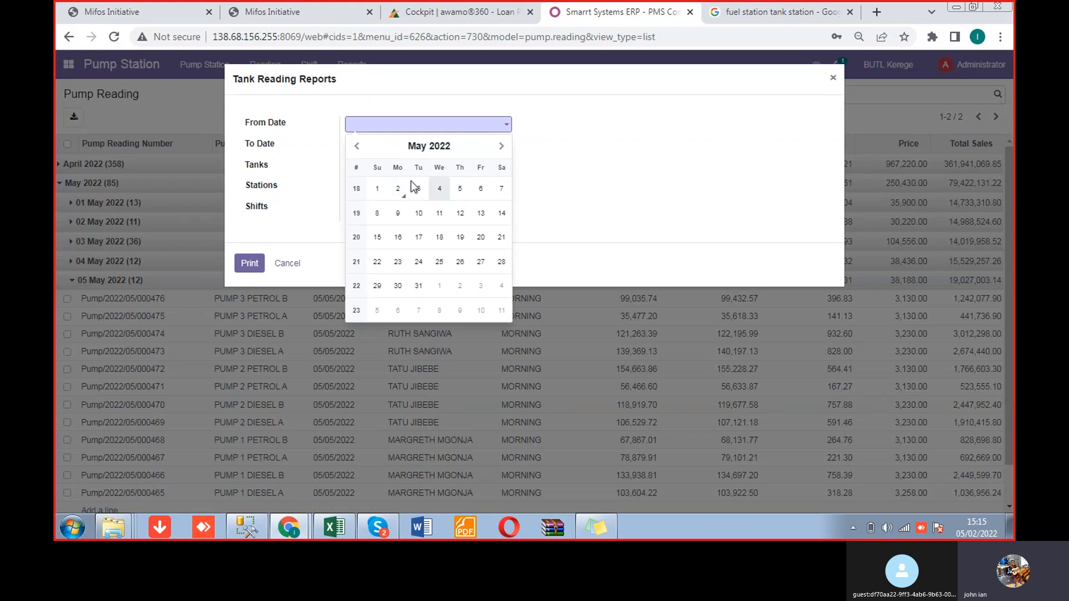
click(378, 189)
click(437, 146)
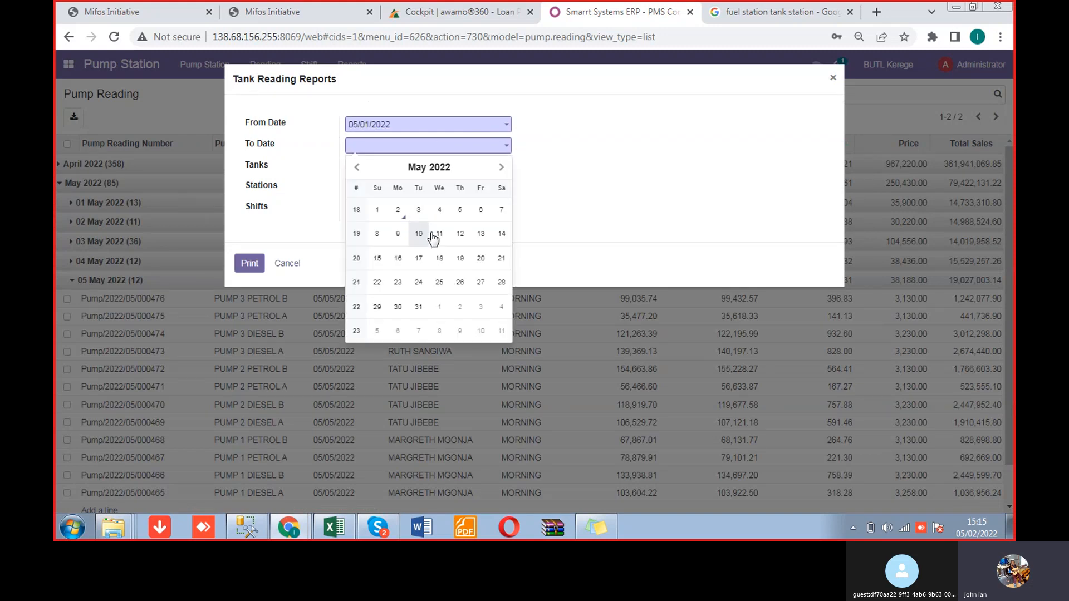
click(460, 210)
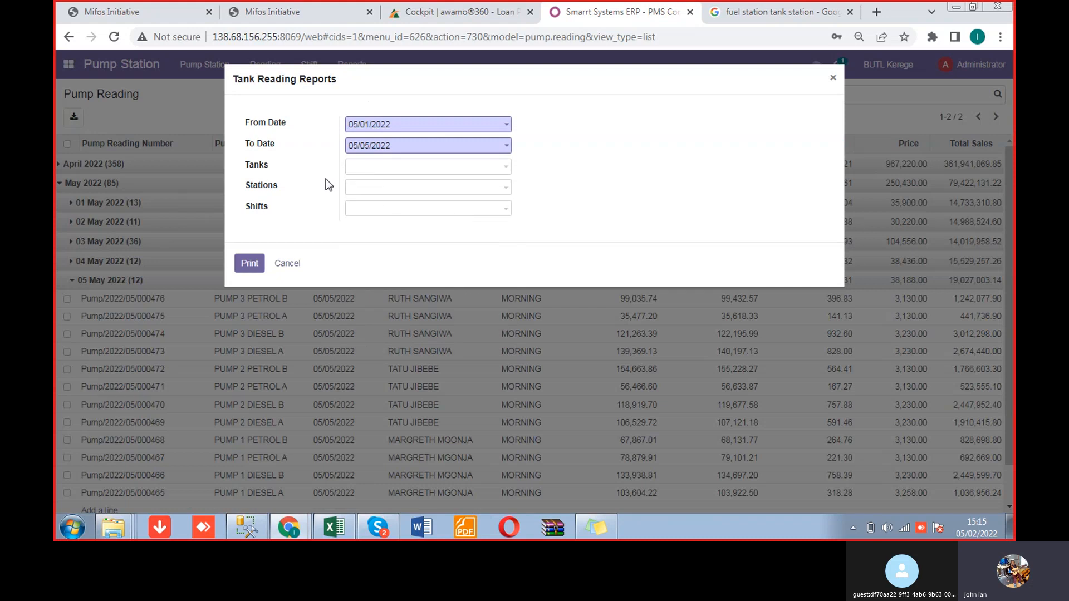
Step: Include TANK 1, TANK 2, TANK 3 and TANK 4 in the tank reading report, print it and open the PDF
click(381, 168)
click(595, 185)
click(365, 168)
click(387, 187)
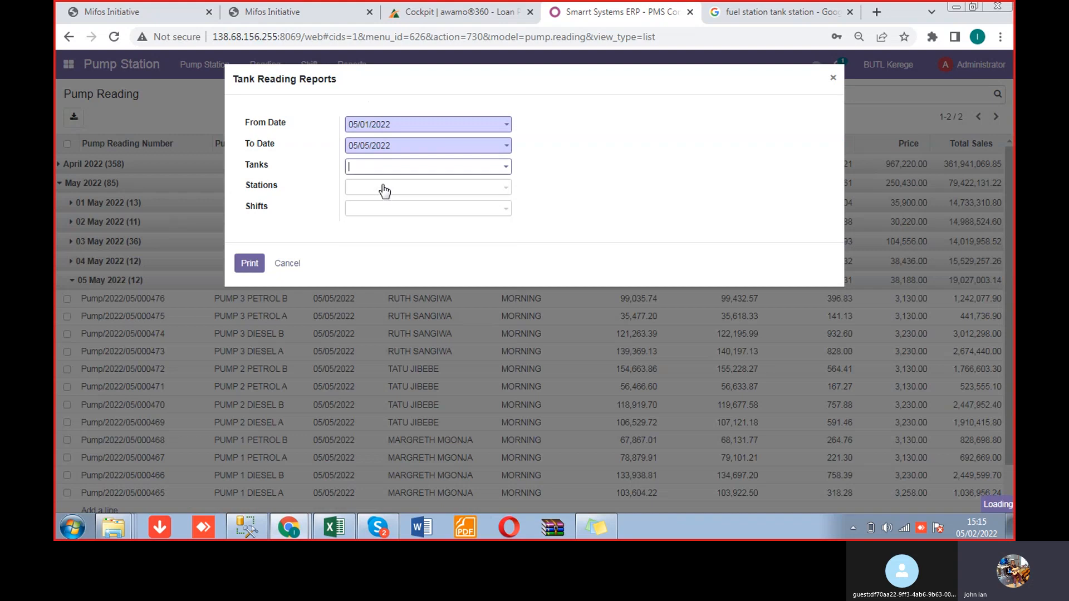
click(418, 187)
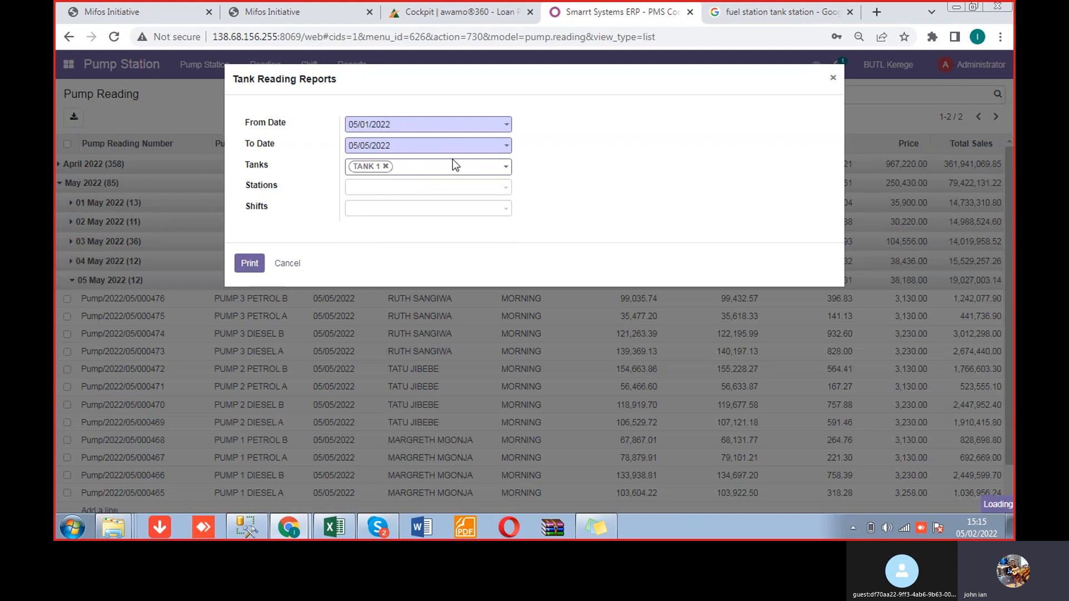
click(461, 174)
click(474, 185)
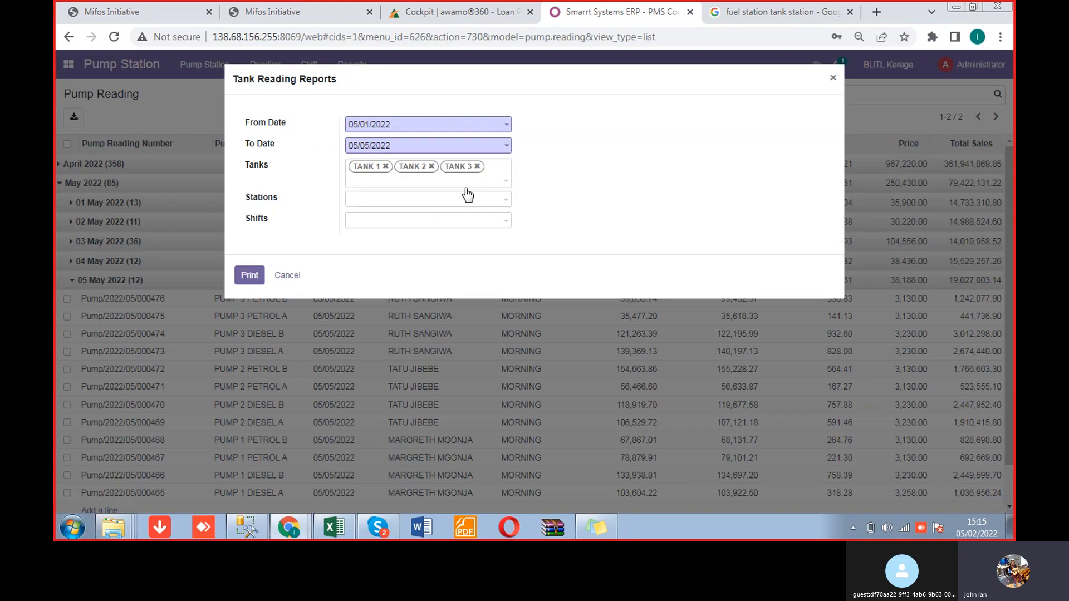
click(432, 184)
click(387, 201)
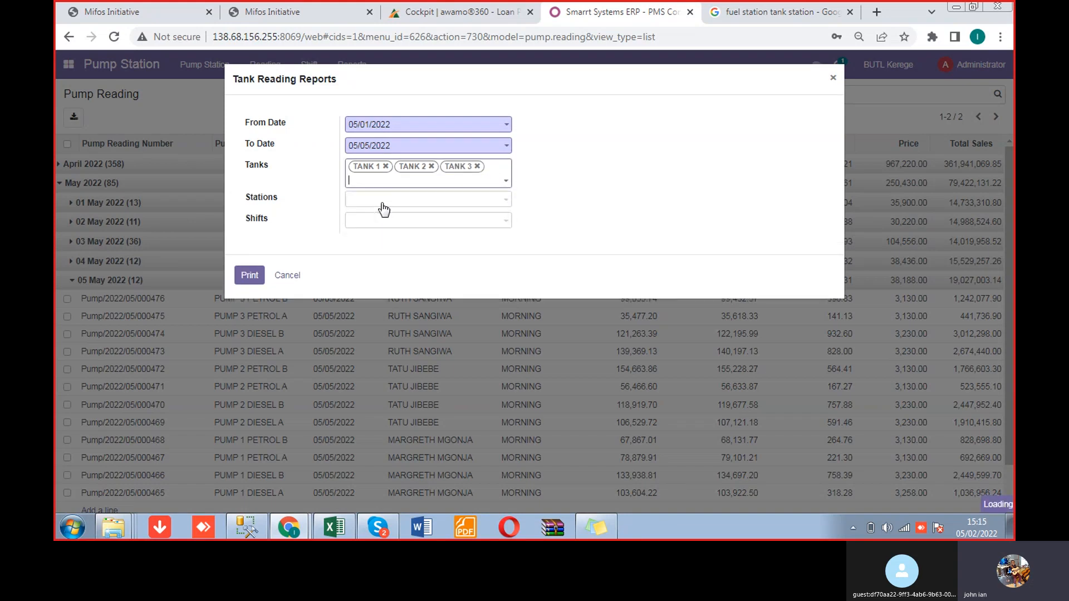
click(251, 277)
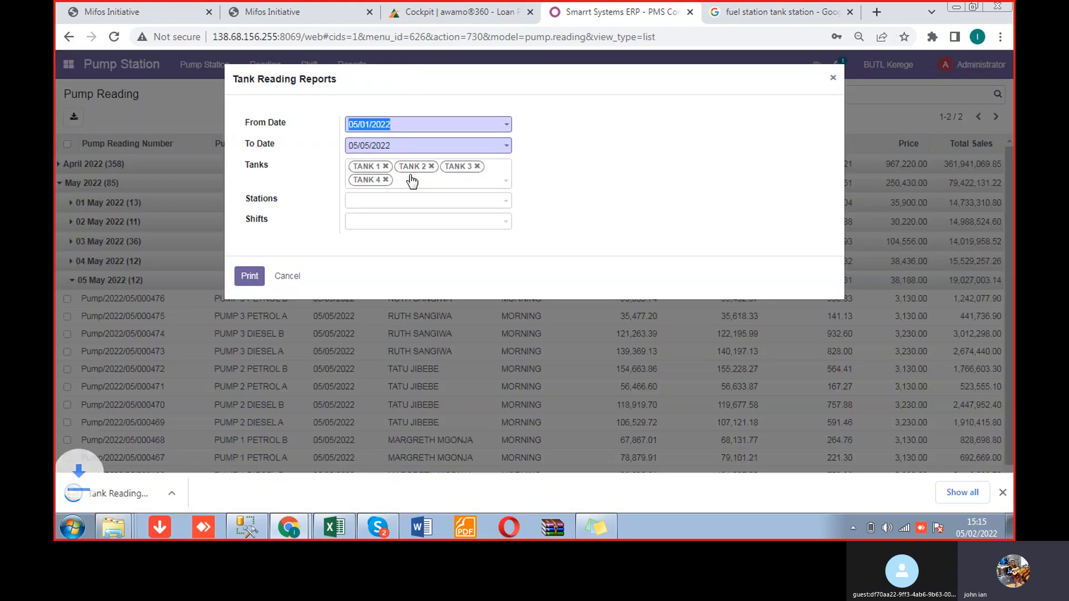
click(125, 496)
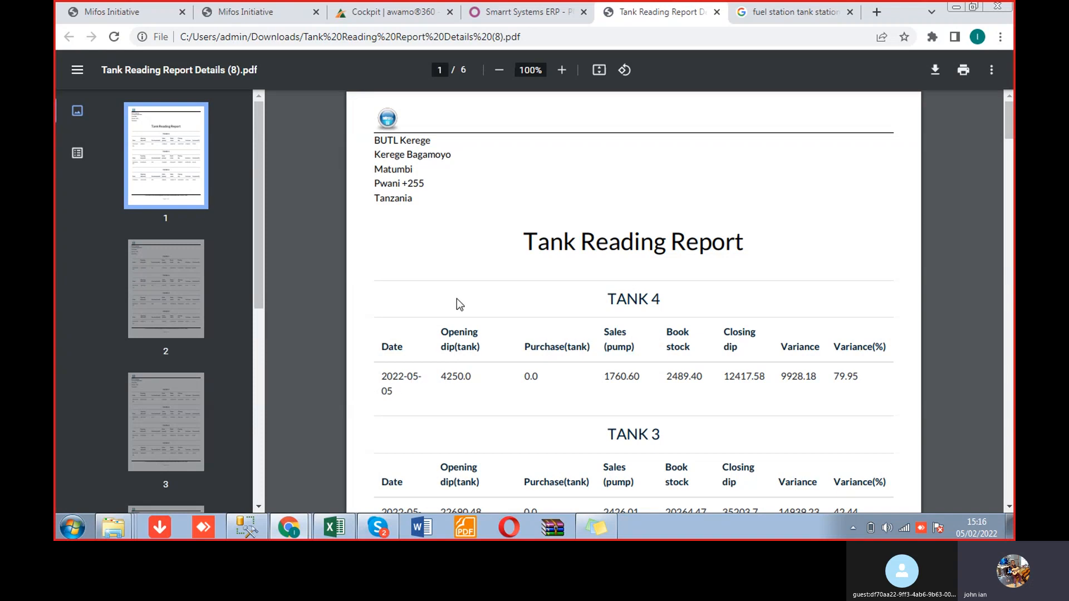
Step: Examine TANK 4's 2022-05-05 row in the report, from opening dip, purchase and pump sales to book stock, closing dip and variance
double_click(451, 377)
click(536, 378)
drag(641, 378, 601, 380)
double_click(680, 377)
double_click(455, 377)
click(533, 377)
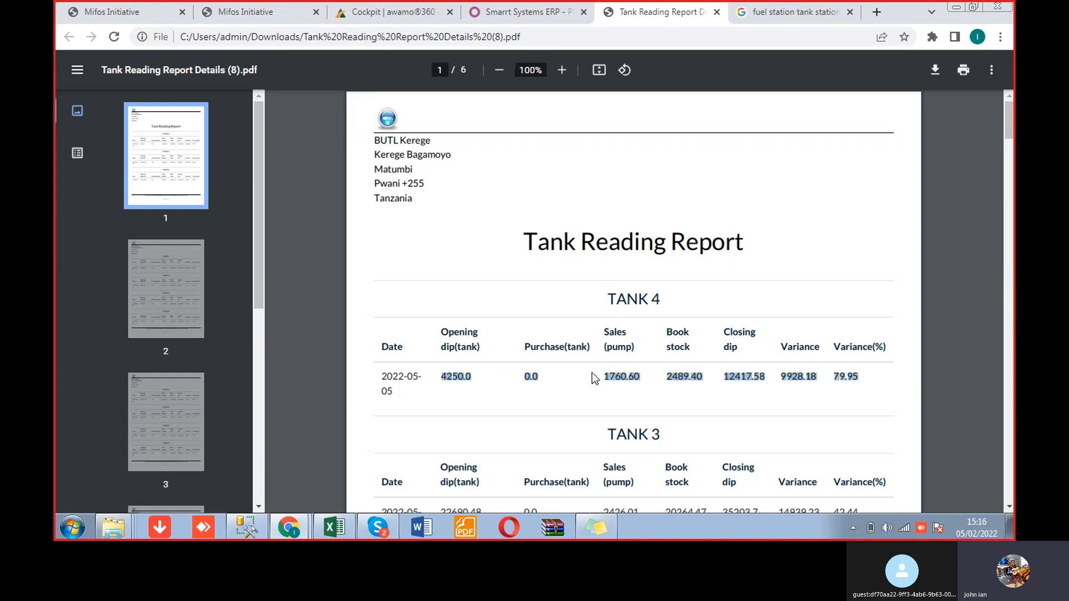
double_click(616, 377)
drag(673, 377, 691, 377)
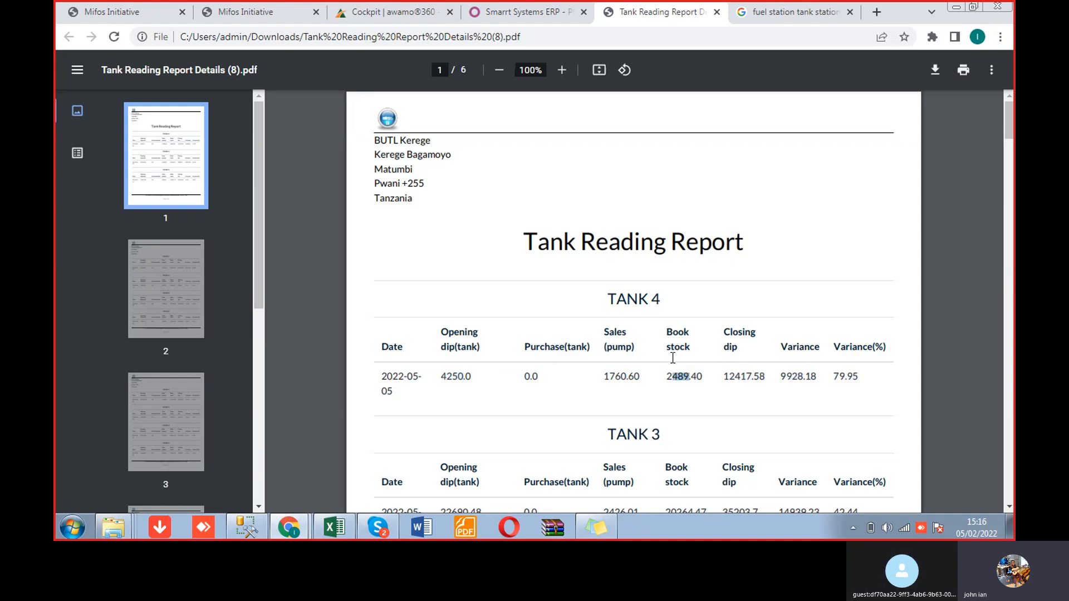
drag(724, 377, 817, 375)
drag(858, 375, 804, 375)
Step: Examine TANK 2's 2022-05-05 row in the report, comparing its book stock with the closing dip and checking the variance
drag(1011, 119, 1010, 138)
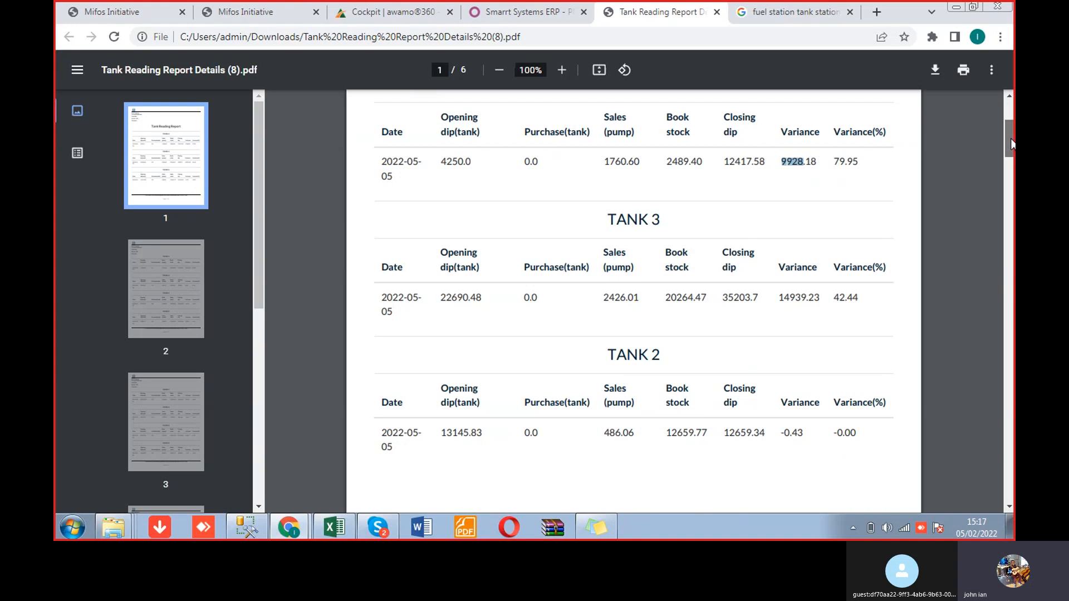
drag(1013, 144, 1012, 158)
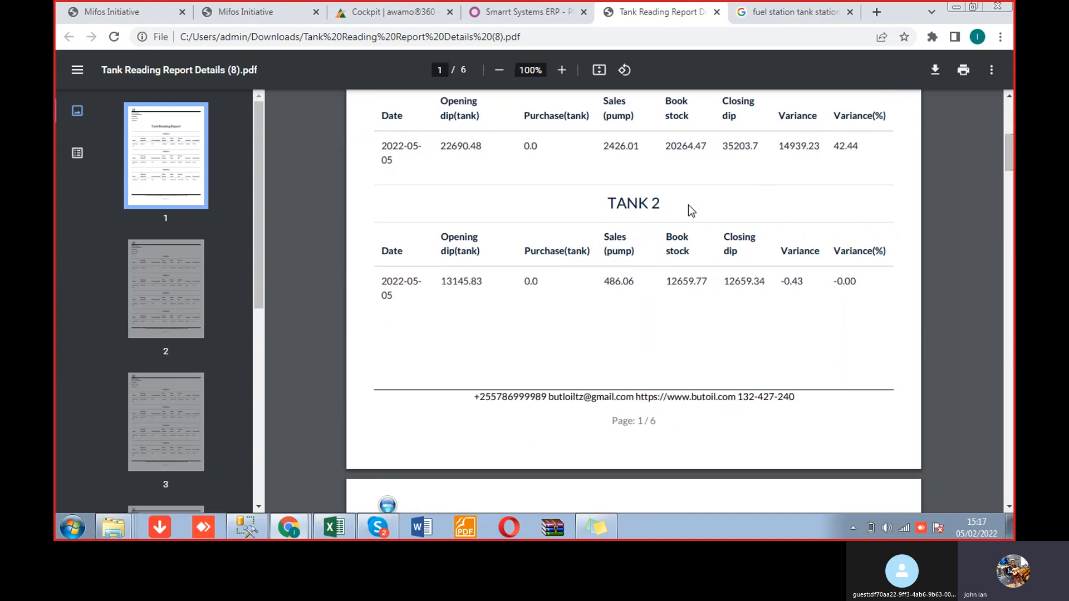
double_click(467, 284)
click(538, 281)
double_click(612, 282)
double_click(680, 283)
drag(707, 282, 672, 278)
click(612, 282)
double_click(704, 282)
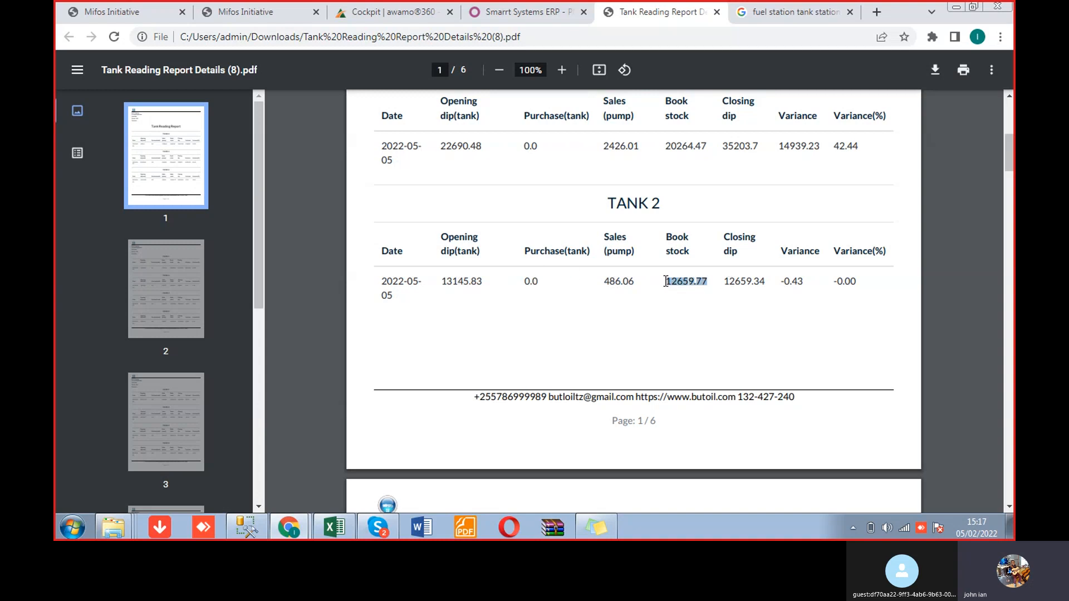
double_click(734, 282)
drag(765, 283, 740, 282)
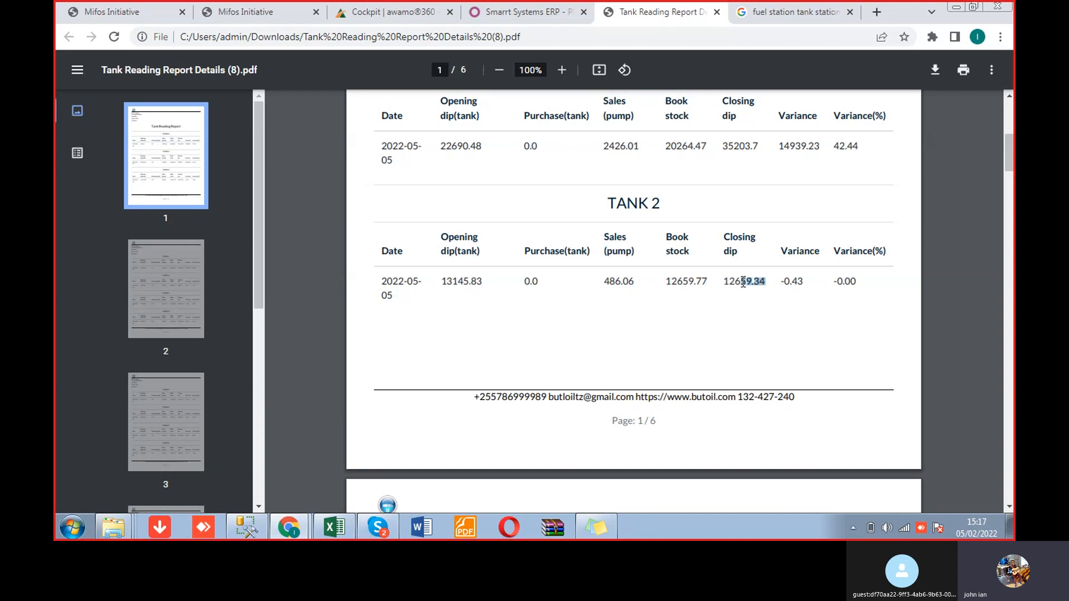
double_click(682, 281)
click(789, 281)
drag(862, 281, 387, 289)
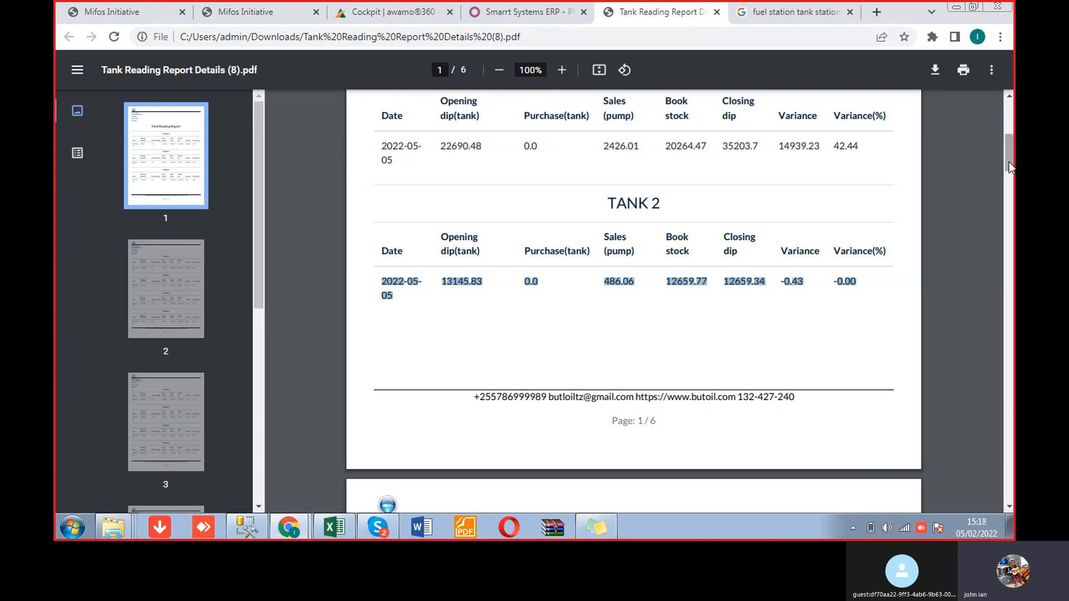
Step: Skim the following pages of the tank reading report, close it with its report dialog, and check which other reports are available
drag(1009, 162, 996, 257)
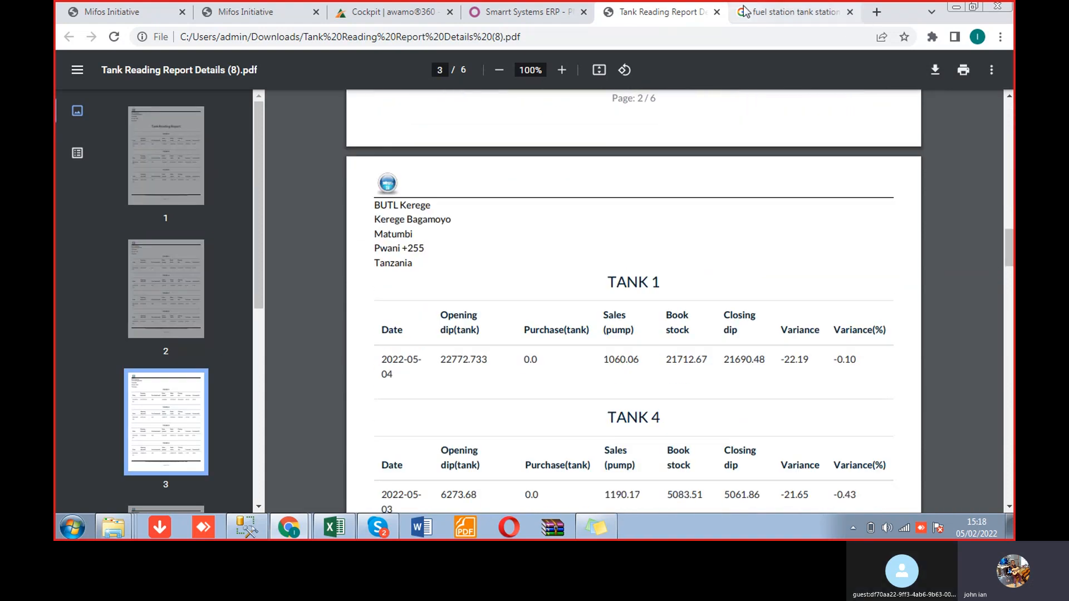
click(717, 11)
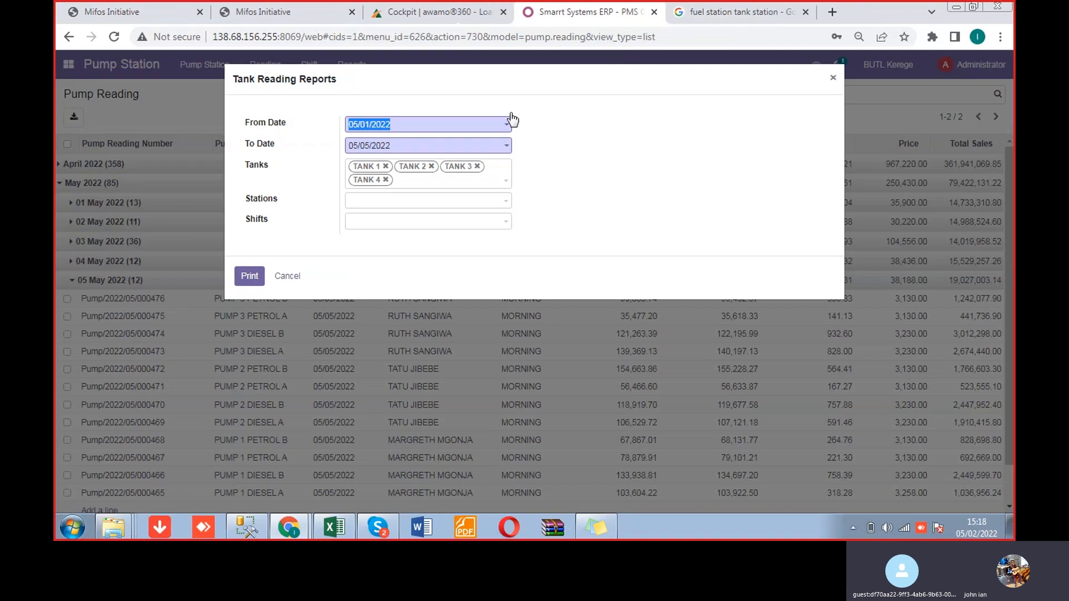
click(833, 77)
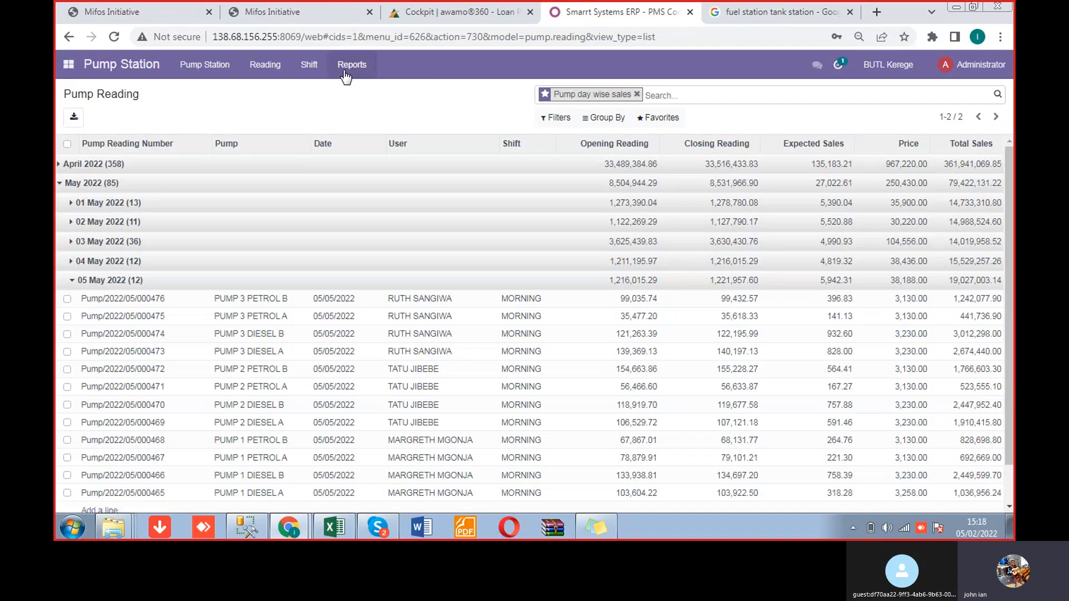
click(352, 66)
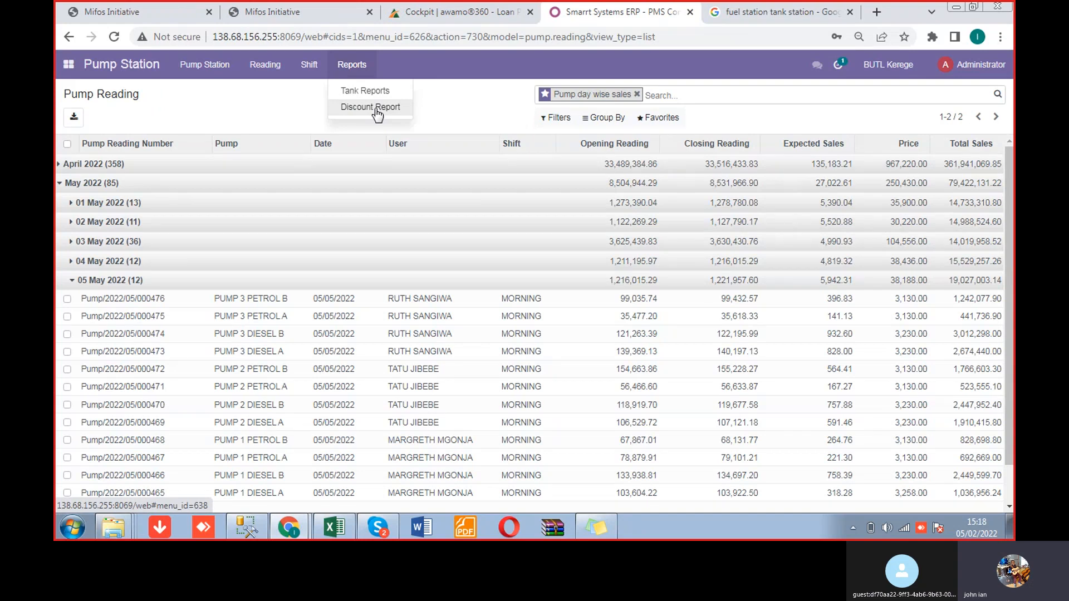
click(249, 109)
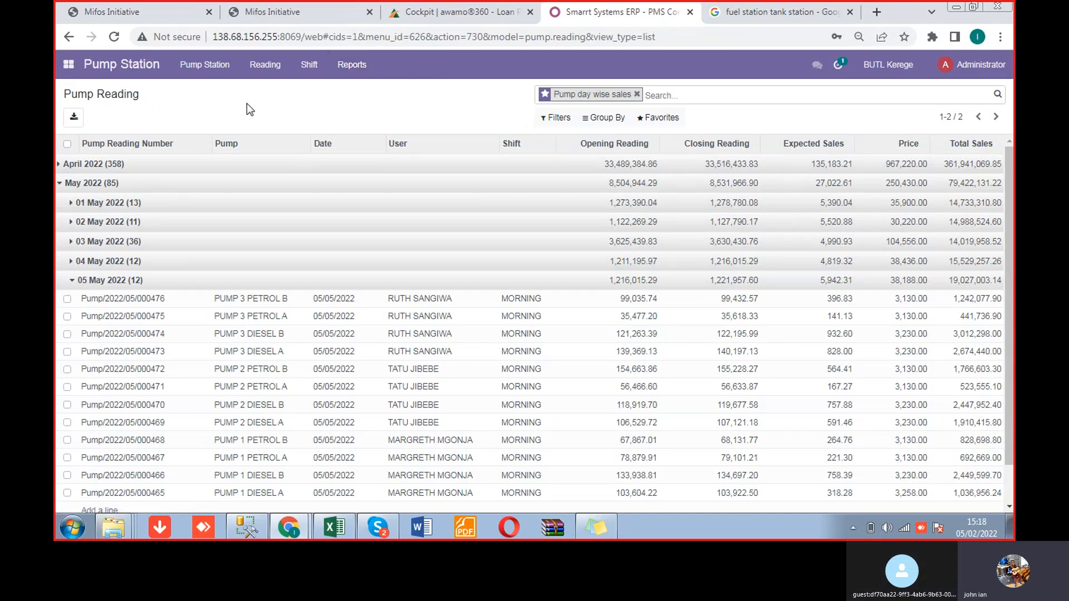
Step: Open the Accounting dashboard, switch its invoice summary to This Year, examine this year's total income and reload the dashboard
click(68, 64)
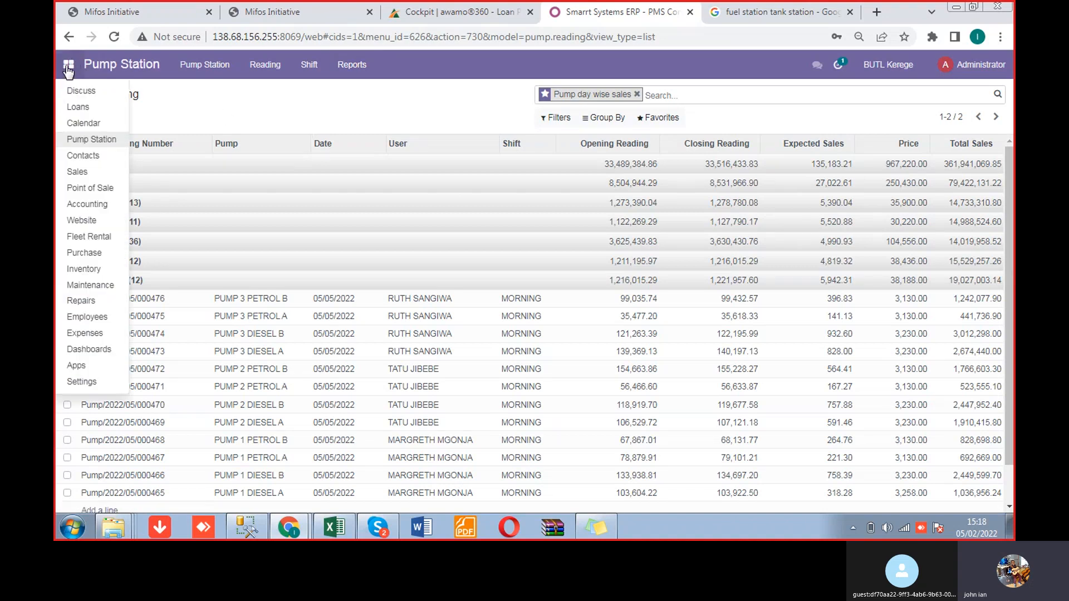
click(87, 207)
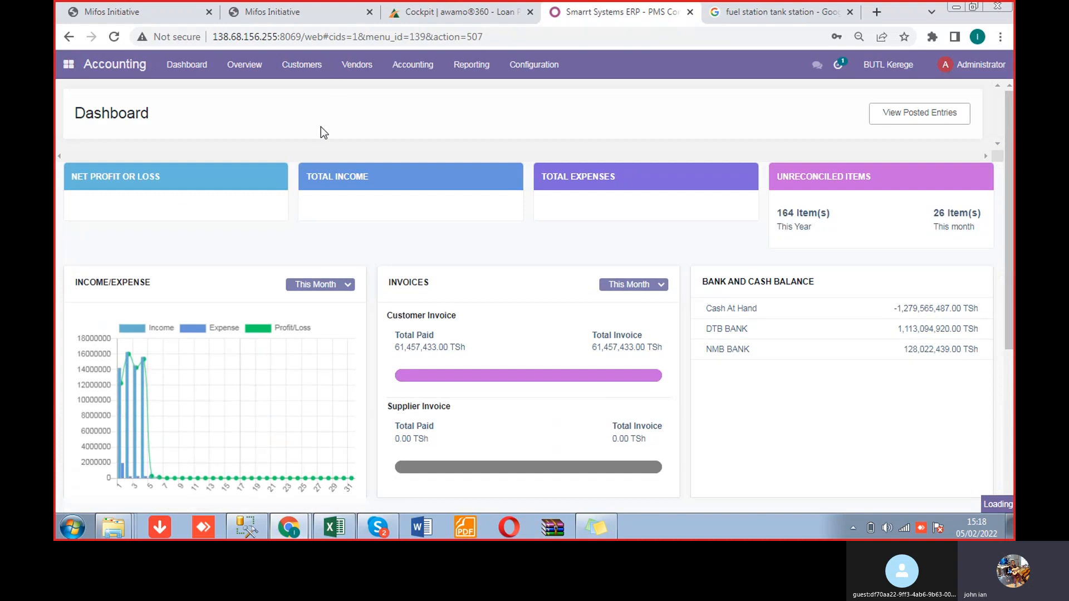
drag(1010, 120, 1004, 95)
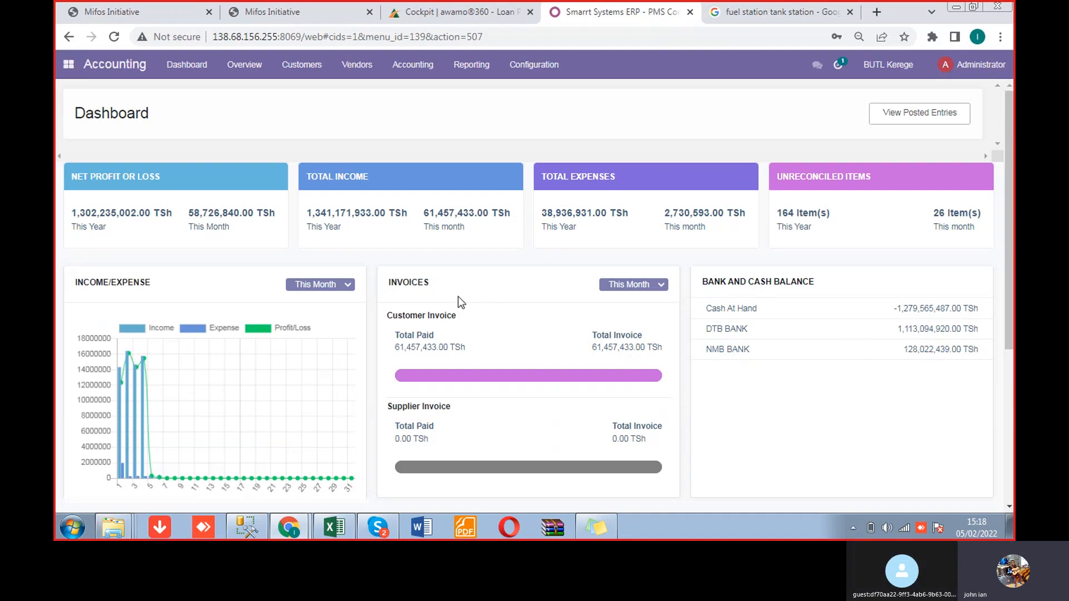
click(650, 285)
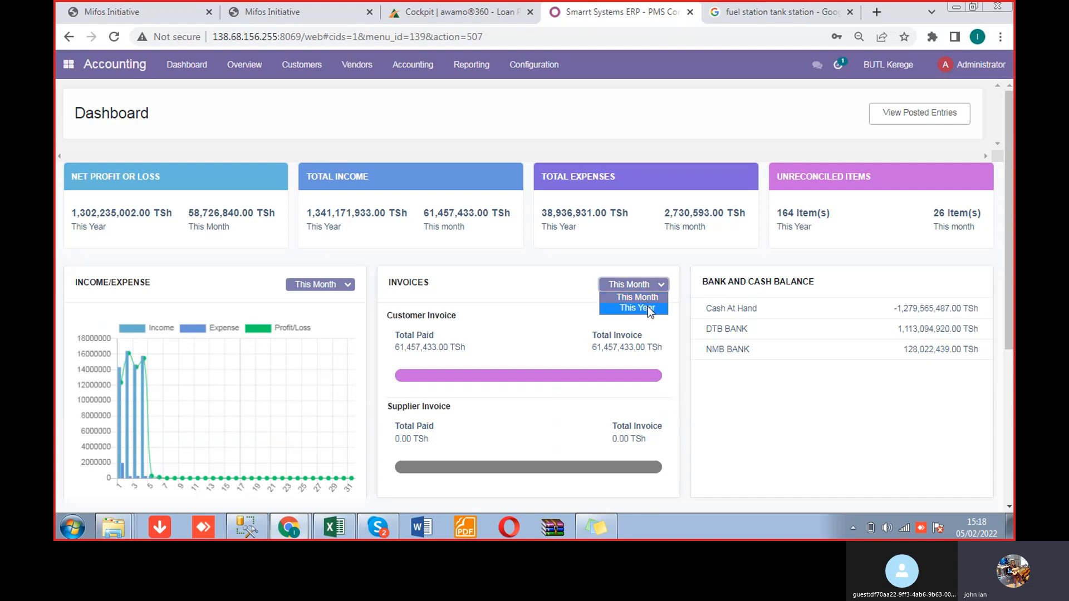
click(649, 309)
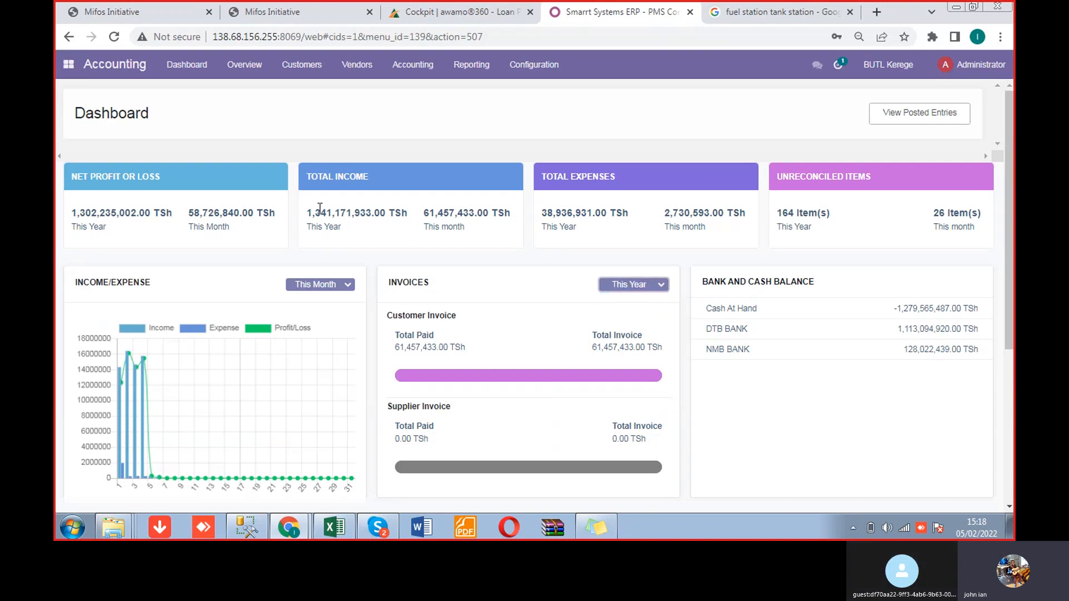
double_click(343, 212)
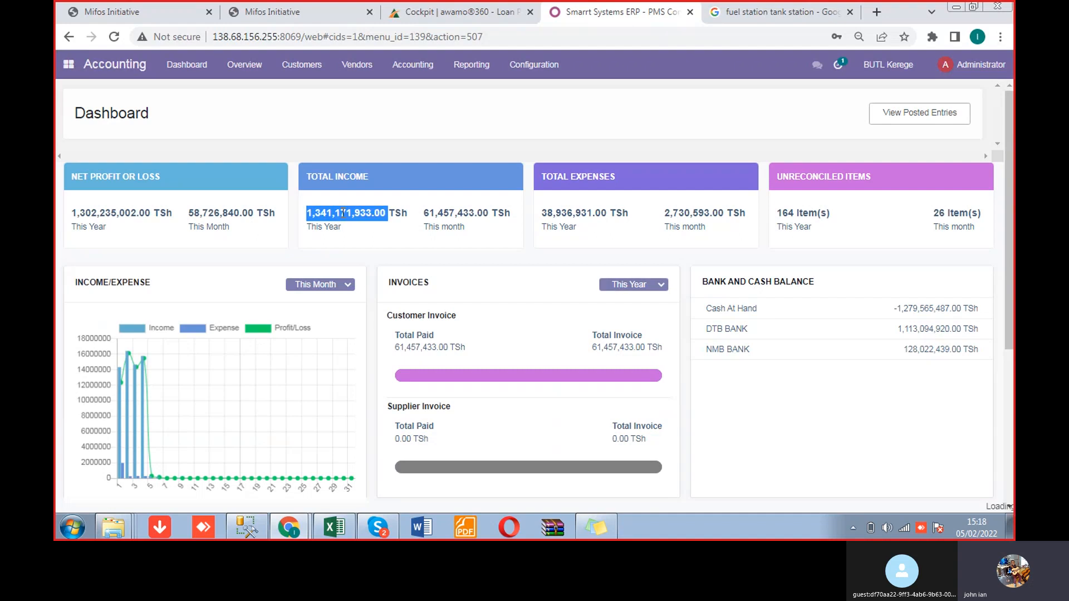
click(189, 66)
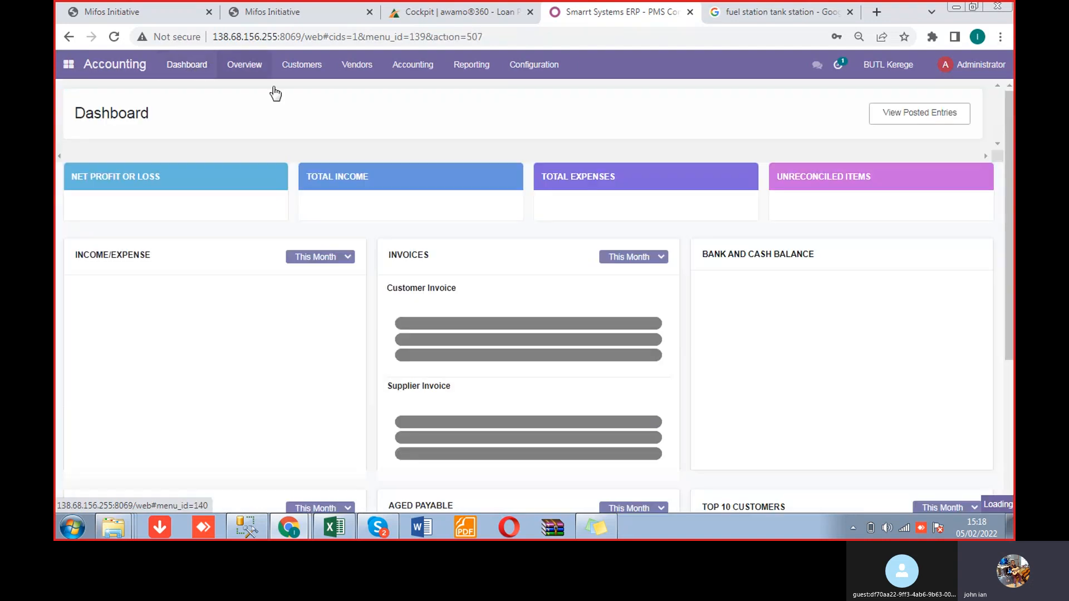
Step: Open the company customer Bh chamwino for editing and examine its Discount Per Liter field
click(301, 69)
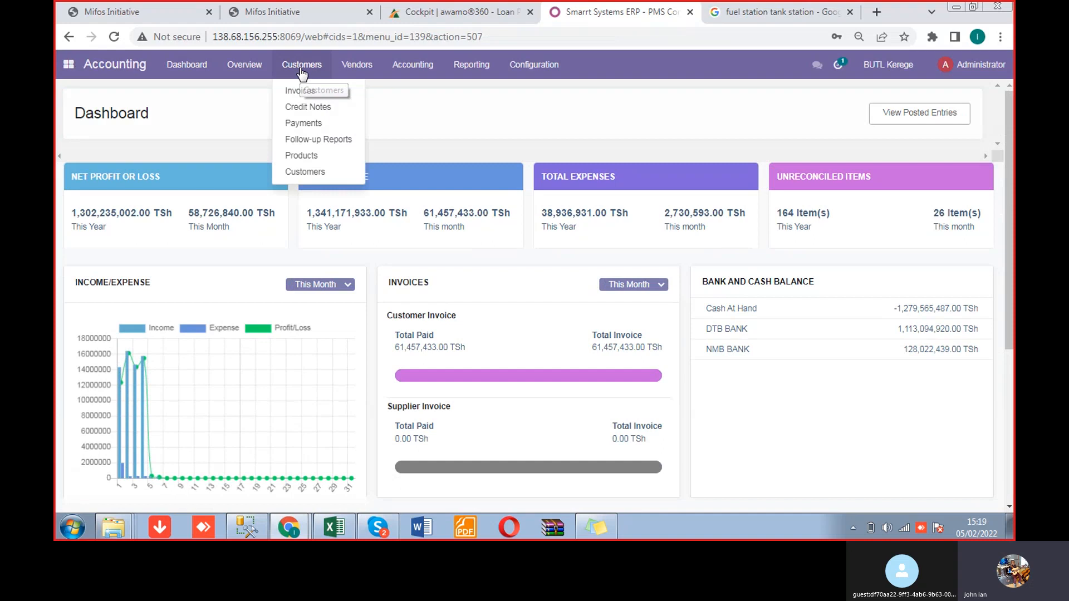
click(306, 172)
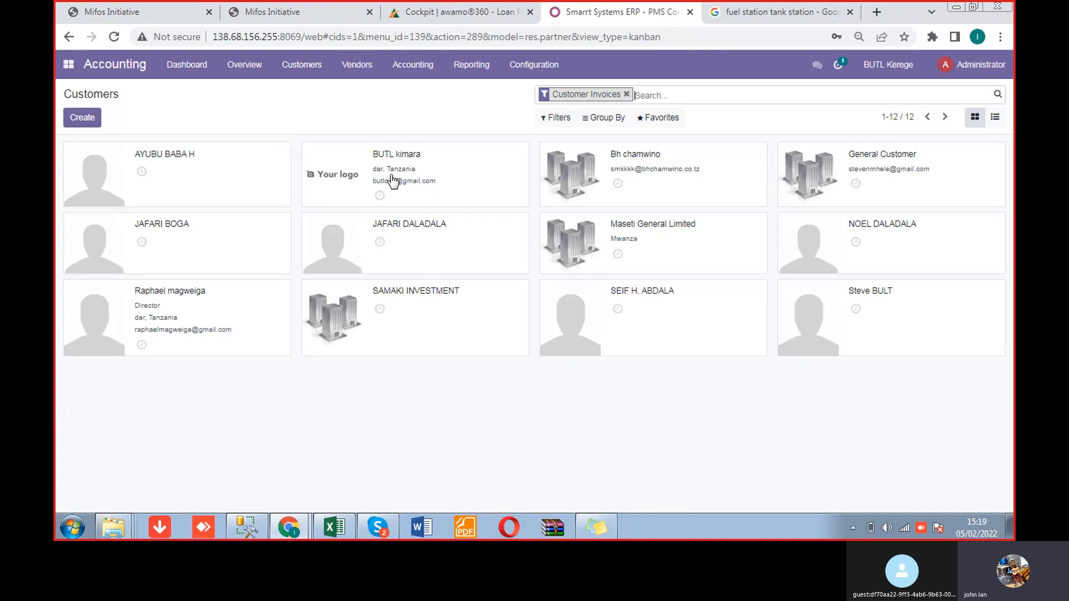
click(635, 166)
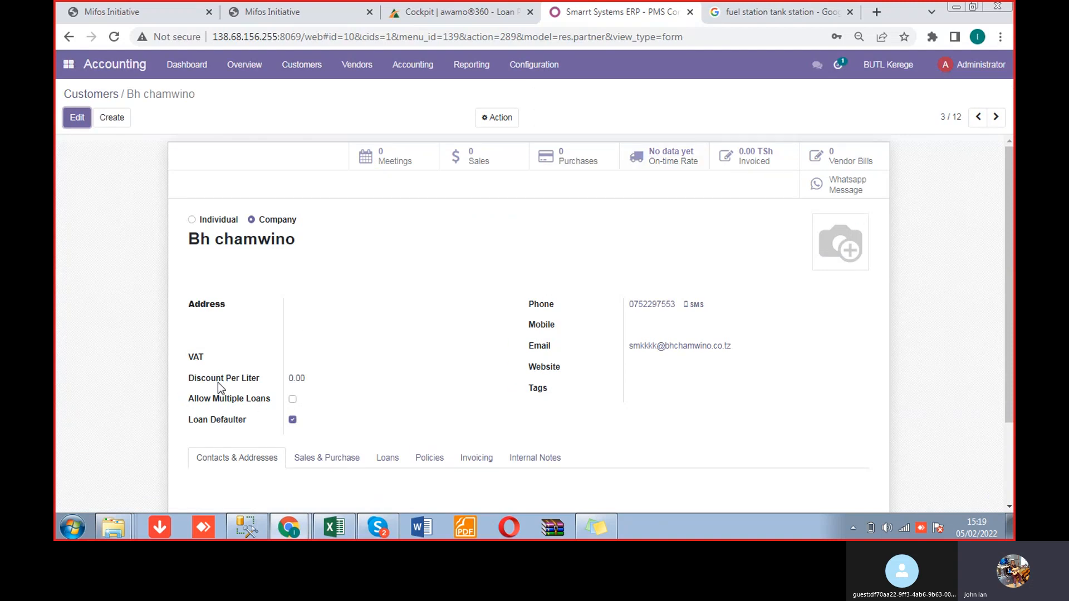
click(78, 125)
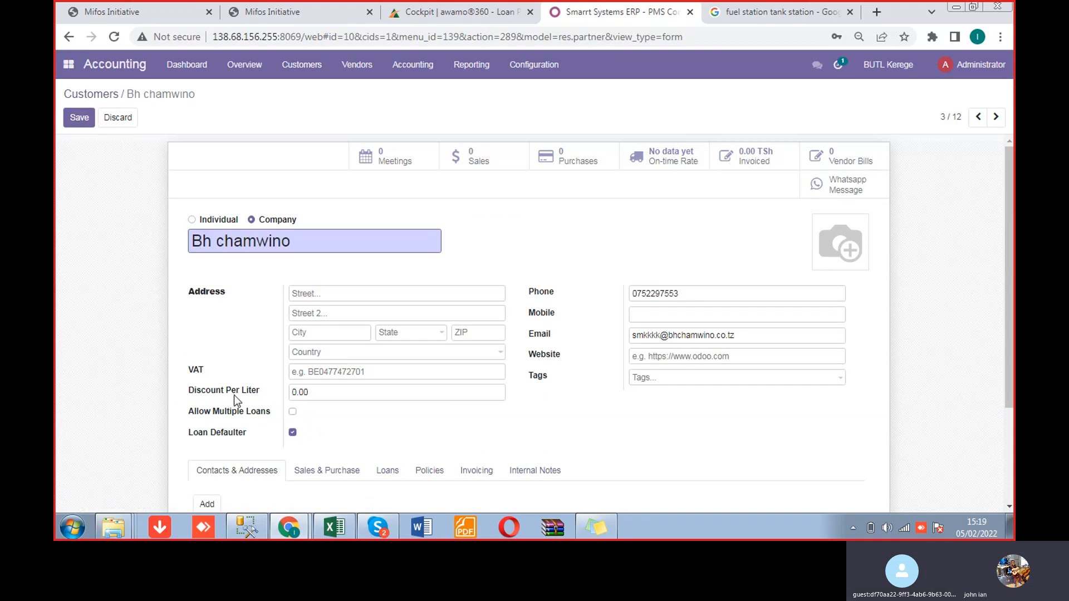
double_click(310, 393)
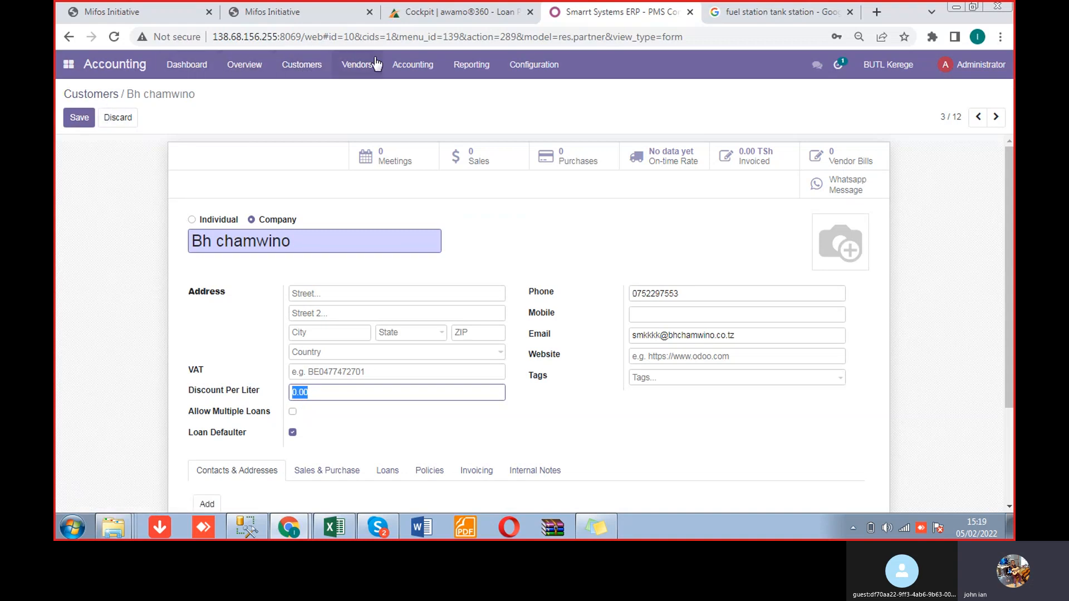
Step: Start a new customer invoice from the invoice list and assign the second suggested customer to it
click(411, 68)
mouse_move(303, 74)
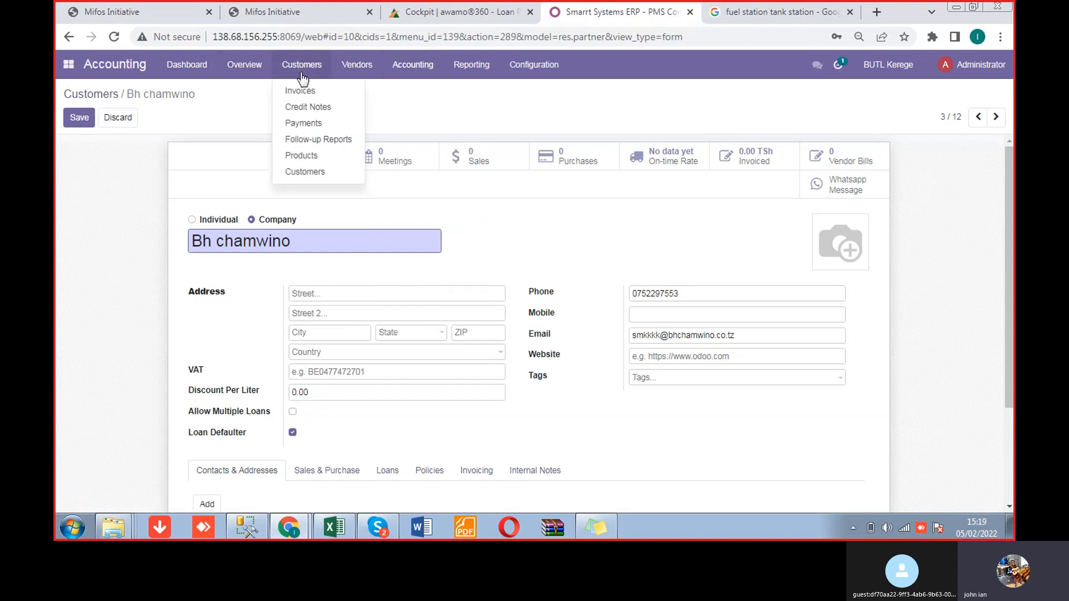
click(305, 92)
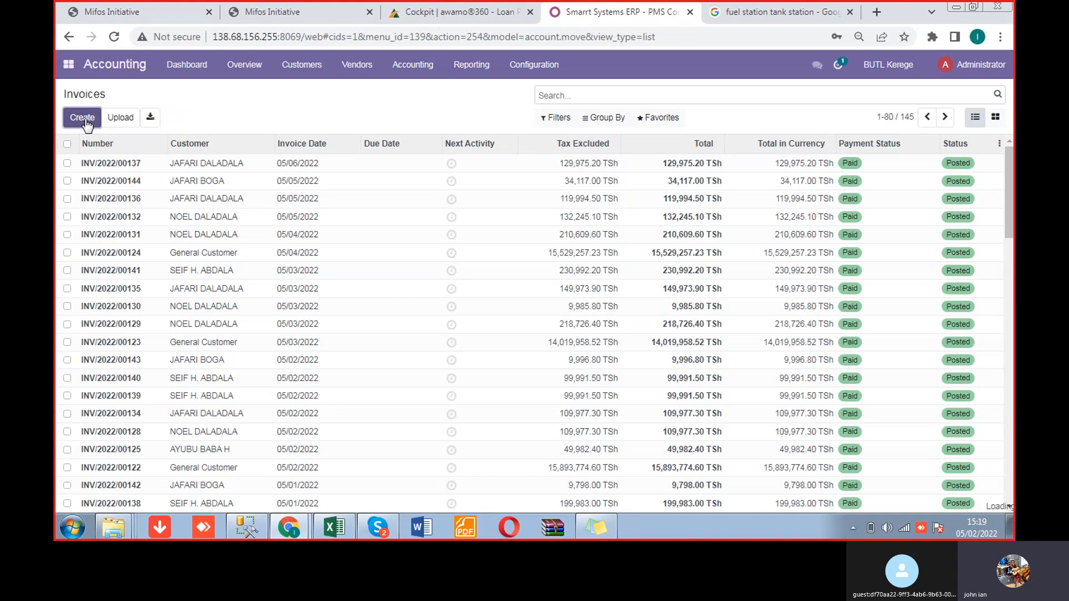
click(85, 119)
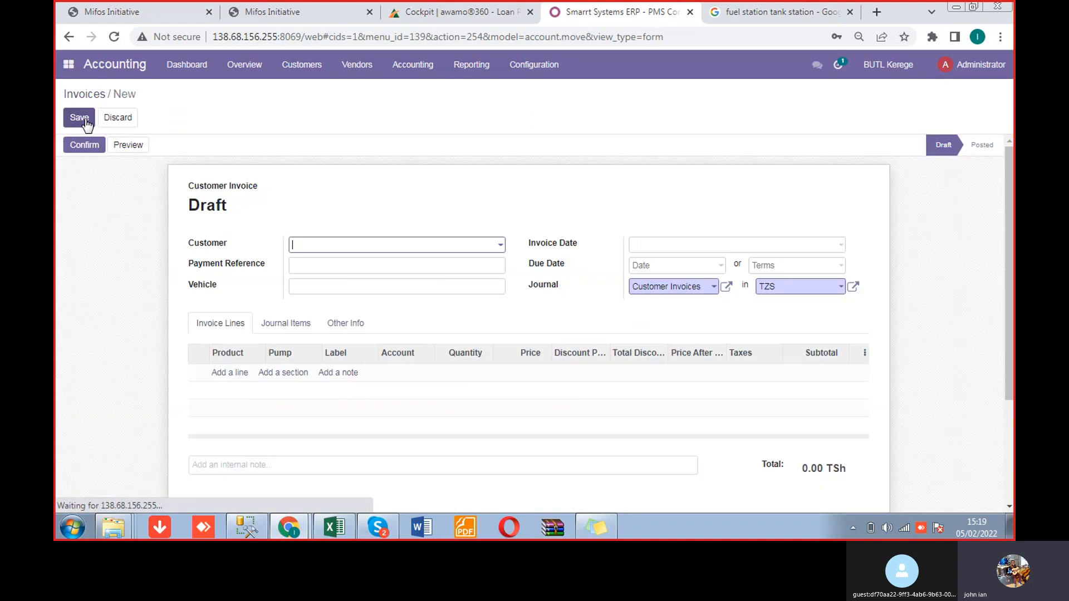
click(406, 248)
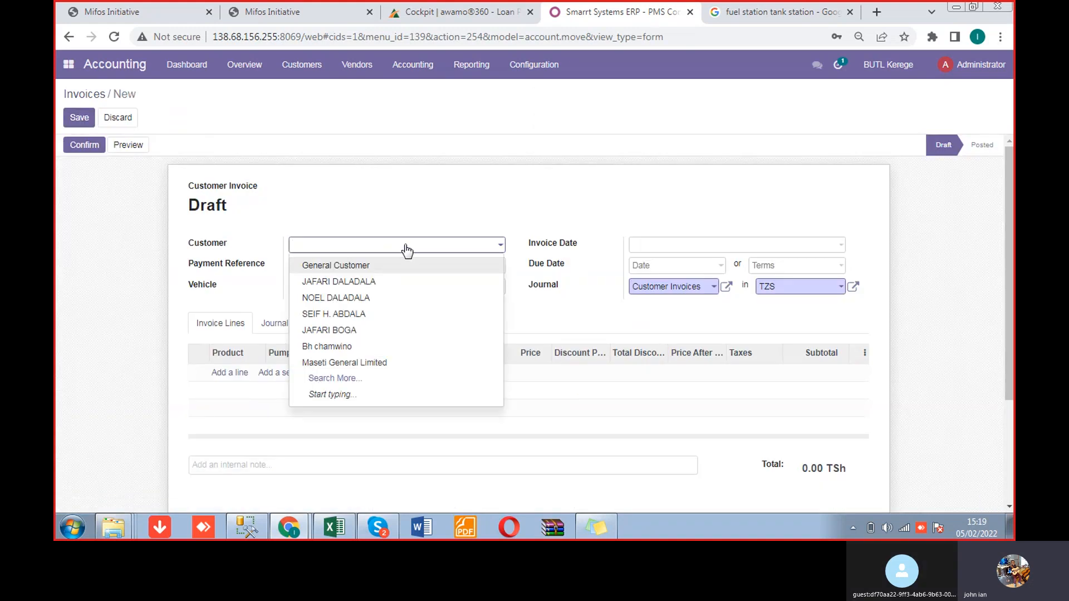
click(347, 286)
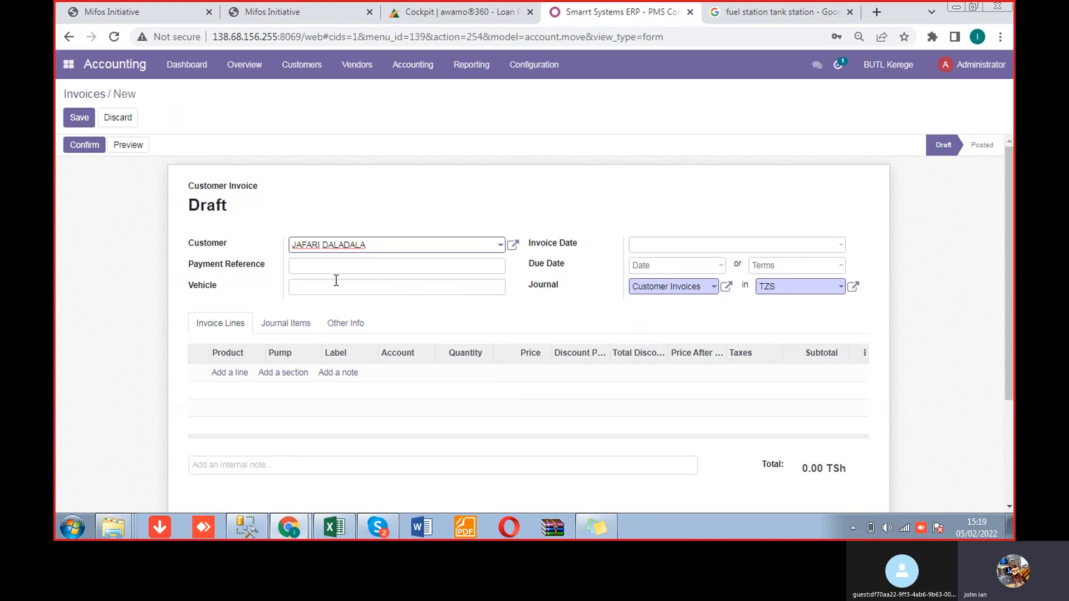
click(701, 249)
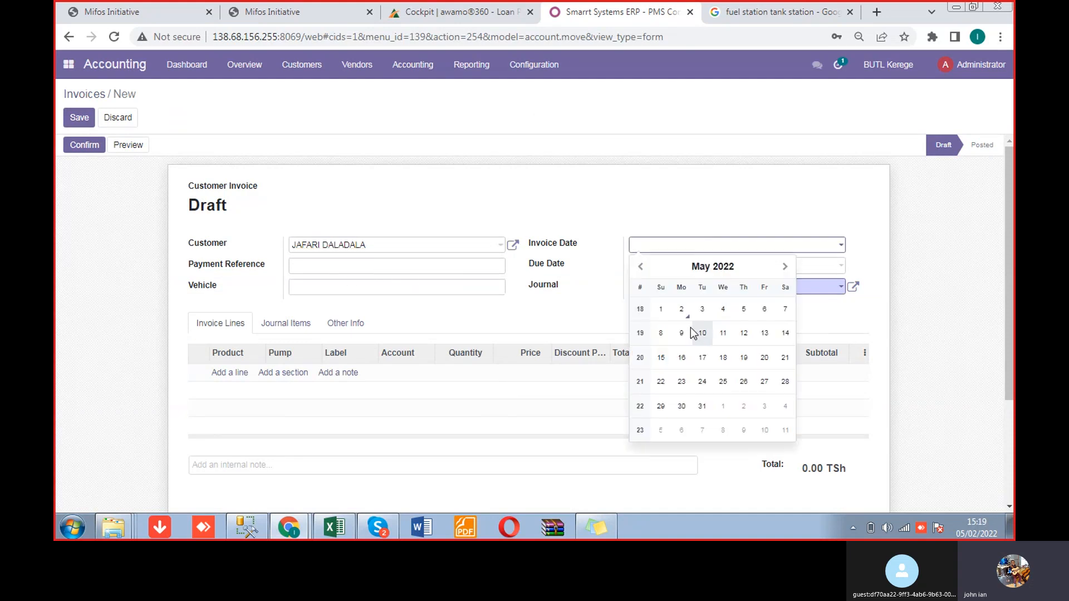
click(681, 309)
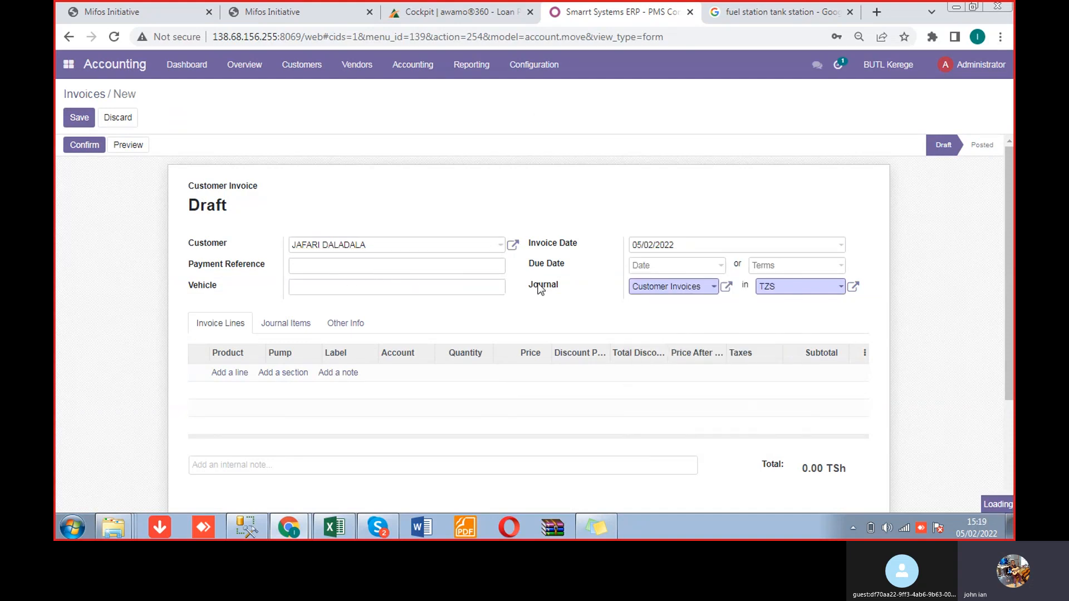
click(330, 284)
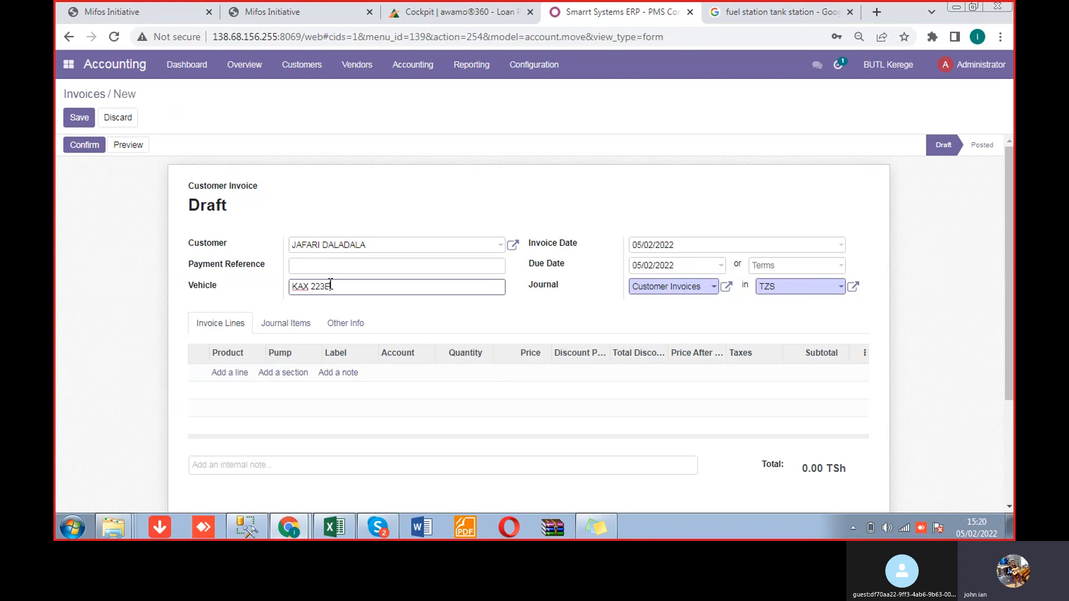
Step: Add a DIESEL line to the invoice with a quantity of 30 and a discount per liter of 35
click(224, 375)
text(DIES)
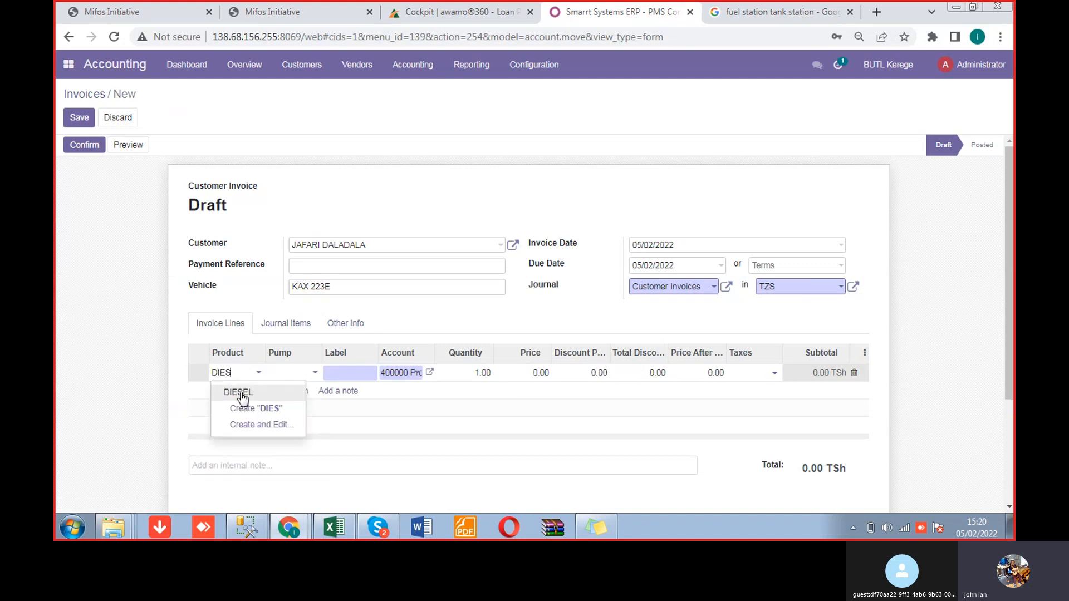
click(480, 369)
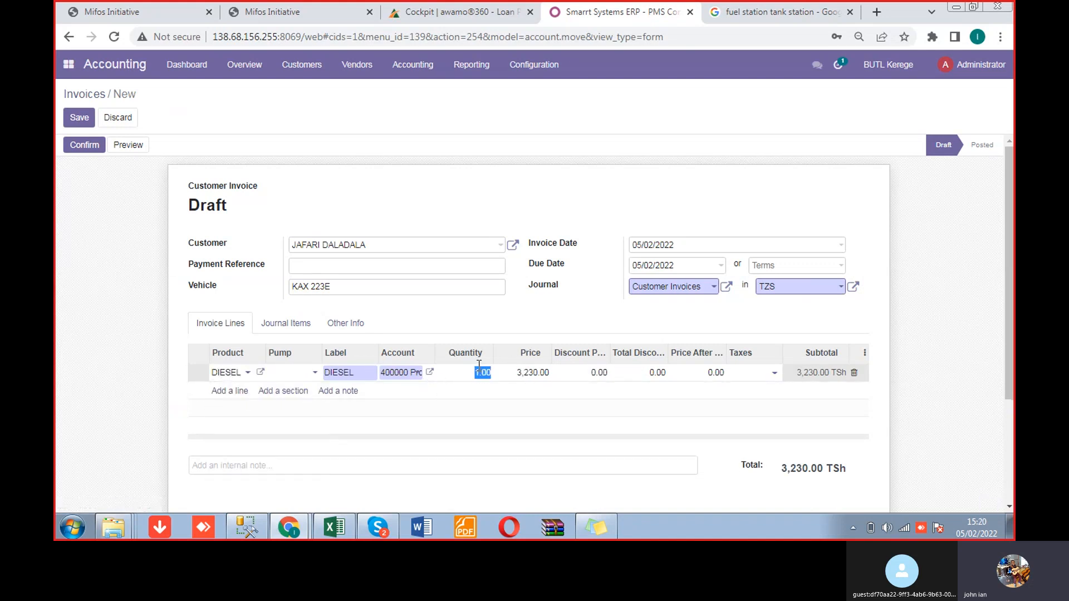
text(30)
key(Tab)
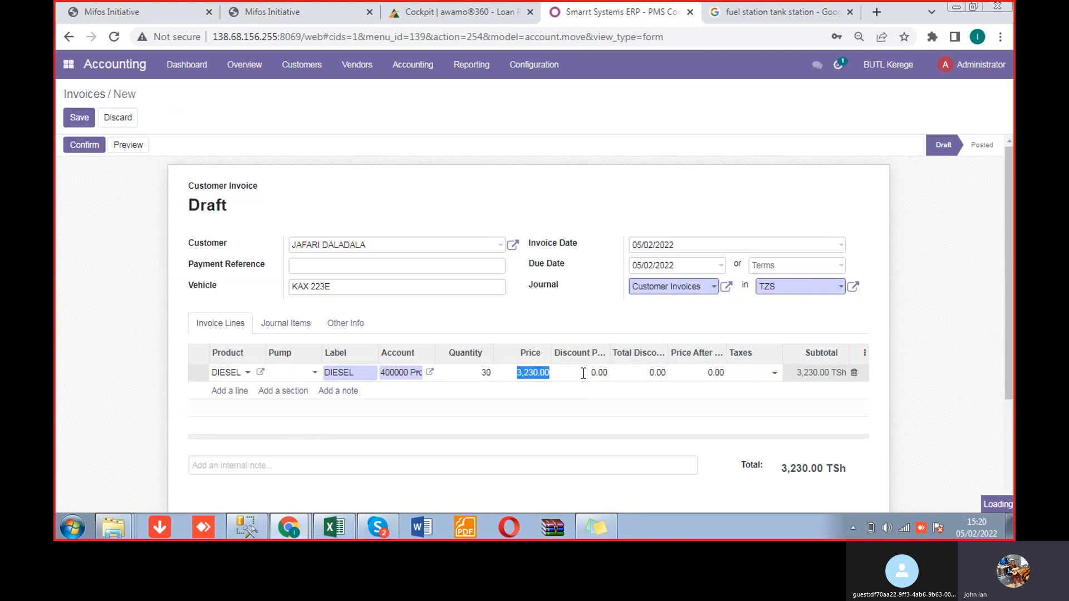
key(Tab)
text(3)
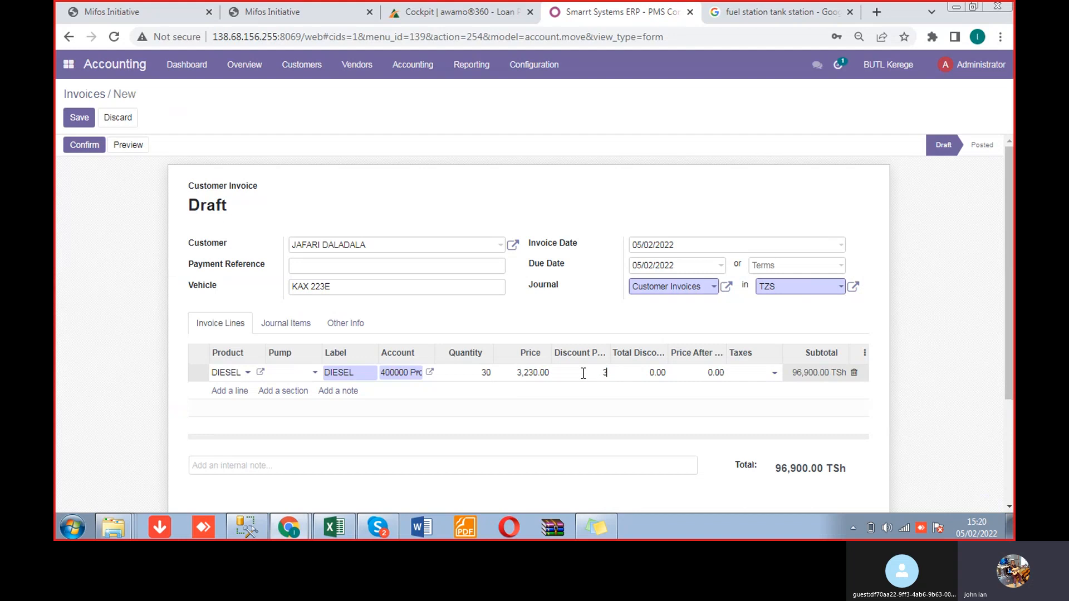
key(Tab)
click(620, 380)
Step: Examine the draft invoice's journal items, including the discount entries, and return to its invoice lines
click(292, 325)
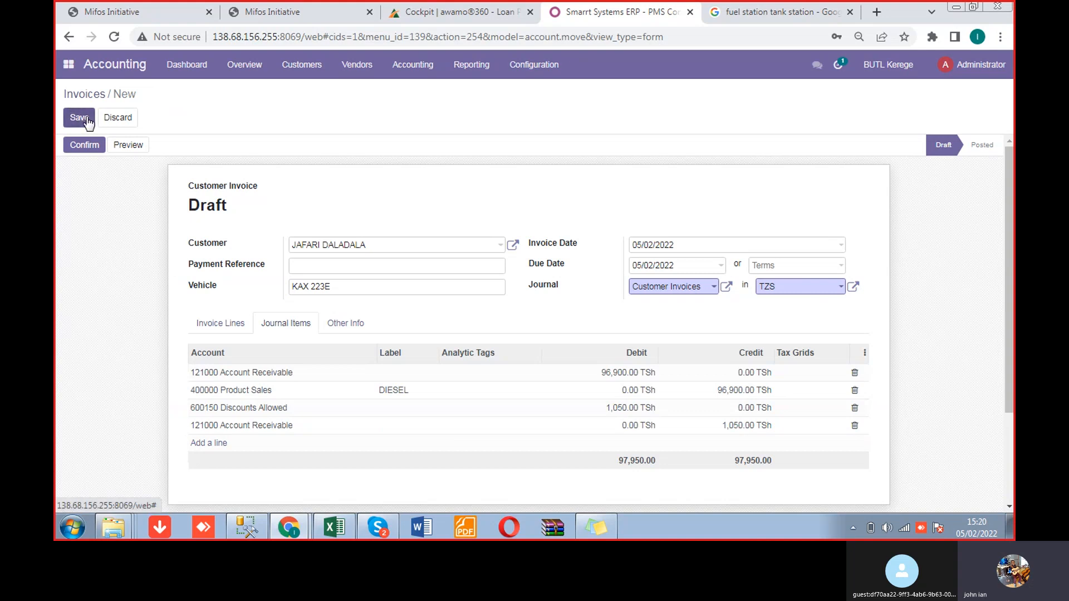
click(223, 325)
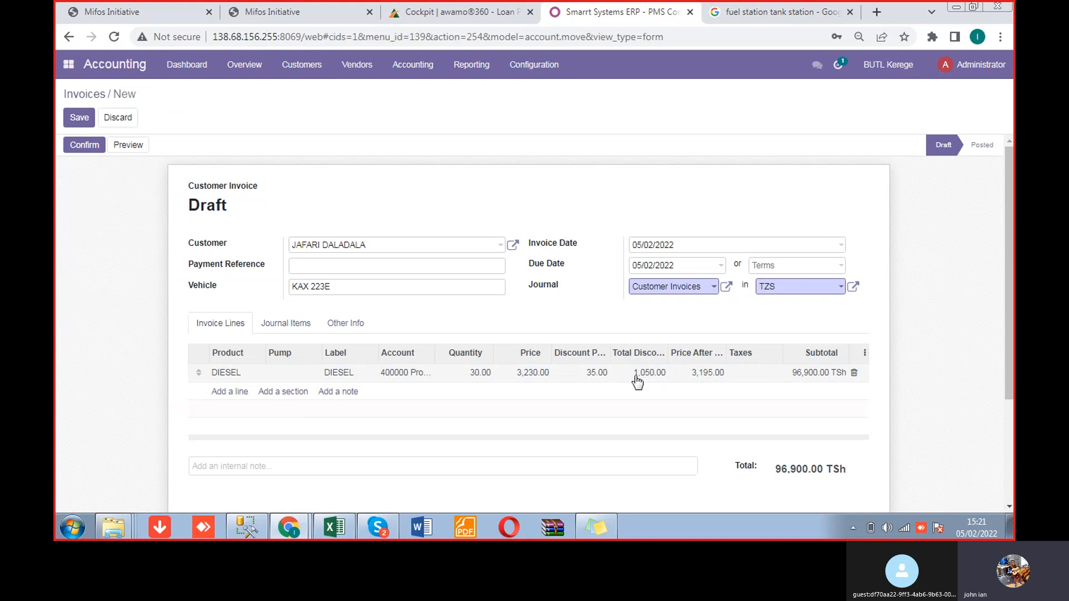
Step: Clear the discount per liter, total discount and price after discount on the diesel line, and save and post the invoice
click(591, 379)
key(BackSpace)
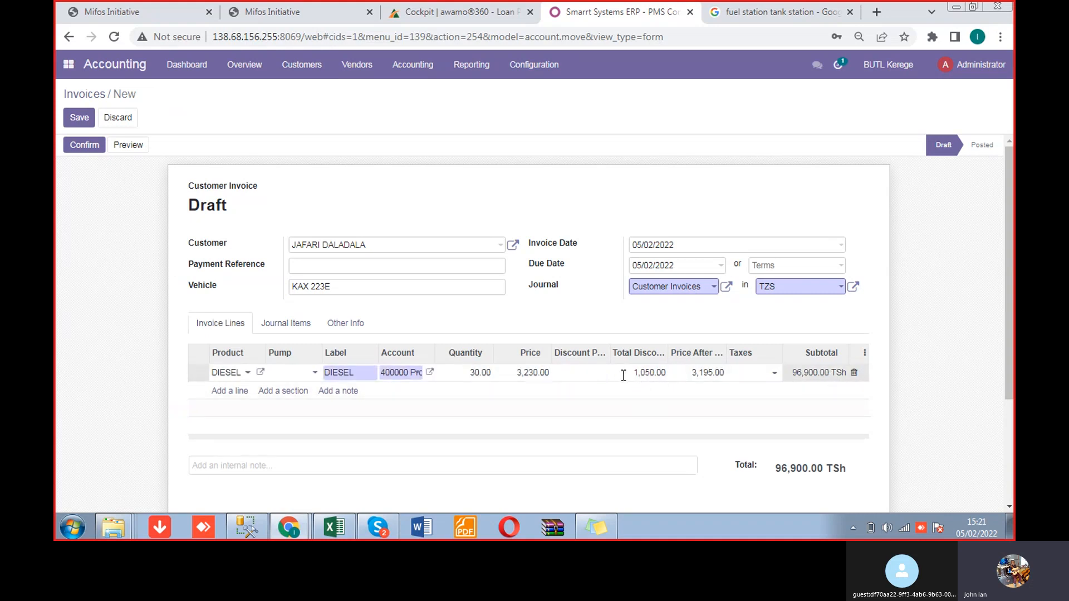
click(649, 372)
key(BackSpace)
click(516, 375)
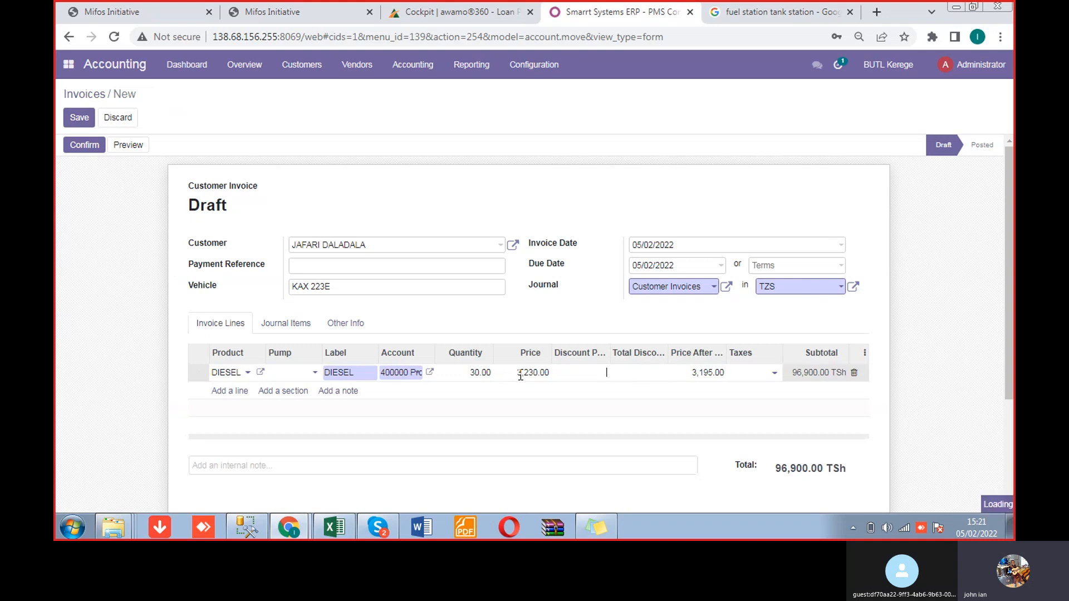
click(690, 374)
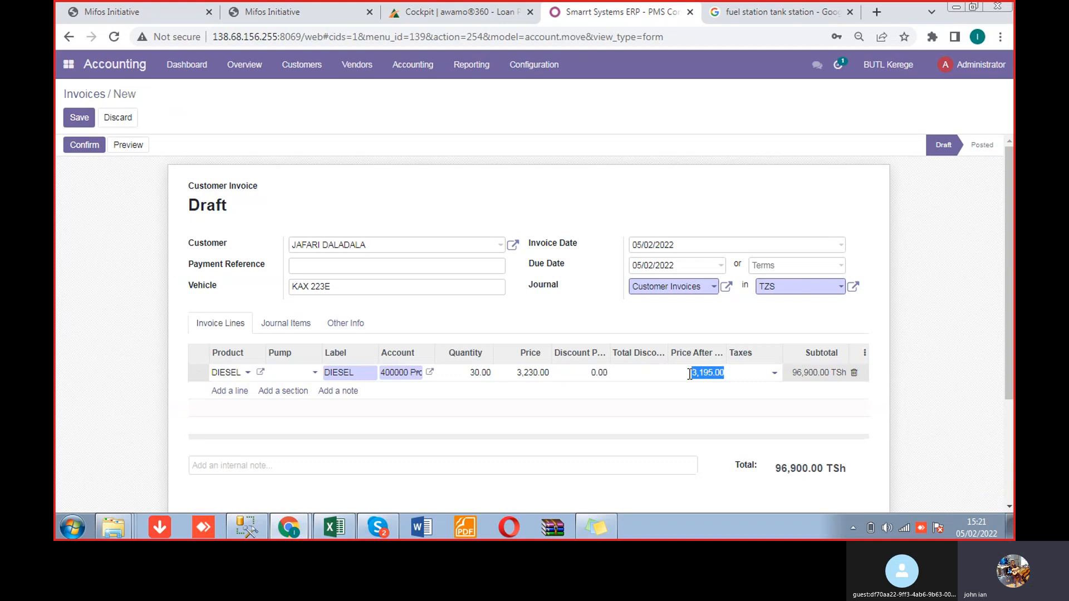
key(BackSpace)
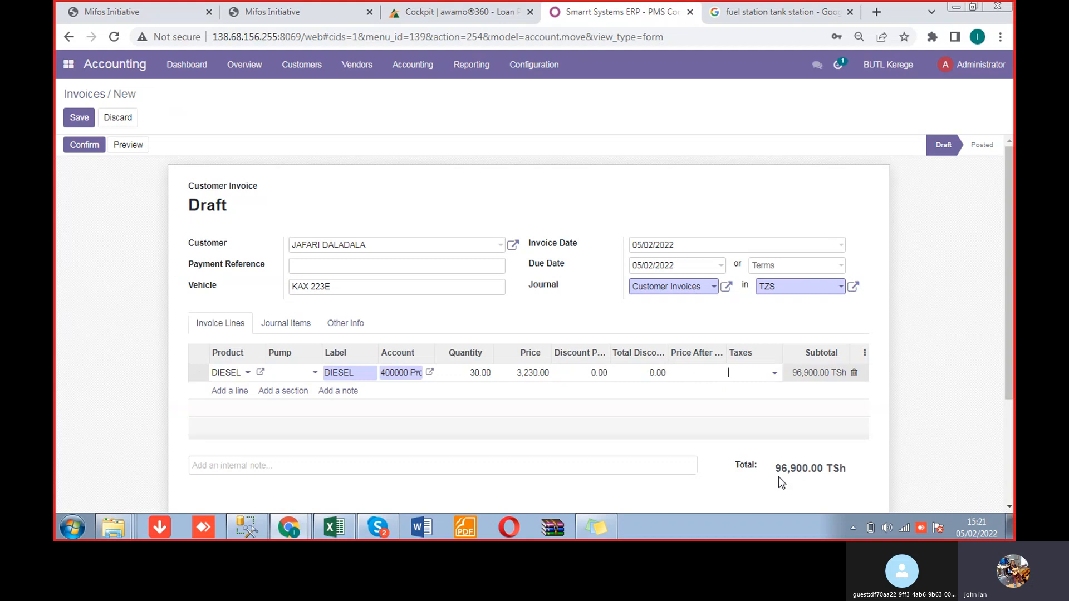
click(794, 479)
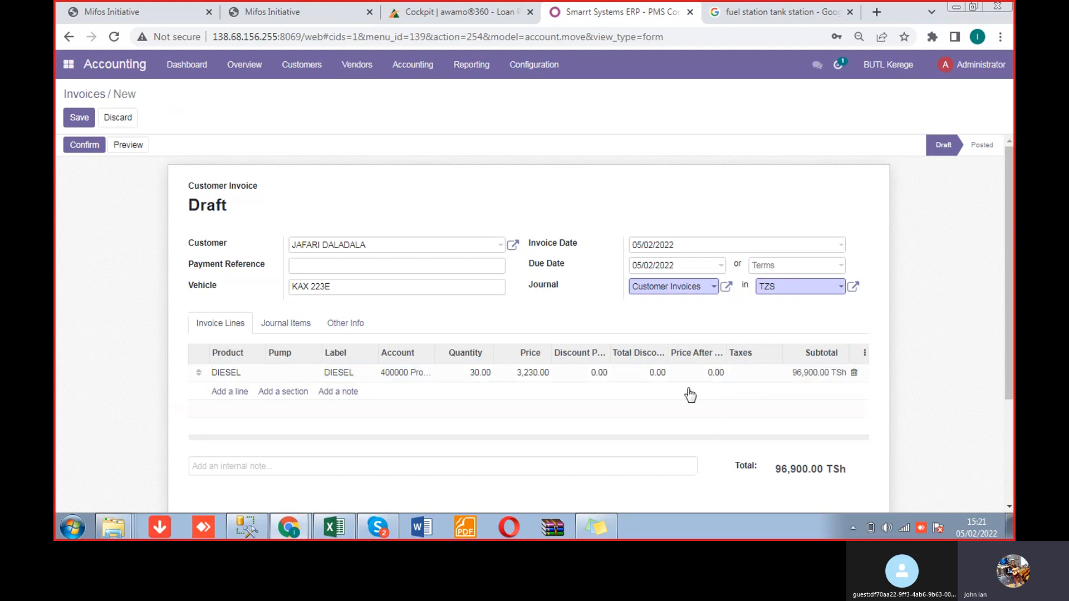
click(80, 123)
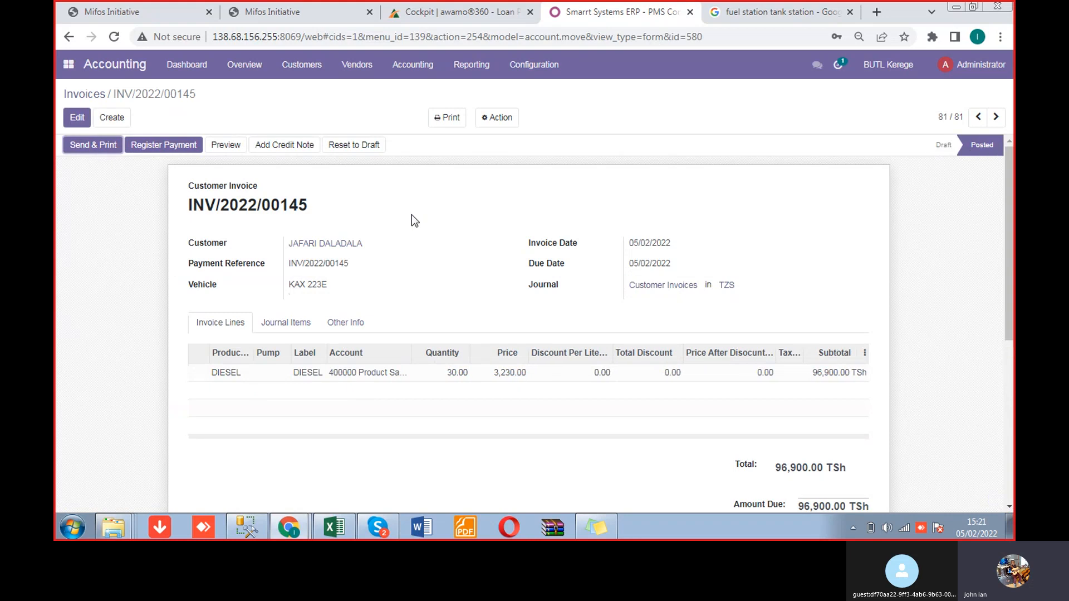
Step: Examine the posted invoice's diesel line details, close them and check which further actions the invoice offers
click(273, 377)
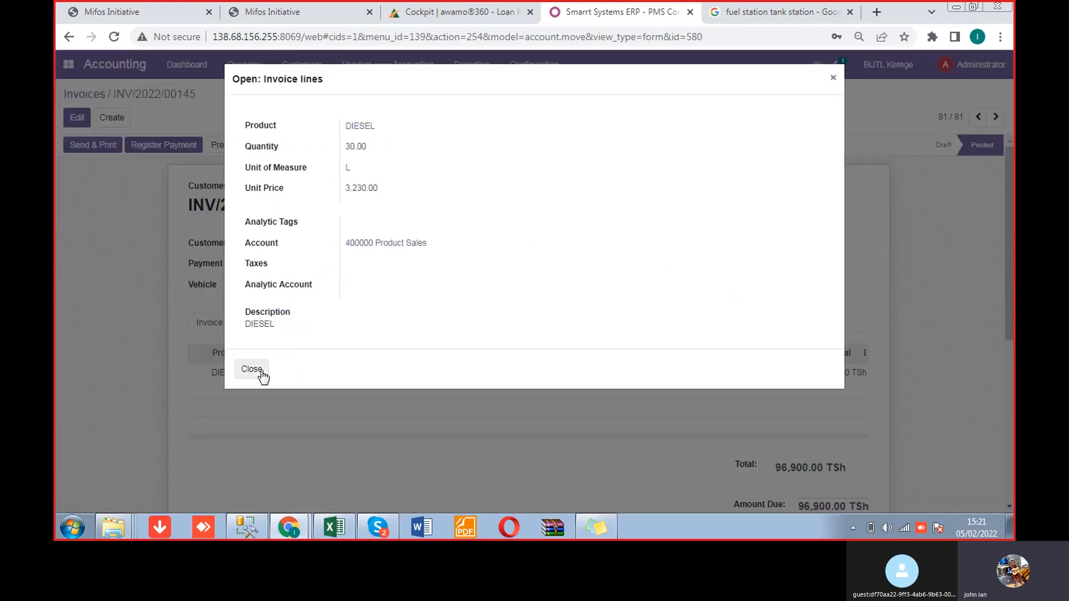
click(252, 370)
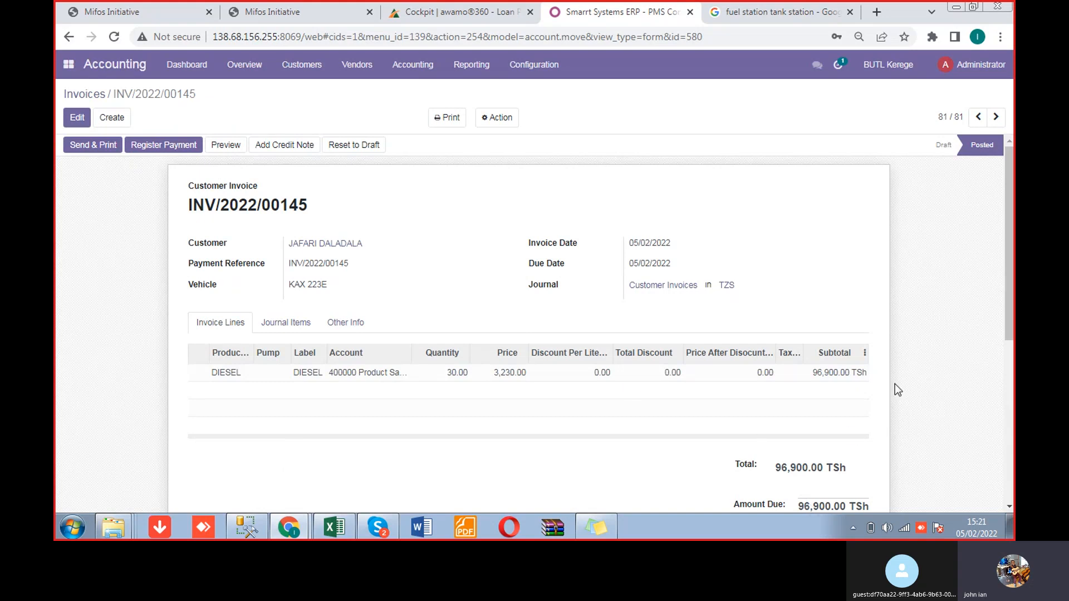
mouse_move(1010, 260)
mouse_down()
mouse_move(1001, 349)
mouse_move(996, 259)
mouse_up()
click(485, 126)
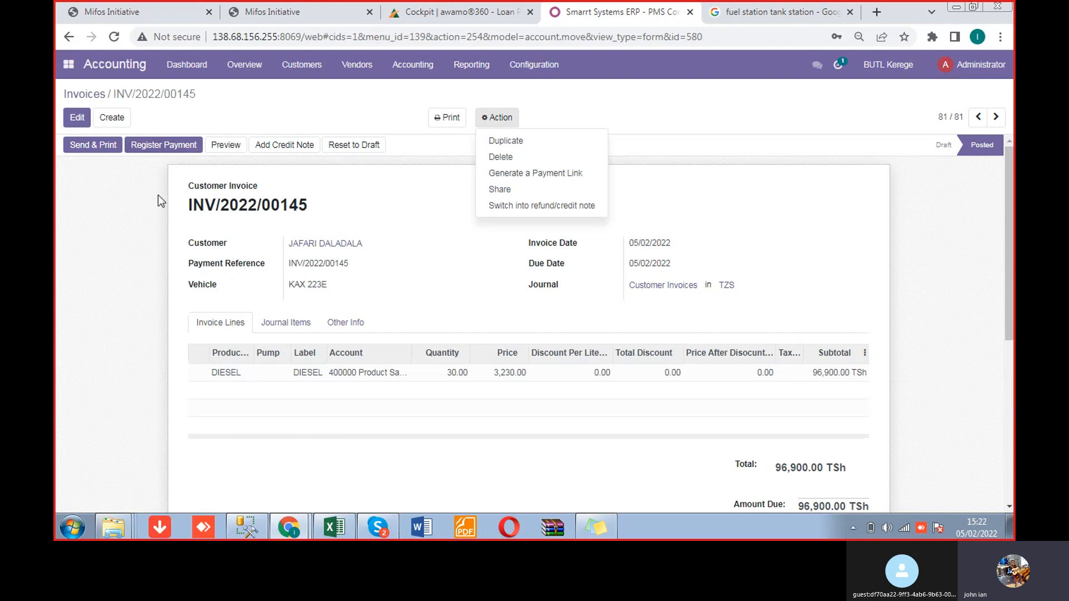
click(152, 215)
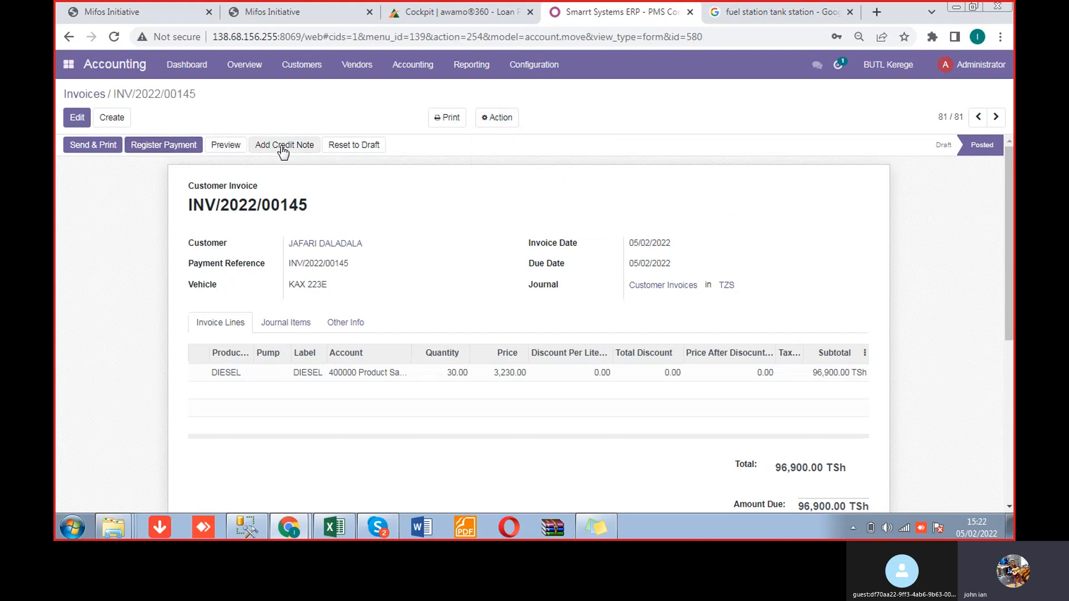
Step: Start registering a payment for the posted invoice, entering an amount of 50000 and choosing the Cash journal
click(166, 146)
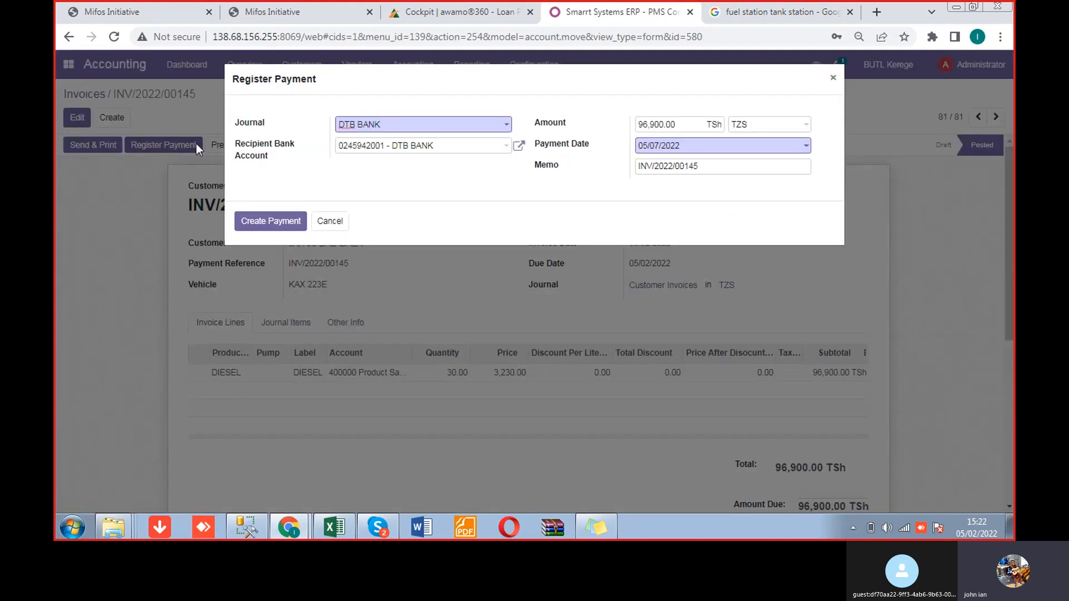
click(681, 125)
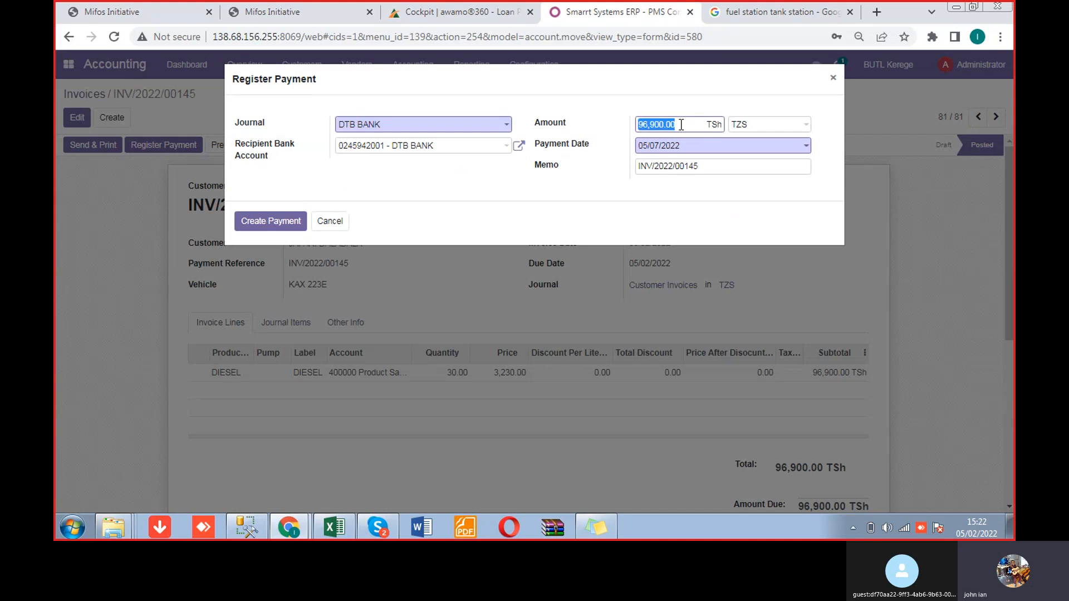
text(50000)
click(405, 126)
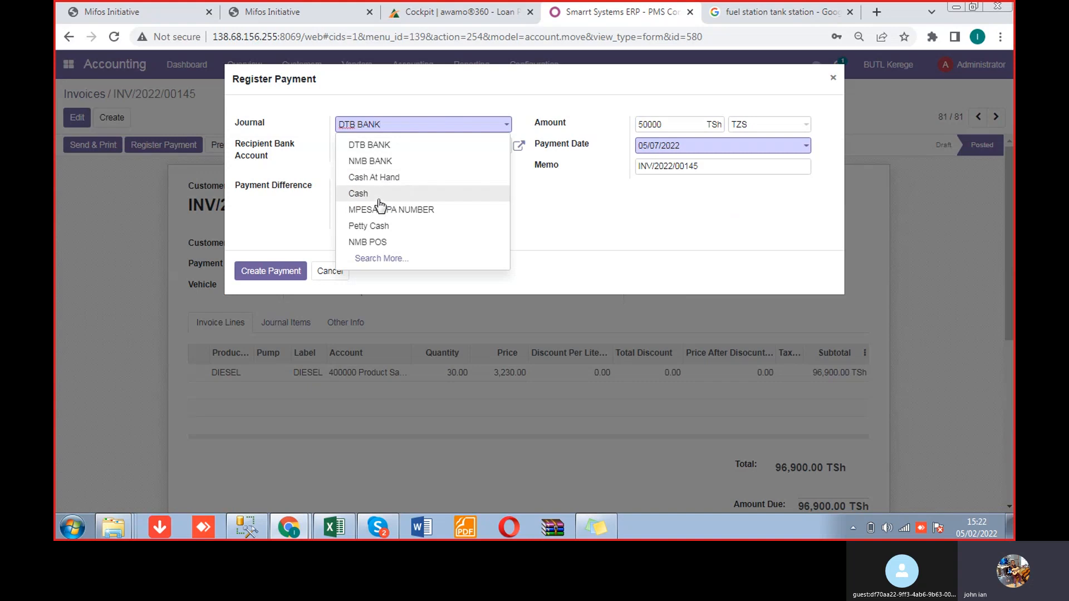
click(371, 194)
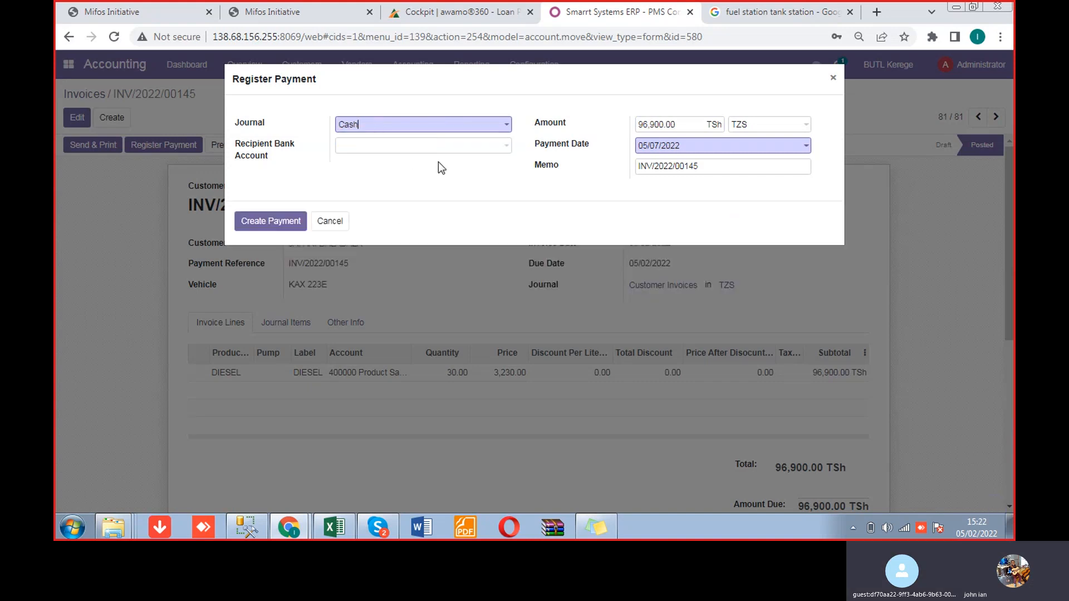
click(372, 146)
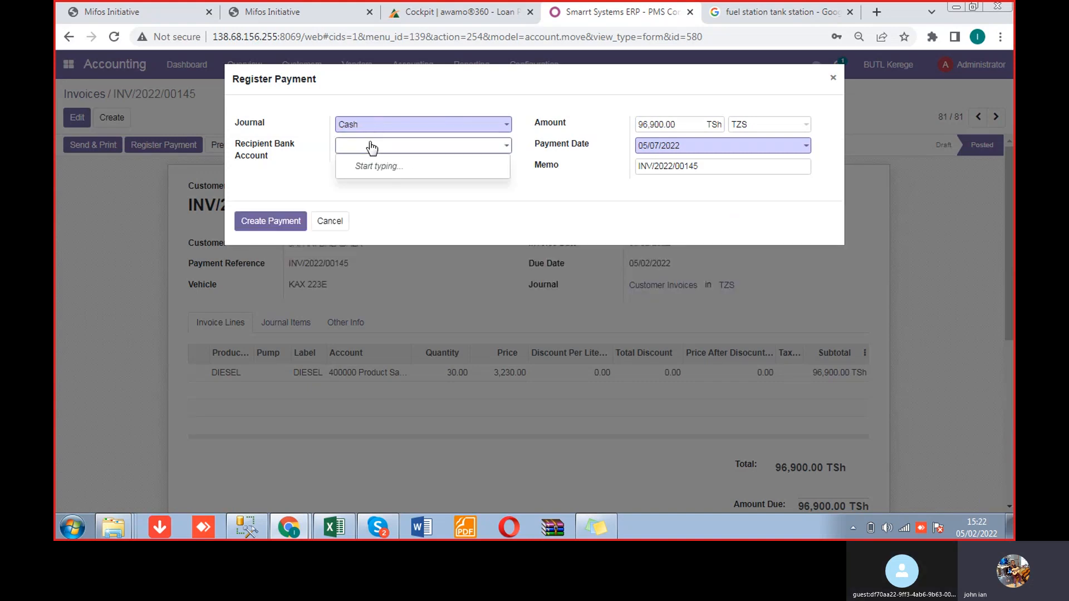
click(415, 213)
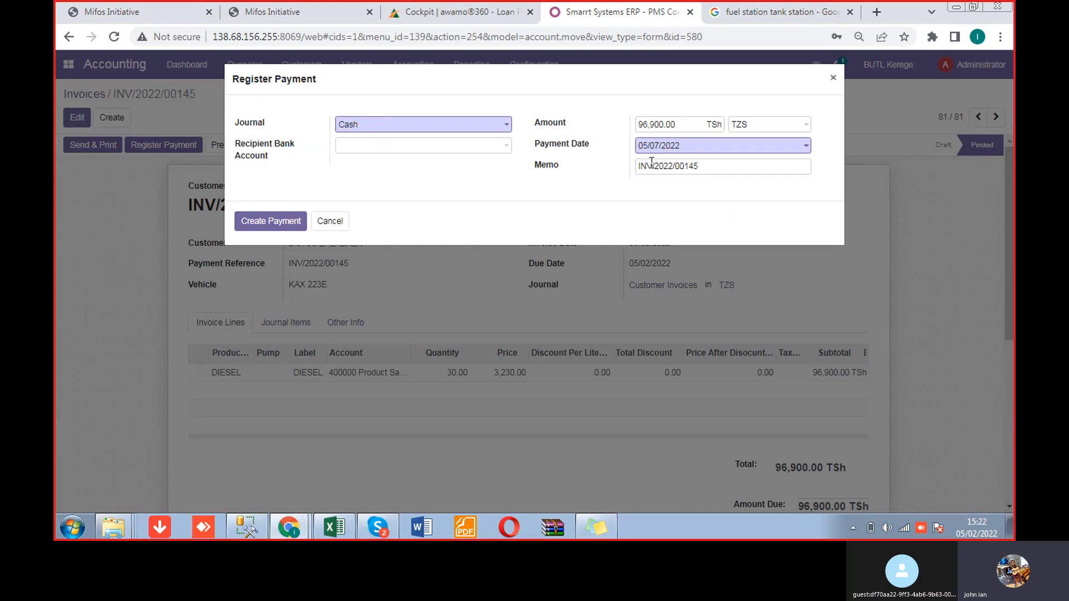
click(718, 171)
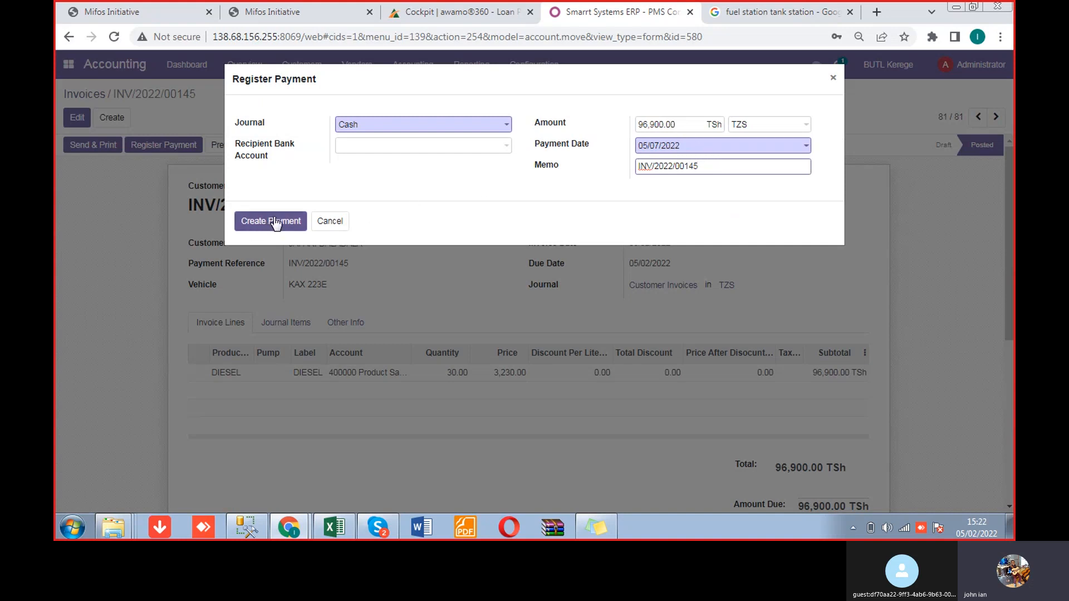
Step: Set the payment amount to 50,000 TSh, create the payment and check the invoice's remaining amount due
click(681, 126)
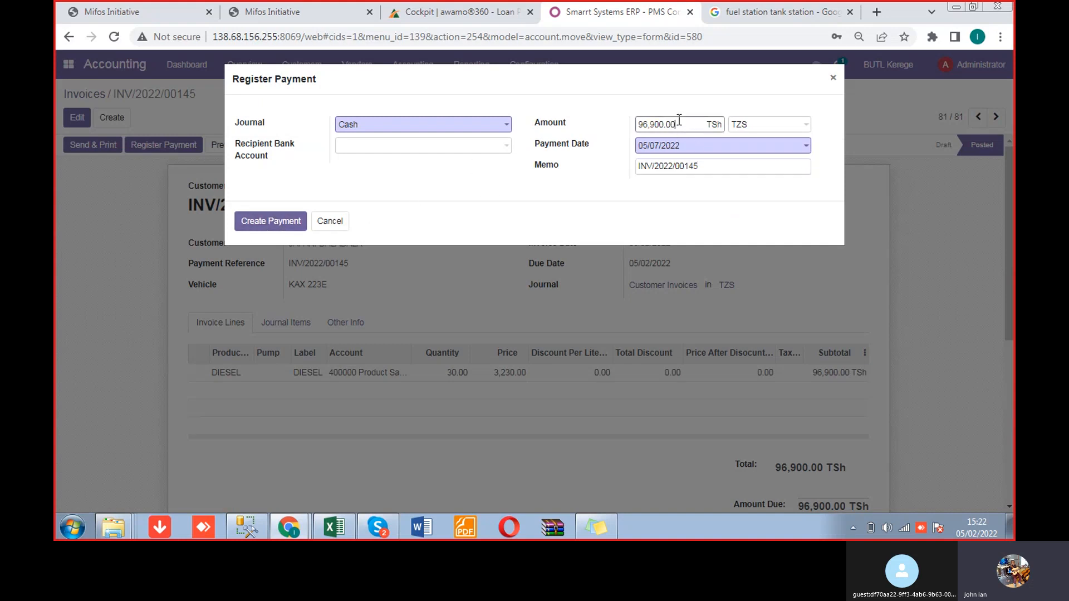
double_click(679, 122)
text(50)
click(273, 225)
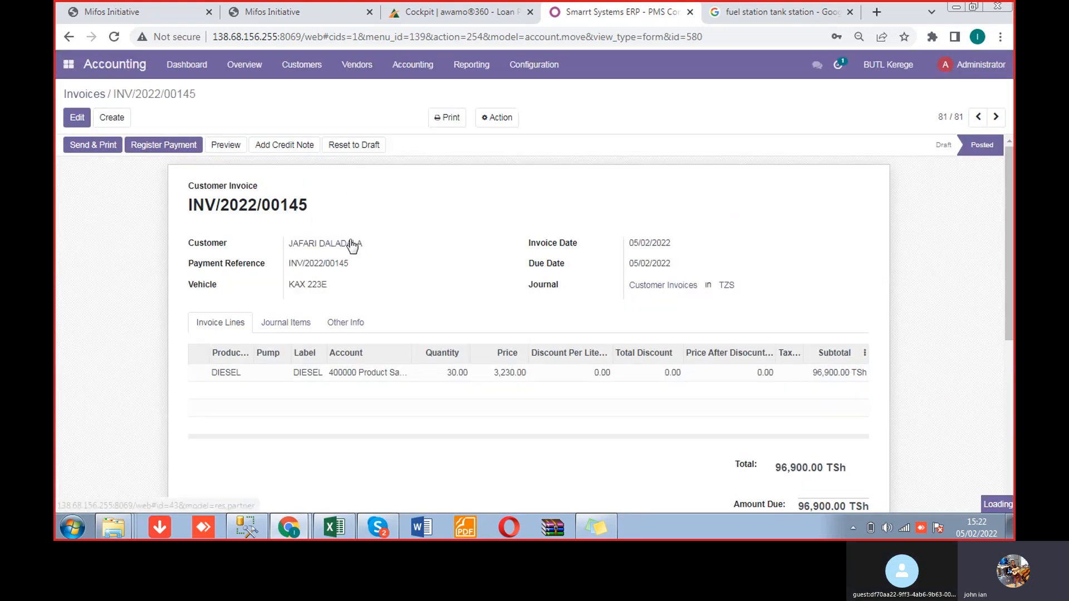
drag(1008, 244, 1009, 249)
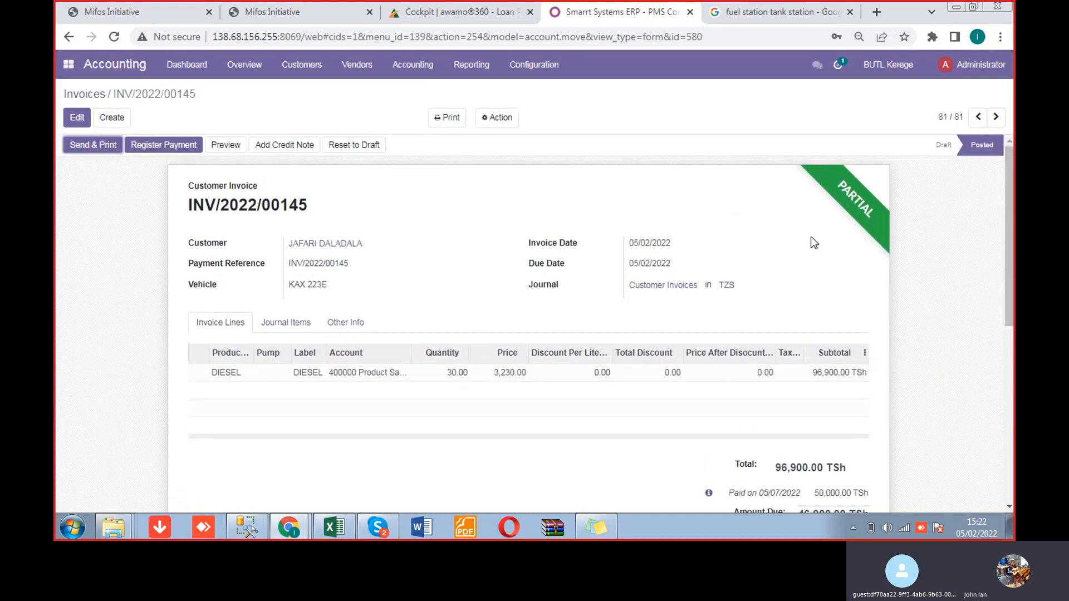
drag(1011, 259, 1010, 337)
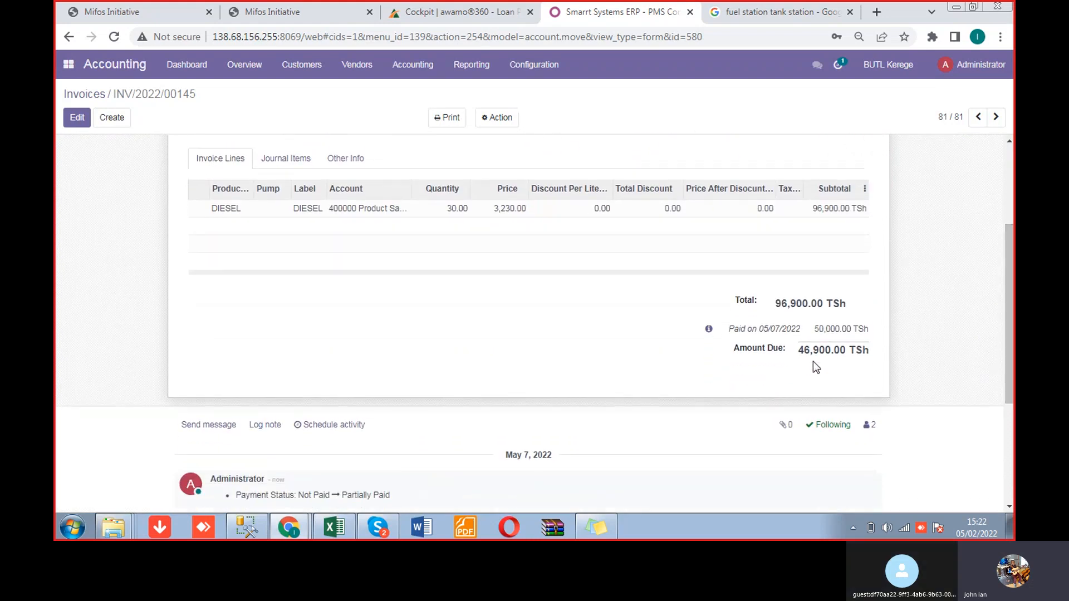
Step: Return to the customer invoice list and examine its available filters, including the Invoice Date periods
click(301, 65)
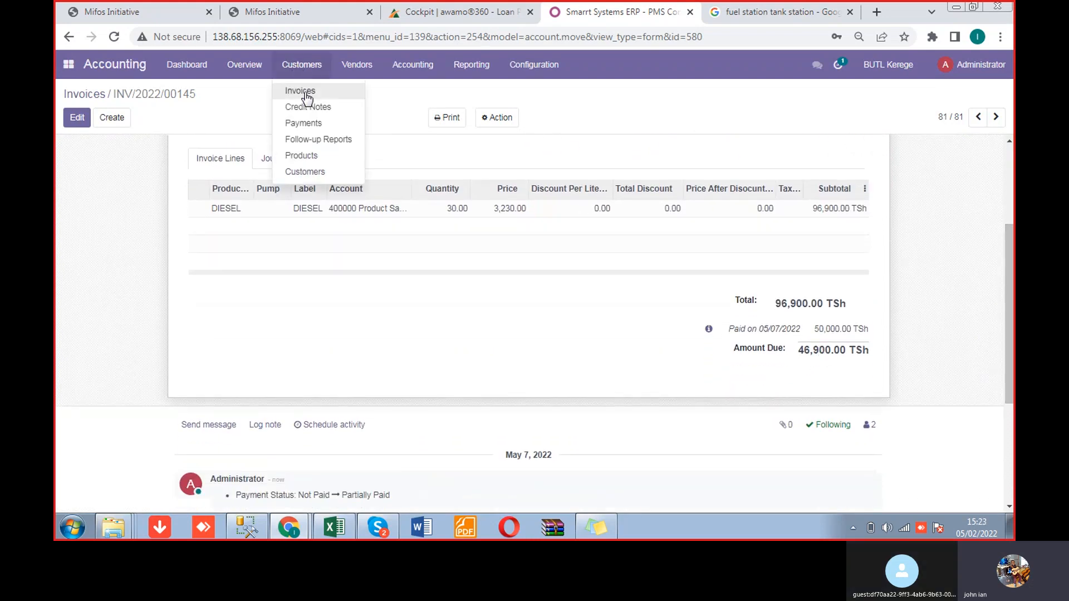
click(305, 91)
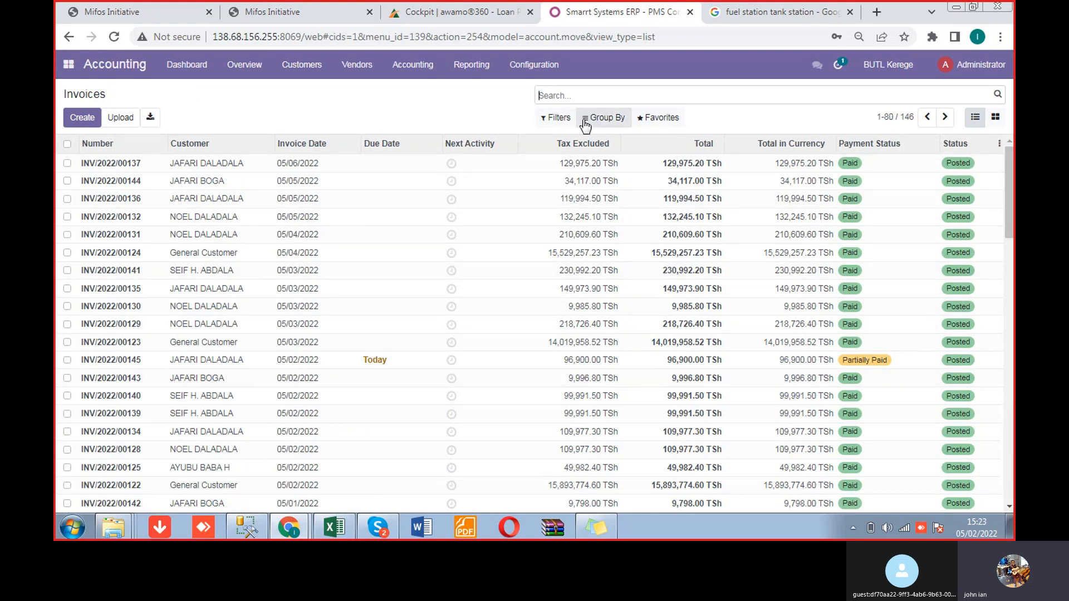
click(560, 119)
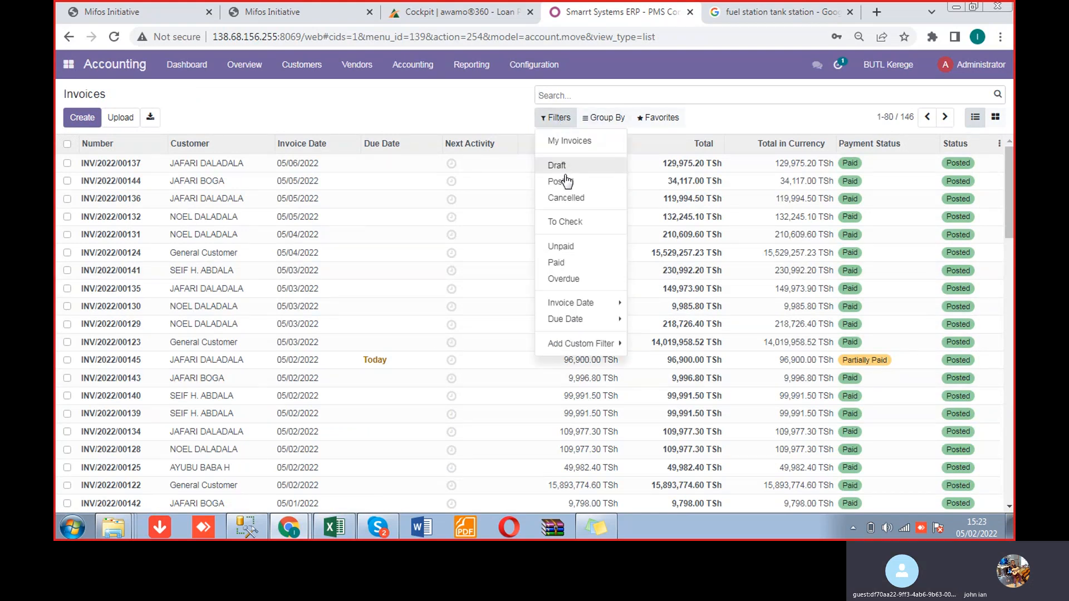
click(585, 305)
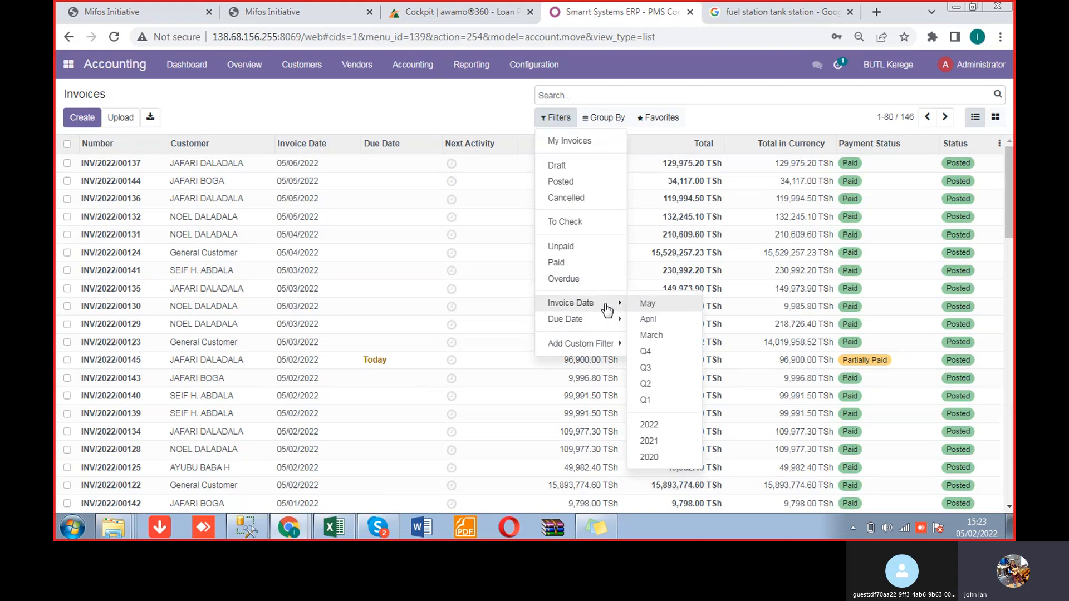
click(464, 71)
click(406, 95)
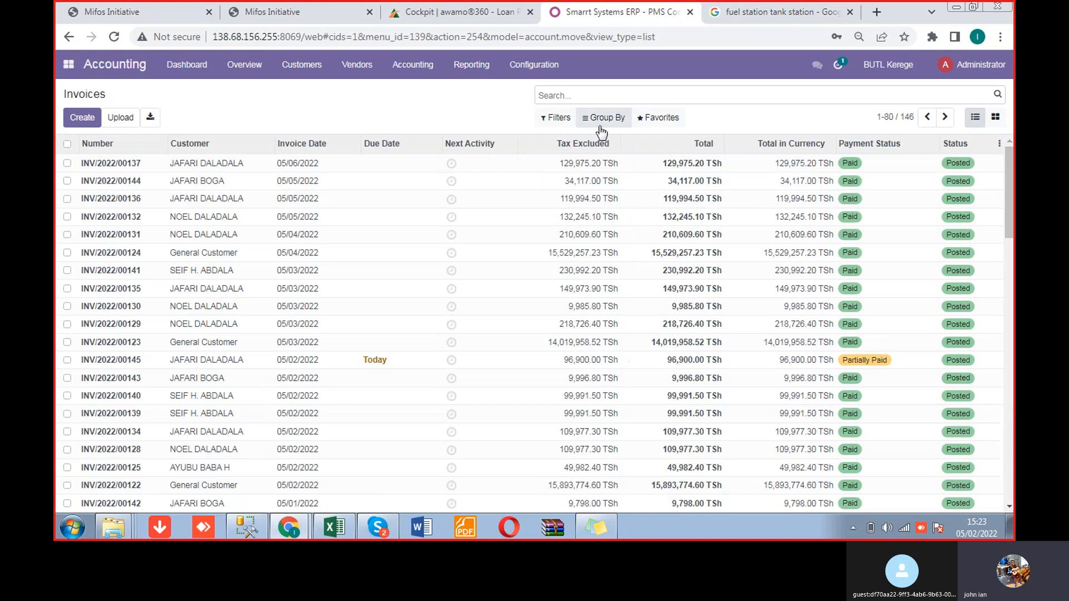
Step: Group the customer invoices by Invoice Date per Day to view the daily totals, and clear the grouping
click(601, 124)
mouse_move(666, 230)
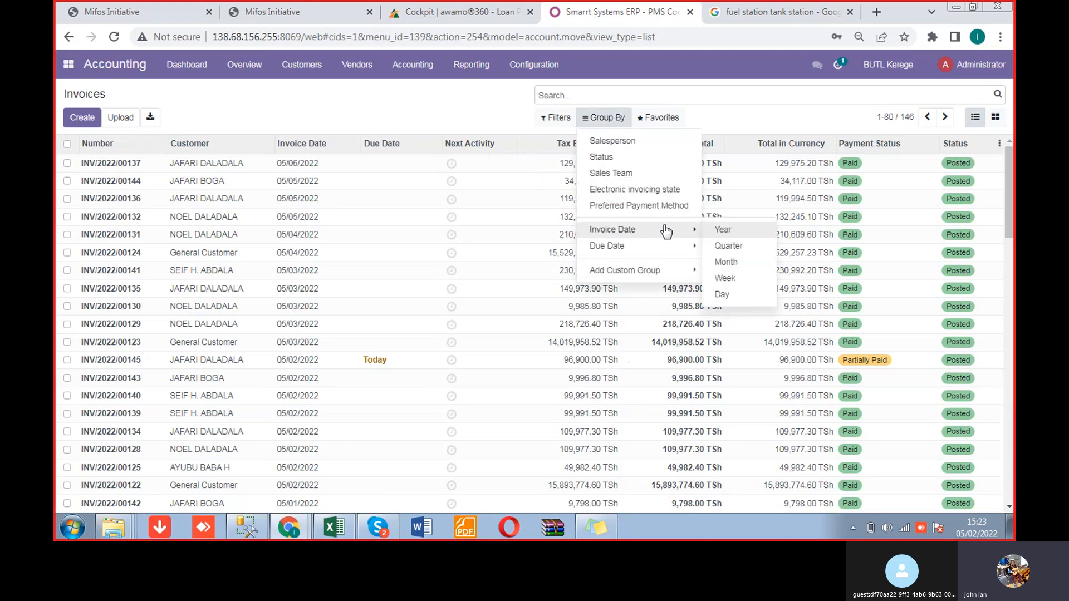
click(734, 301)
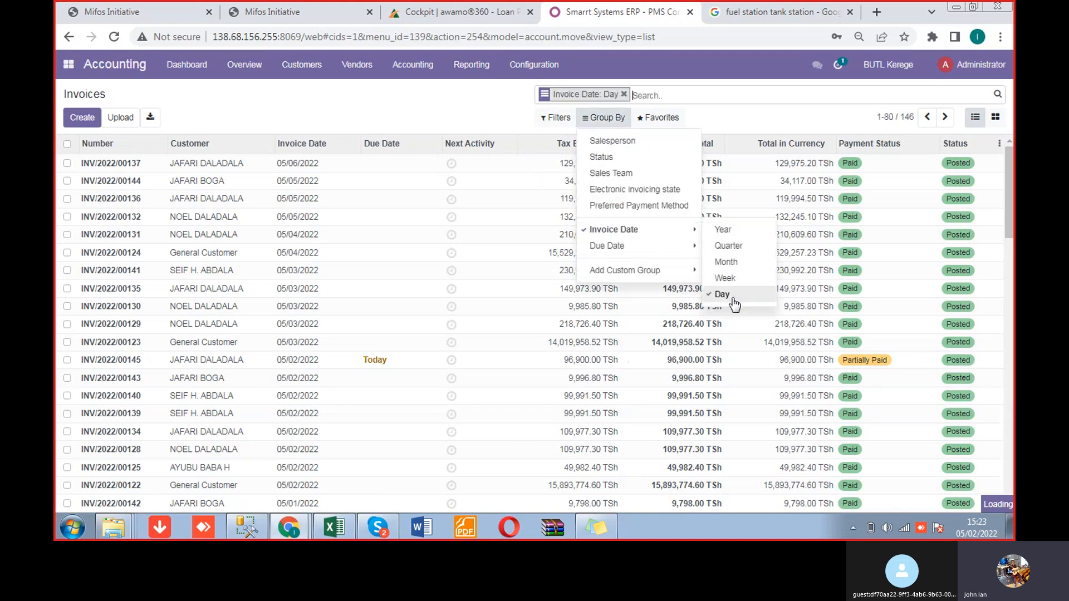
click(394, 110)
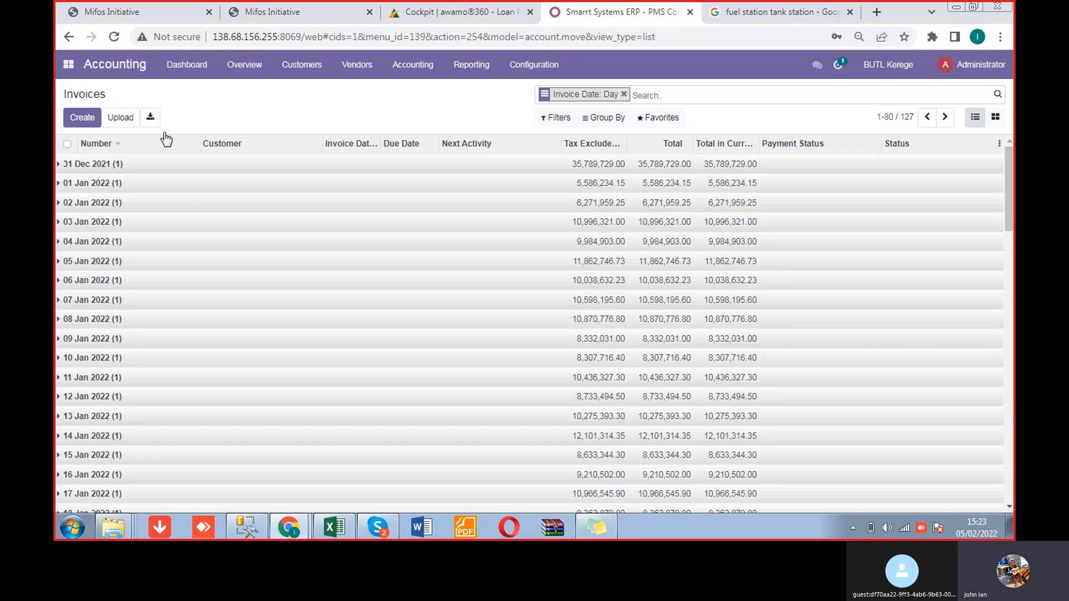
click(561, 122)
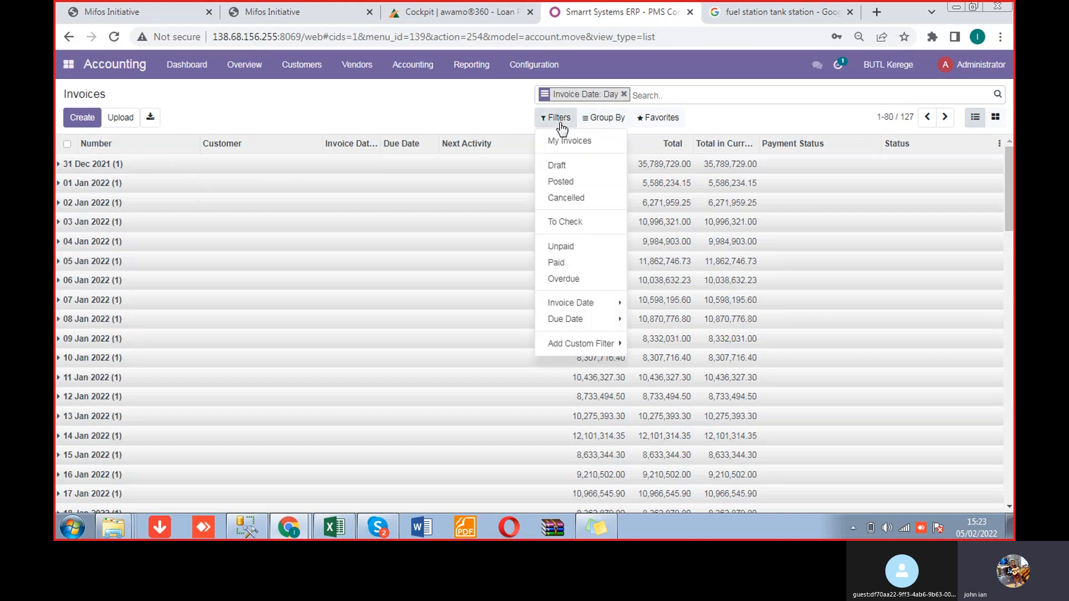
click(623, 93)
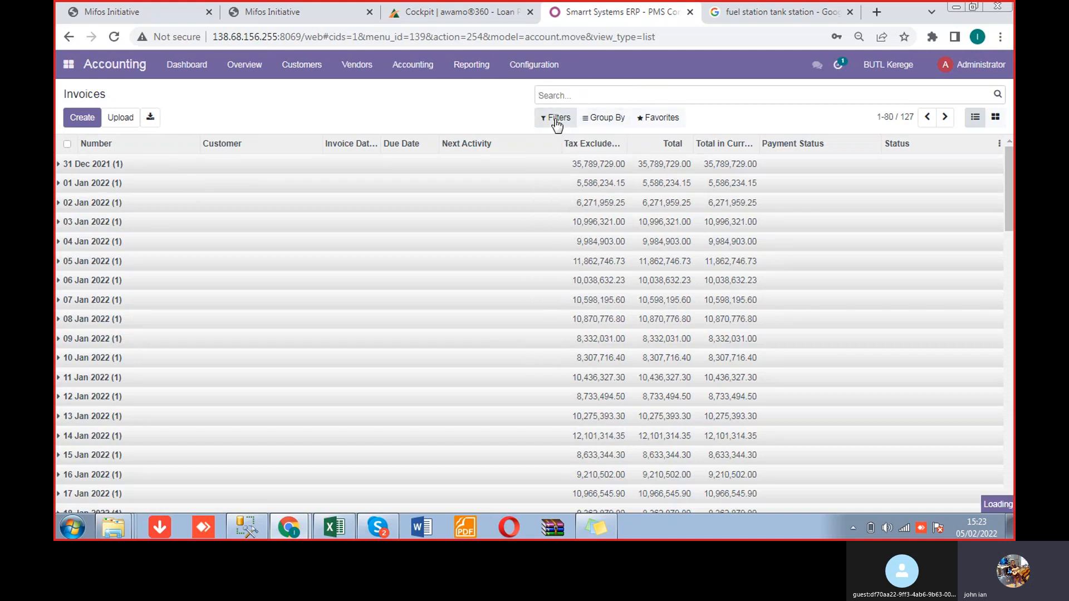
Step: Start a custom invoice filter on the Invoice/Bill Date field with the "is equal to" condition
click(556, 120)
click(594, 345)
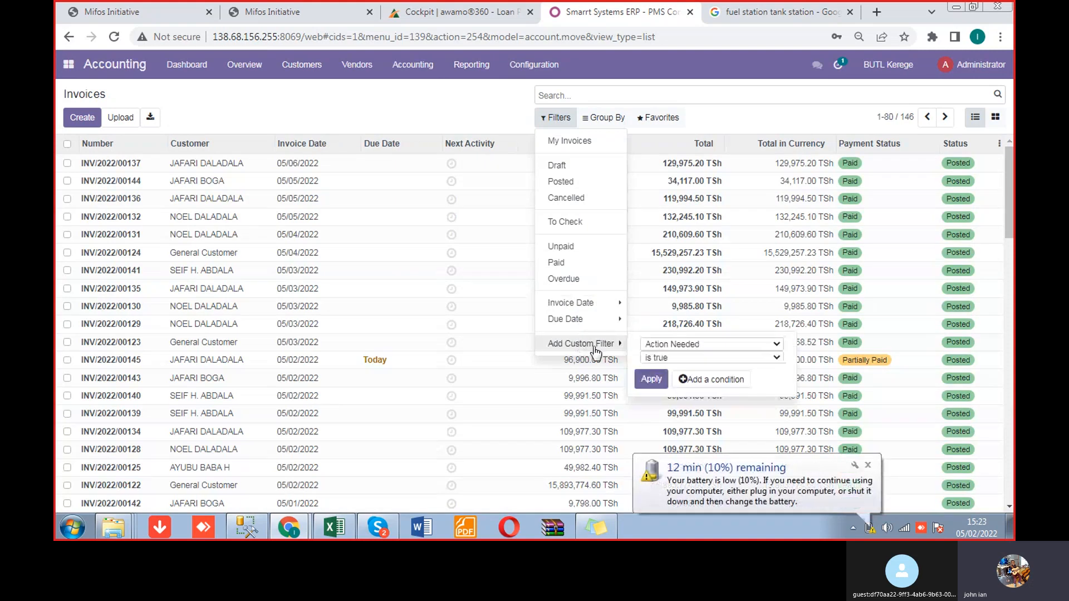
click(711, 343)
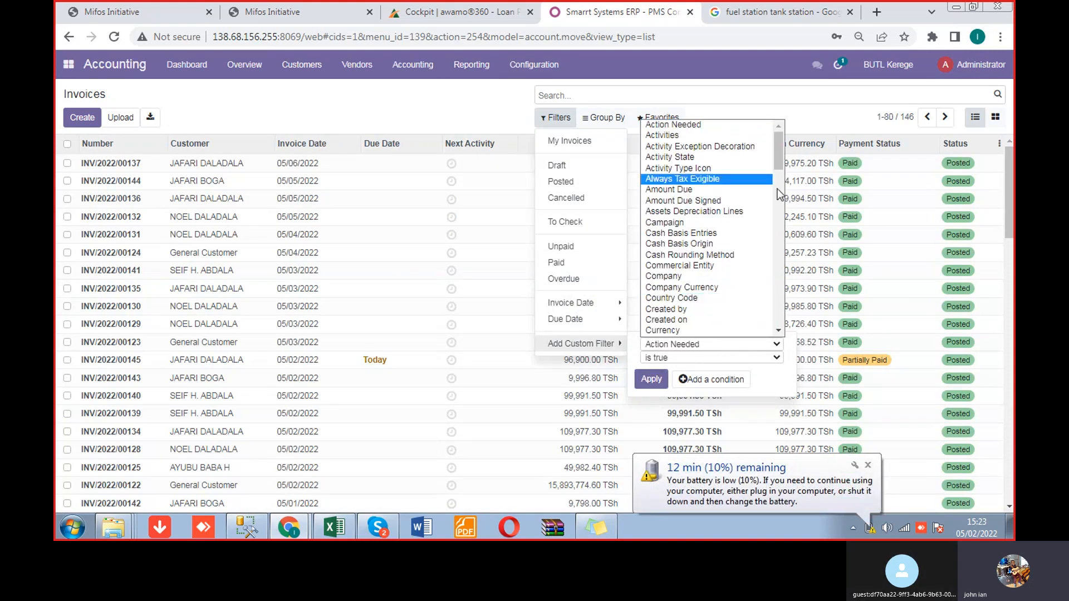
drag(781, 155, 777, 206)
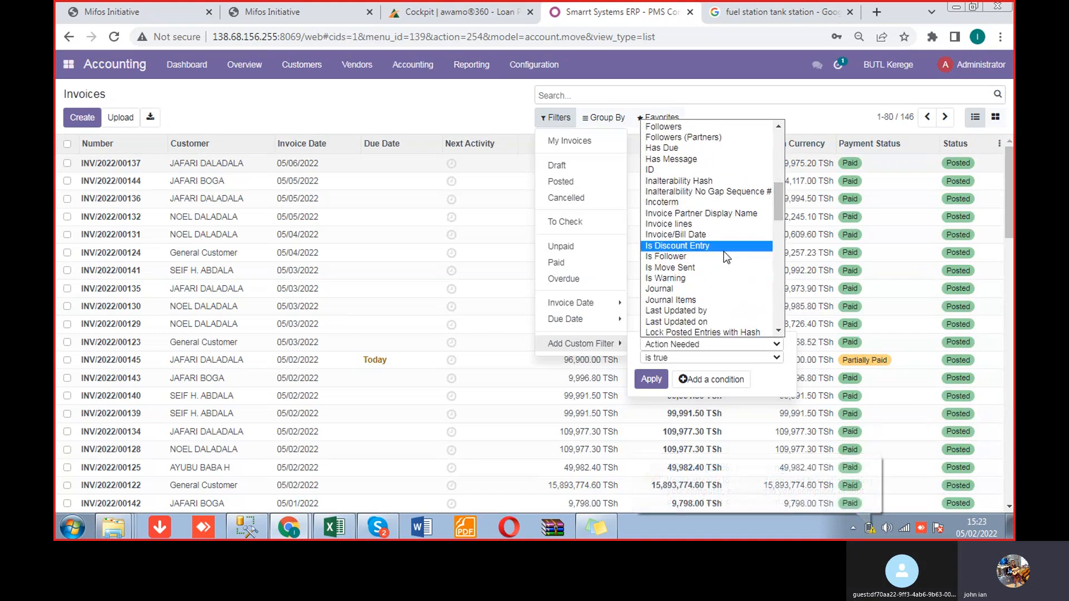
click(686, 236)
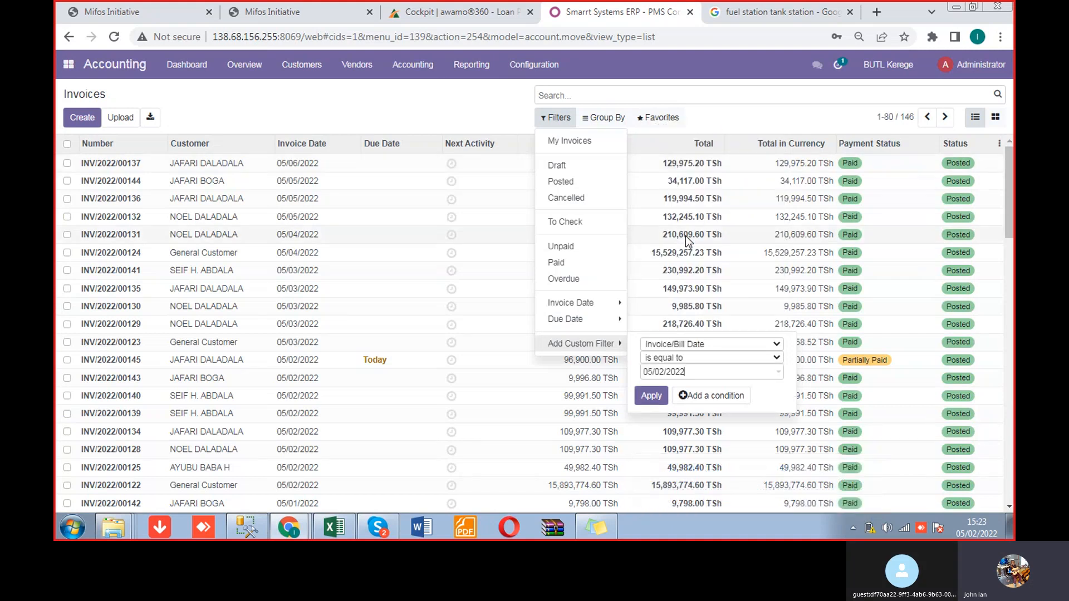
Step: Set the custom filter's date to 05/05/2022, apply it and view that day's invoices
click(610, 303)
click(602, 344)
click(699, 373)
click(690, 231)
click(710, 379)
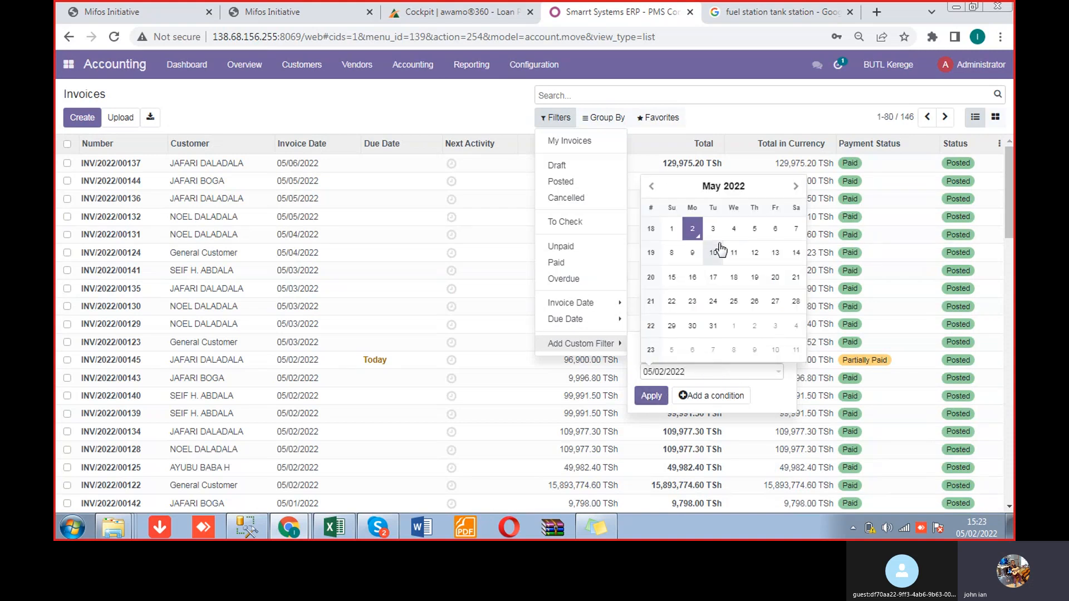
click(757, 234)
click(650, 396)
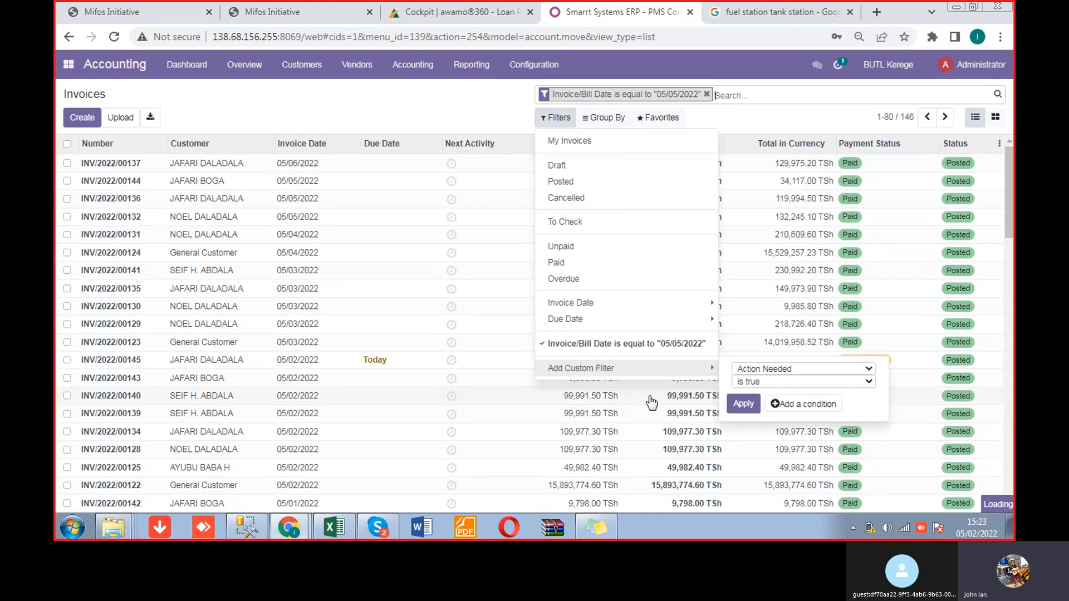
click(336, 292)
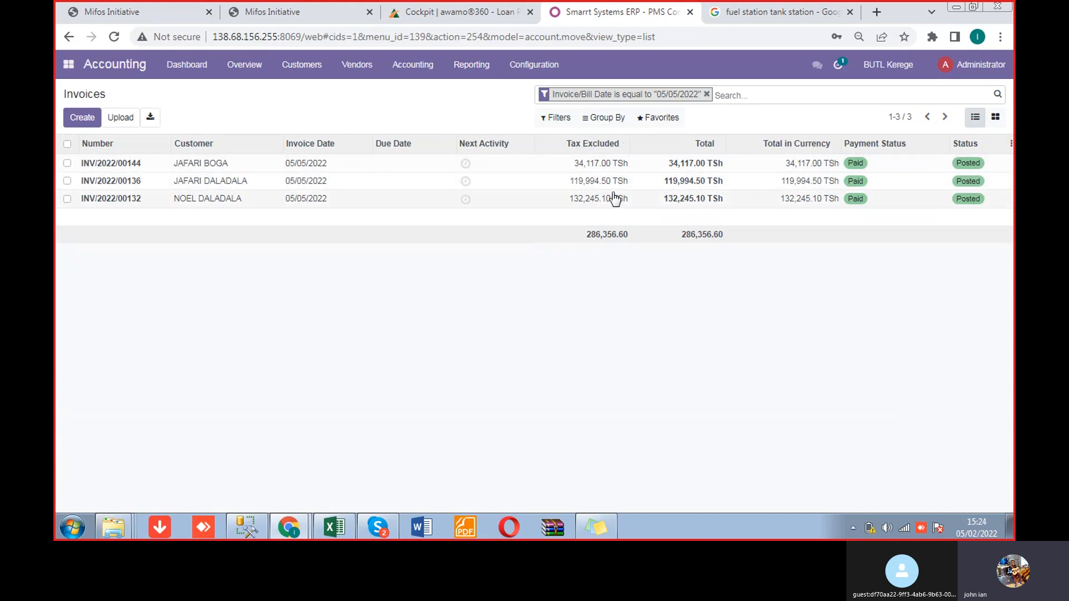
Step: Clear the date filter, open the partially paid invoice and unreconcile its 50,000 TSh payment
click(707, 95)
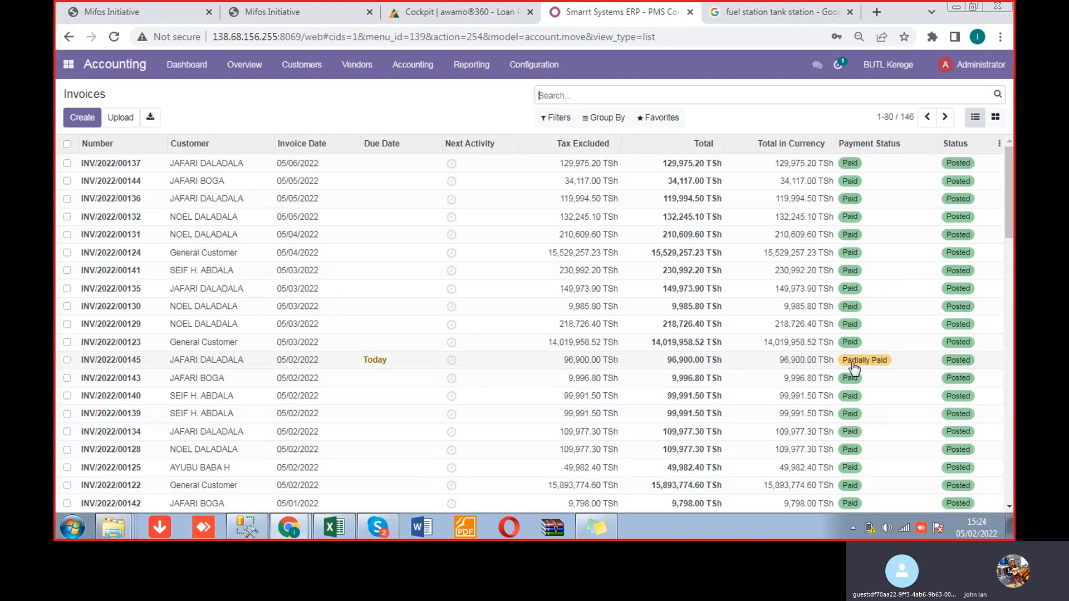
click(195, 365)
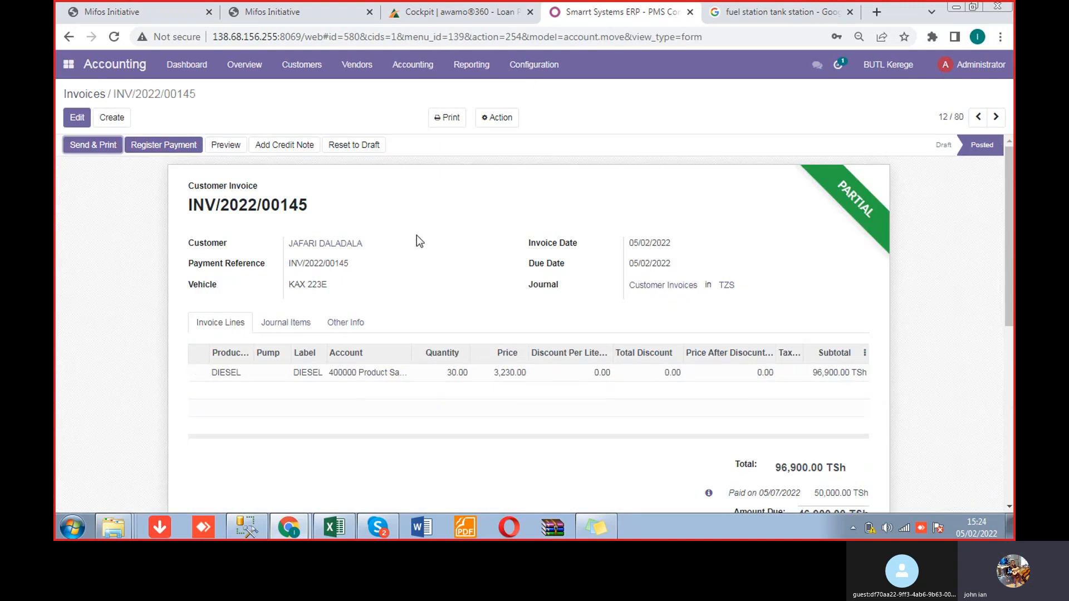
drag(1009, 215, 1010, 276)
click(709, 367)
click(556, 407)
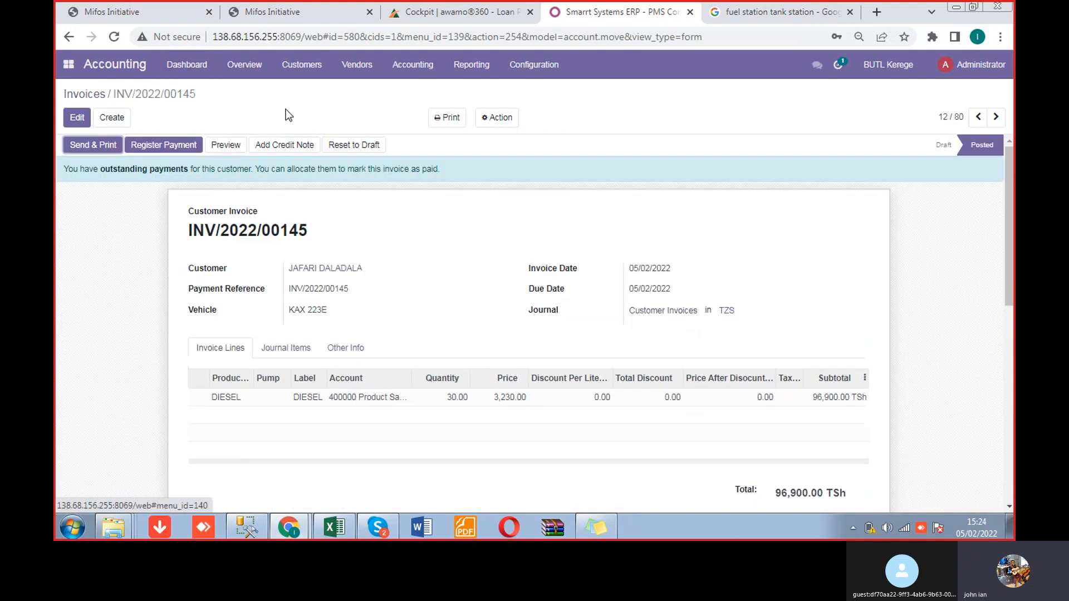
Step: Examine the refund methods offered for a credit note on this invoice and close without creating one
click(276, 147)
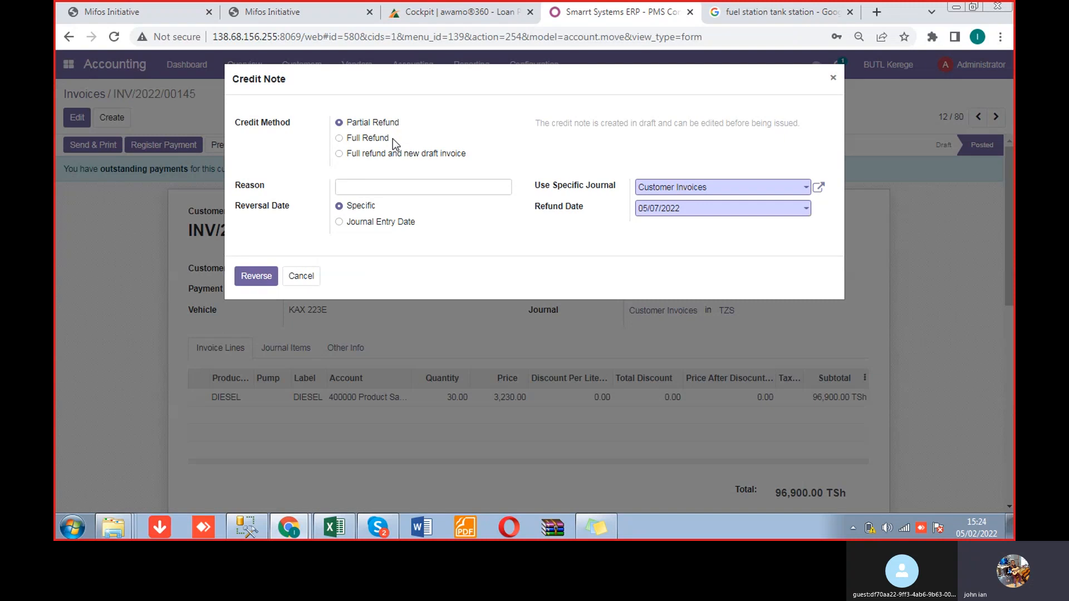
click(299, 276)
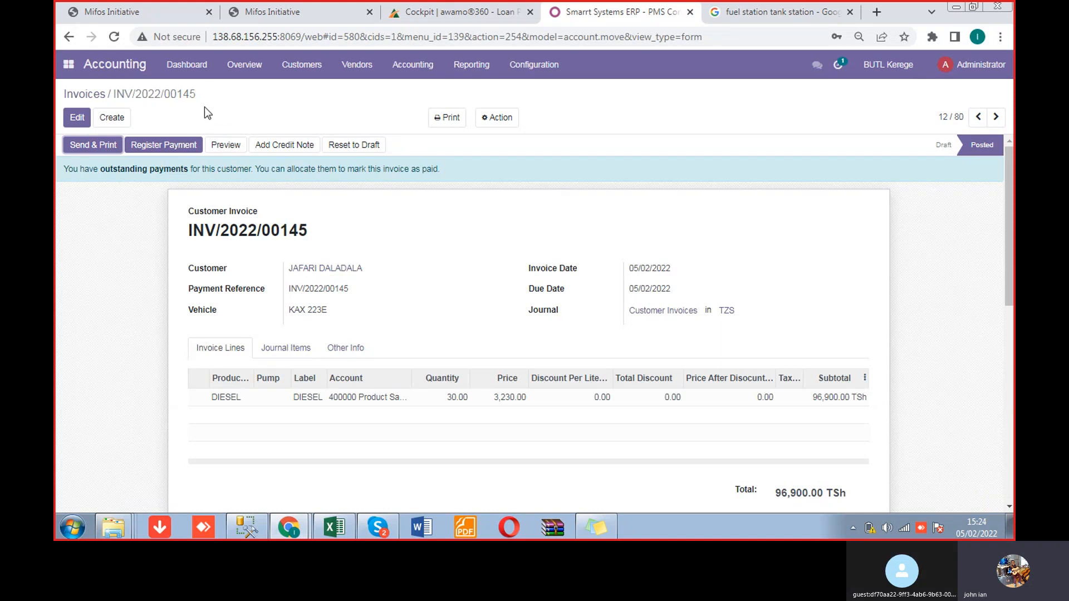
Step: Switch to the Purchase module and examine the latest diesel purchase order from STAR OIL TANZANIA LIMITED
click(69, 64)
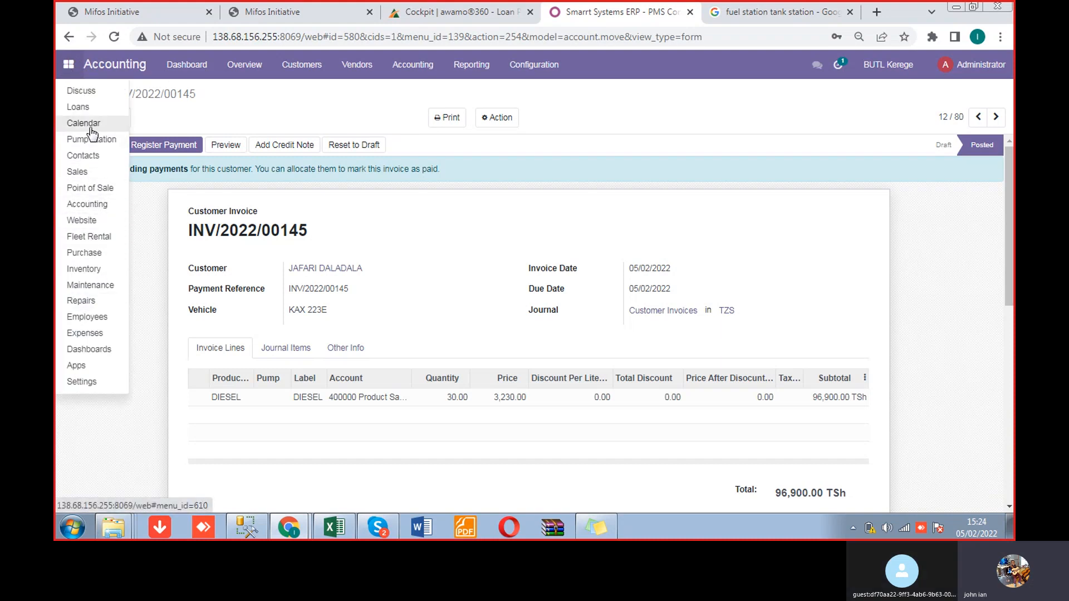
click(102, 254)
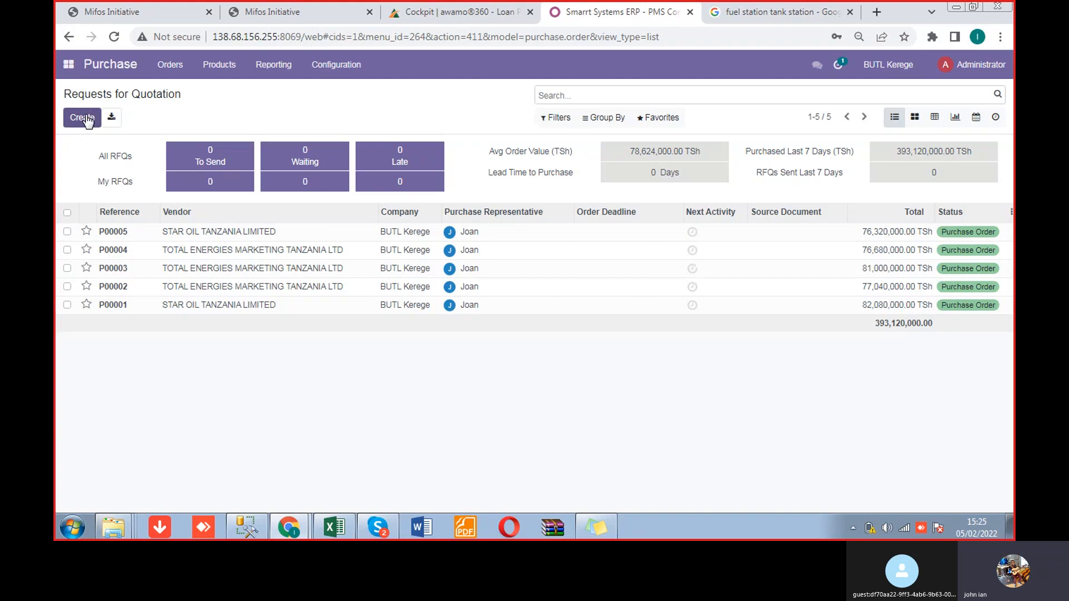
click(185, 238)
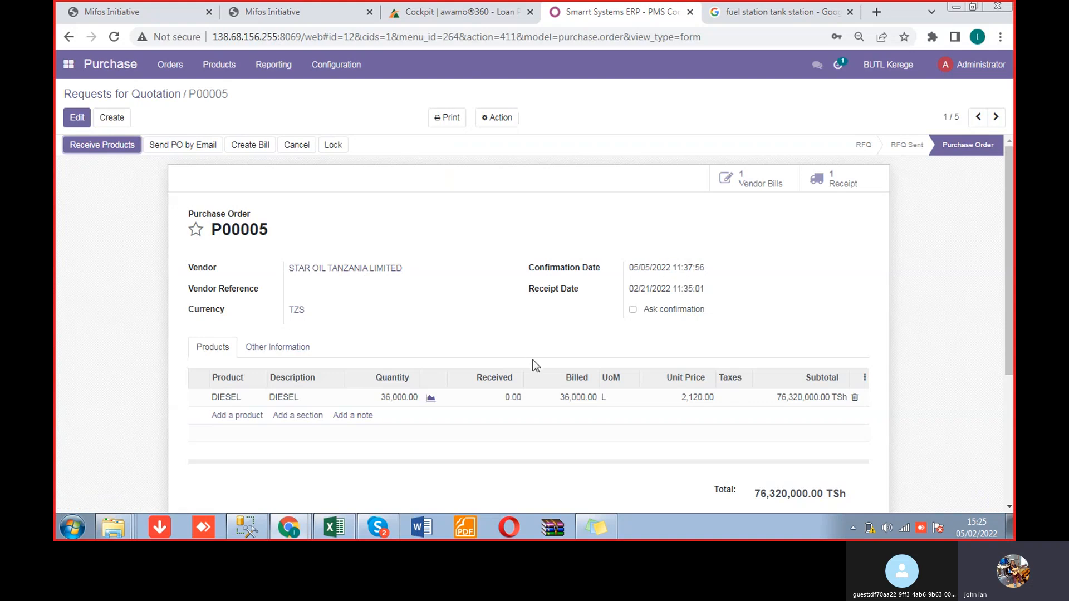
mouse_move(649, 310)
Step: Create a request for quotation for vendor TOTAL ENERGIES MARKETING TANZANIA LTD and enter the contact's name as vendor reference
click(113, 120)
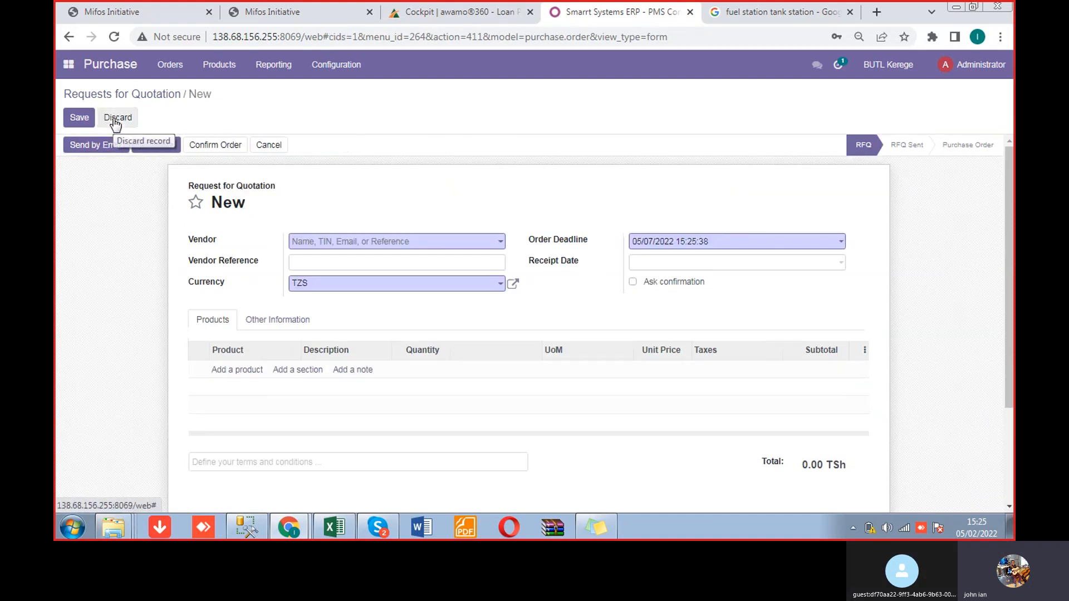
click(317, 241)
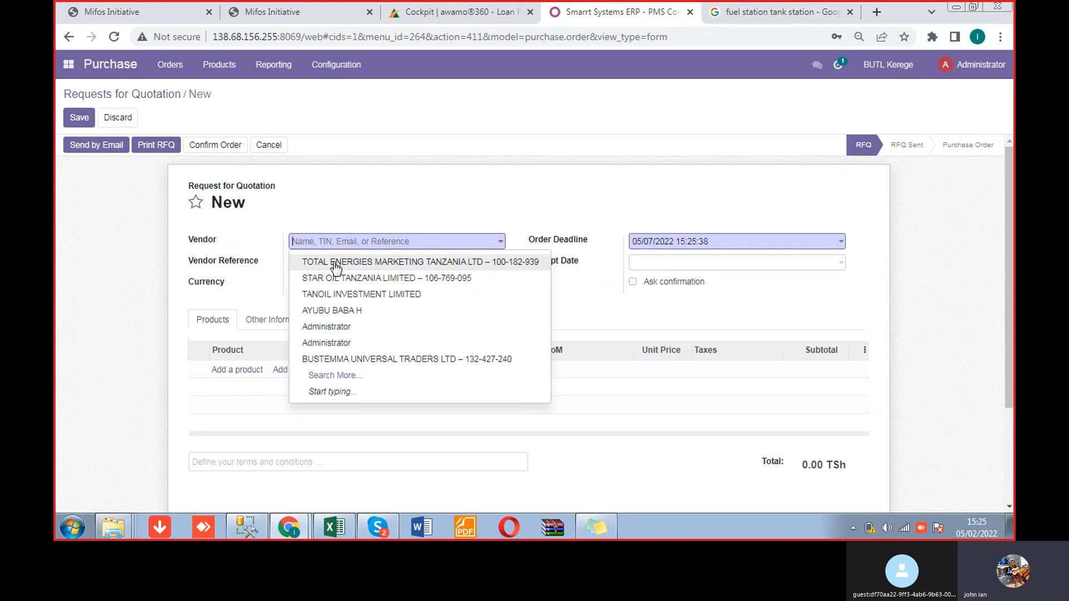
click(335, 263)
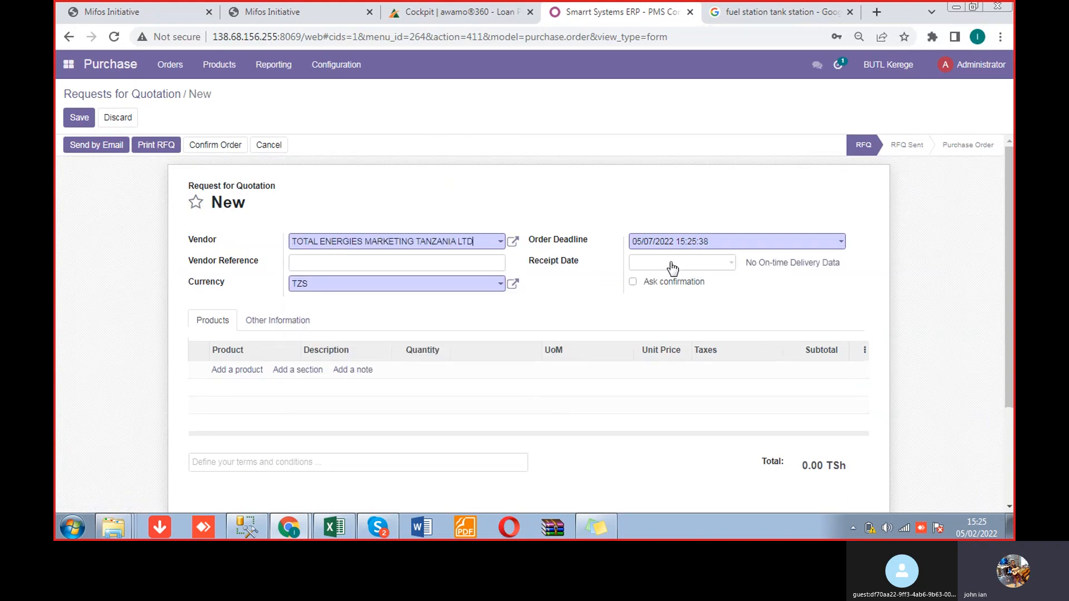
click(313, 261)
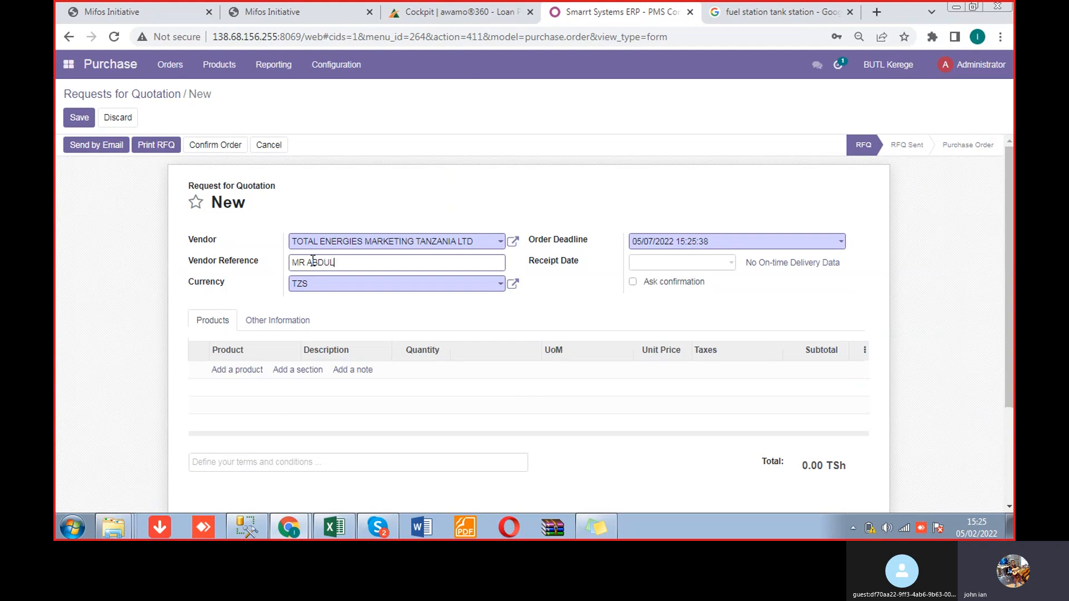
Step: Add a DIESEL line of 20,000 L without the 18% tax and save the request for quotation
click(246, 370)
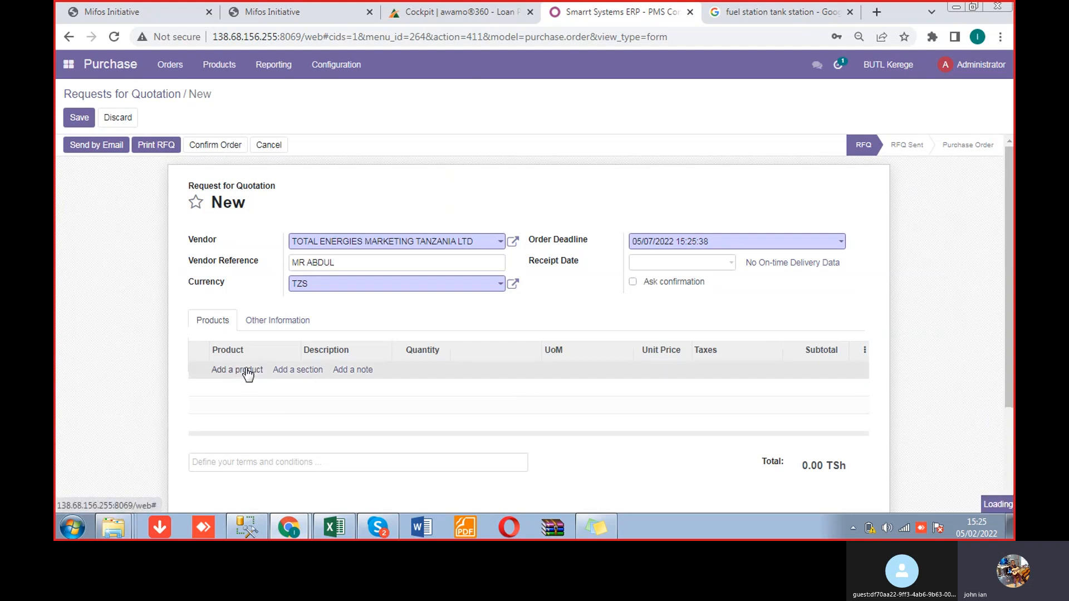
text(DIES)
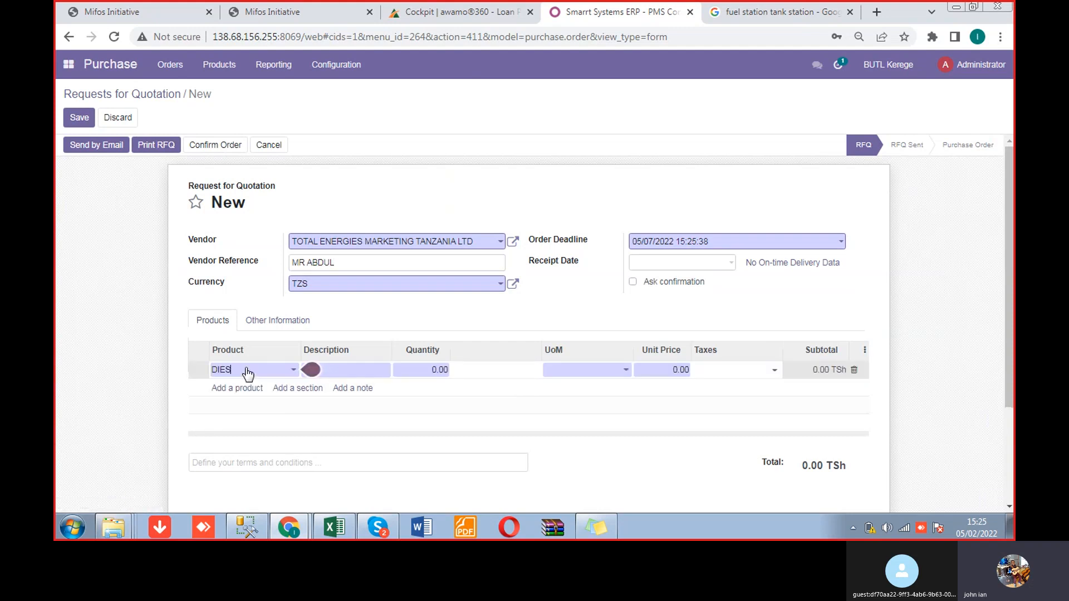
click(251, 393)
click(413, 370)
text(20000)
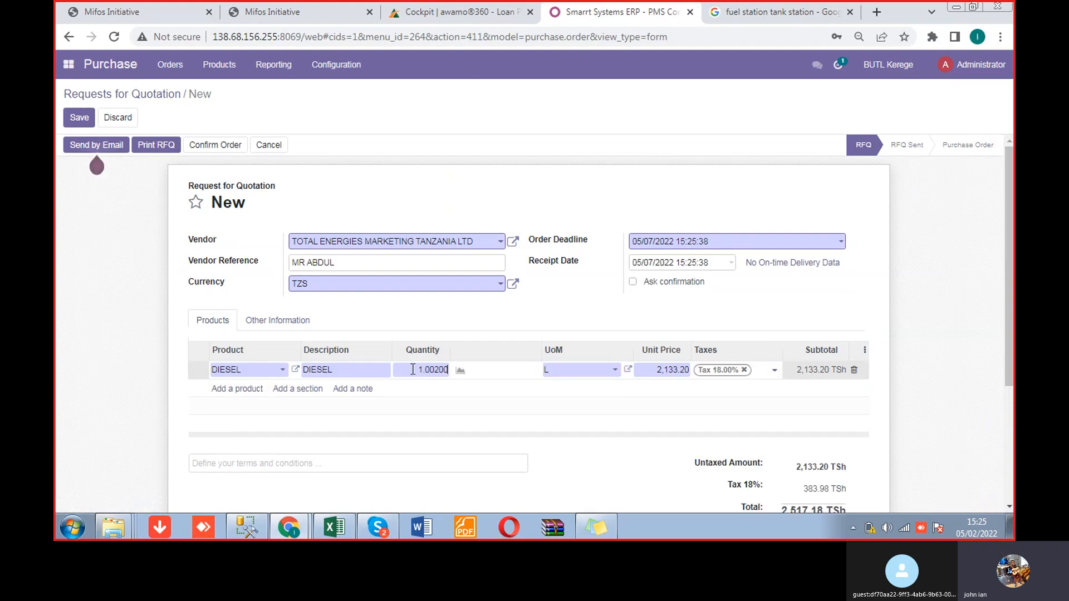
double_click(413, 370)
text(20000)
key(Tab)
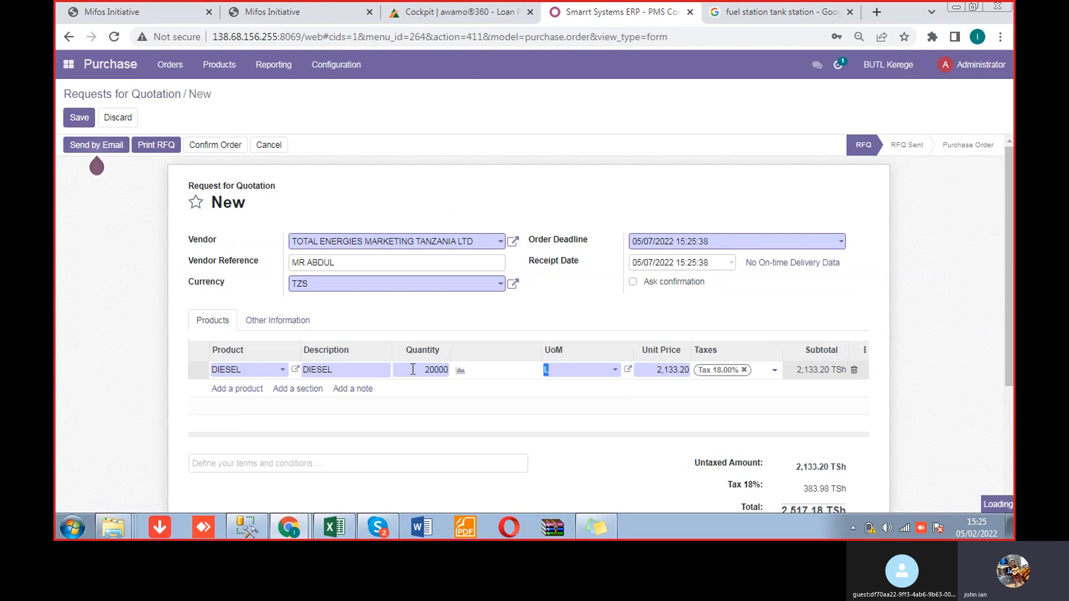
click(745, 371)
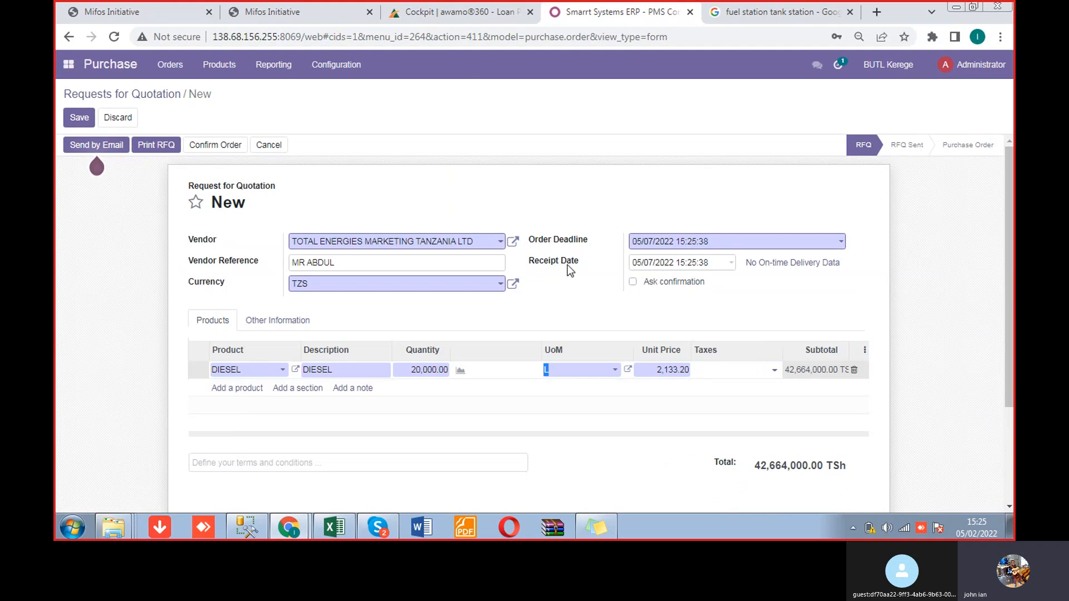
click(73, 118)
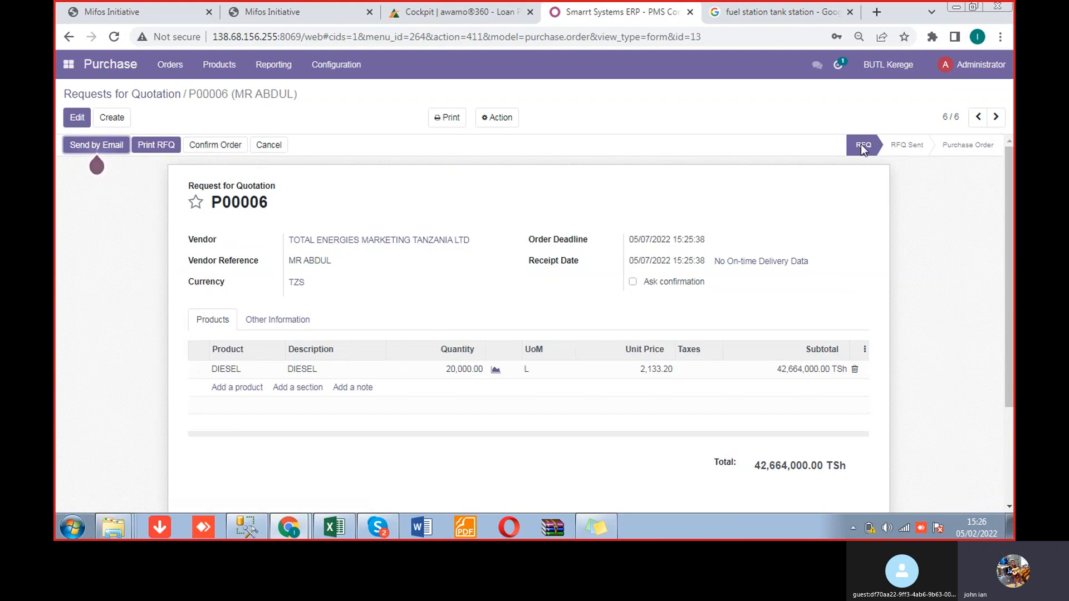
Step: Confirm the purchase order, then receive and validate the full 20,000 L of diesel on its receipt
click(207, 148)
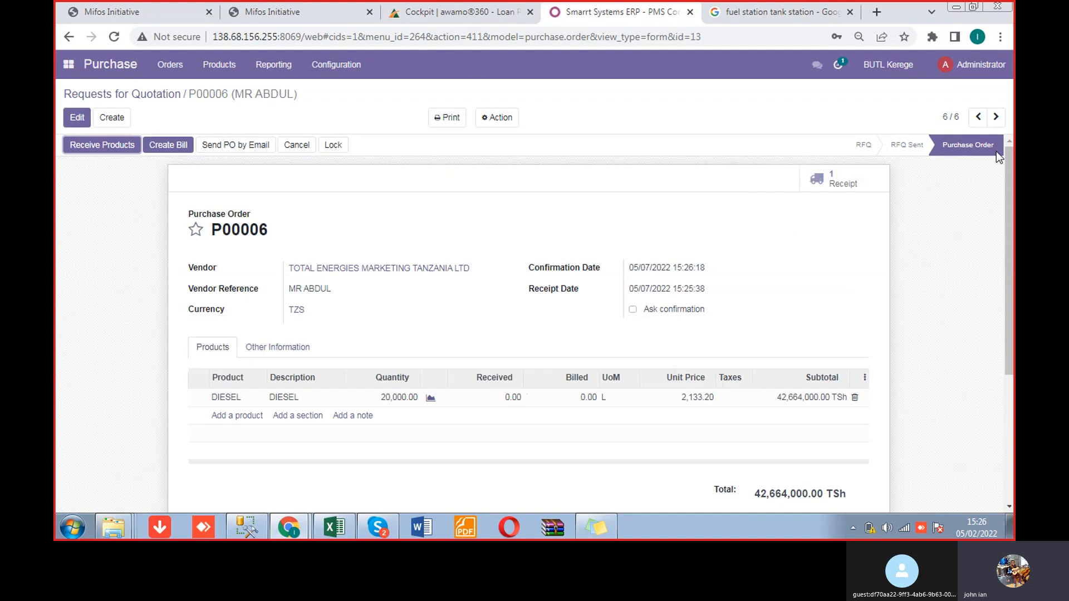
click(88, 147)
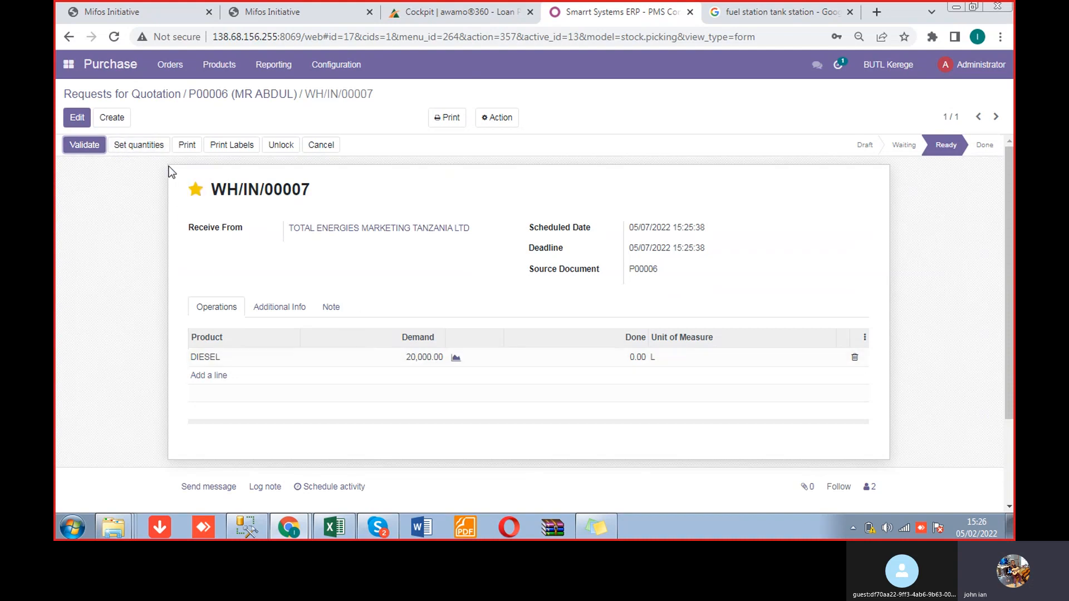
click(141, 146)
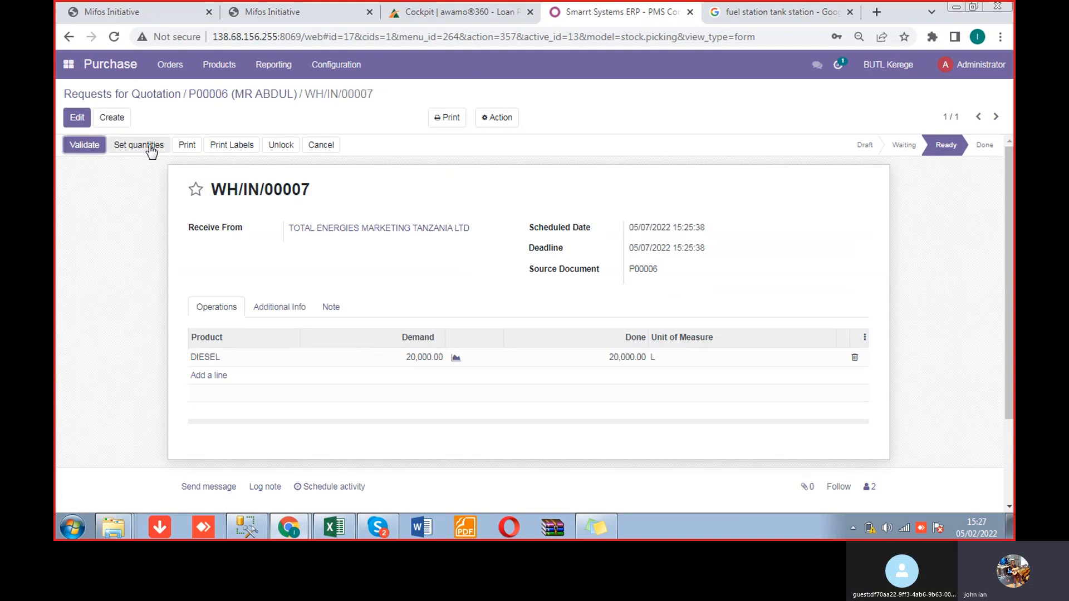
click(82, 147)
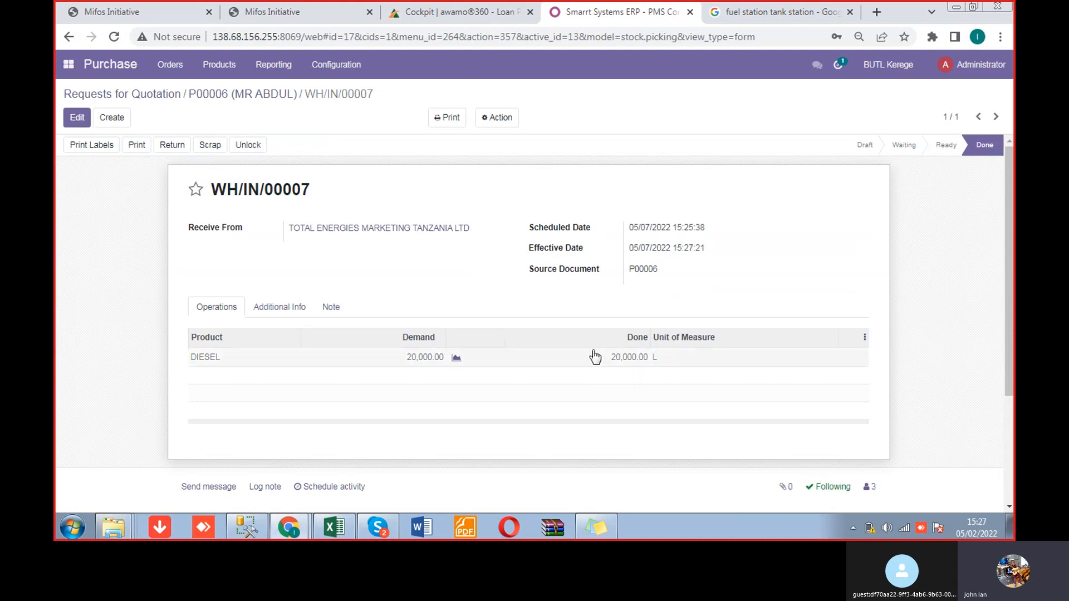
click(496, 118)
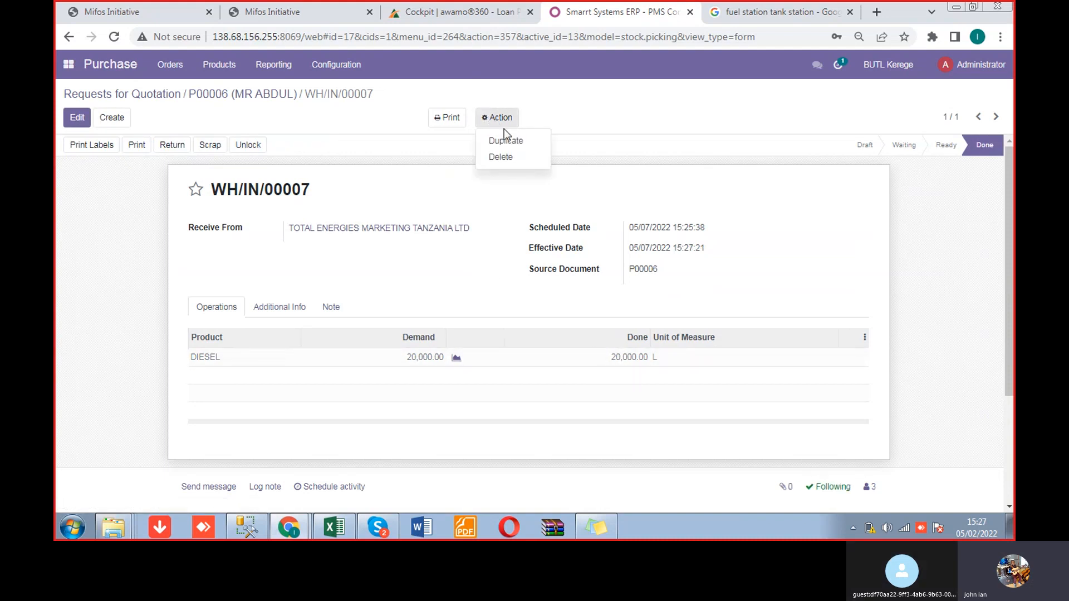
Step: Create a return transfer for the received 20,000 L of diesel and view the print options of the return delivery
click(267, 122)
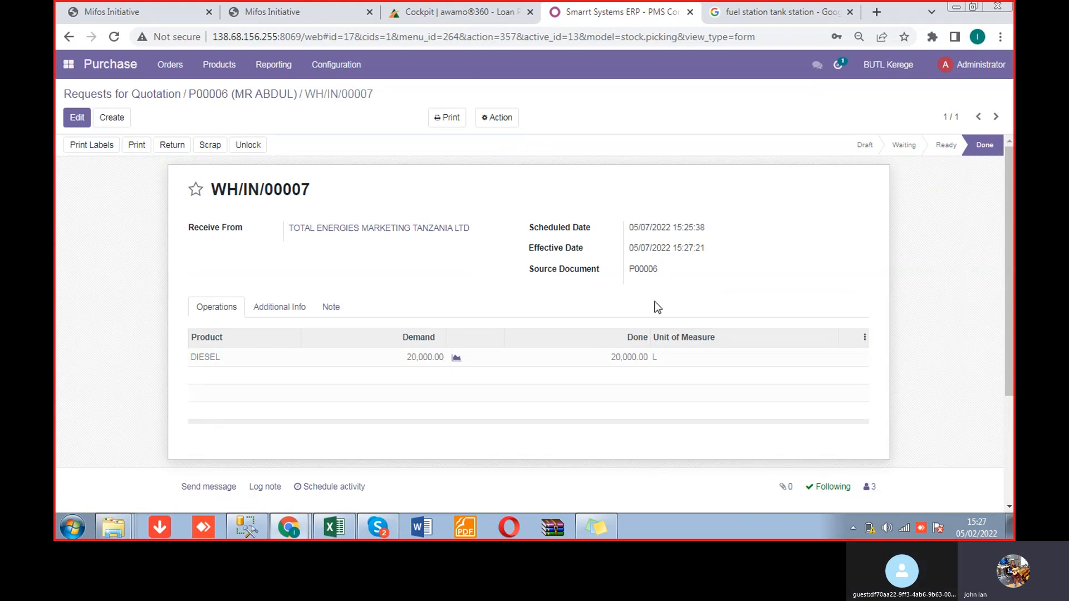
click(172, 146)
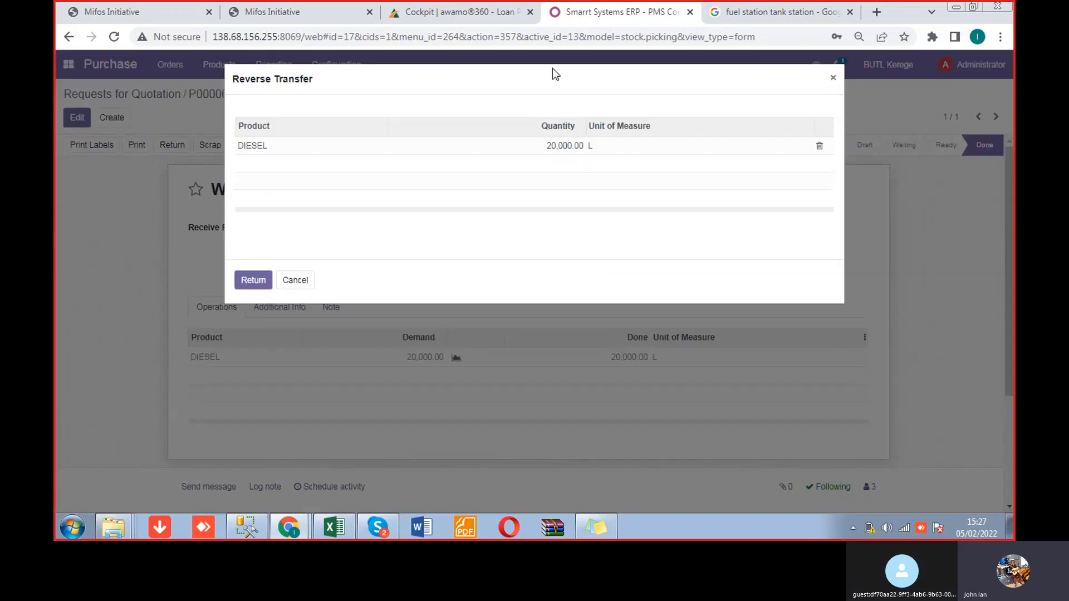
click(261, 287)
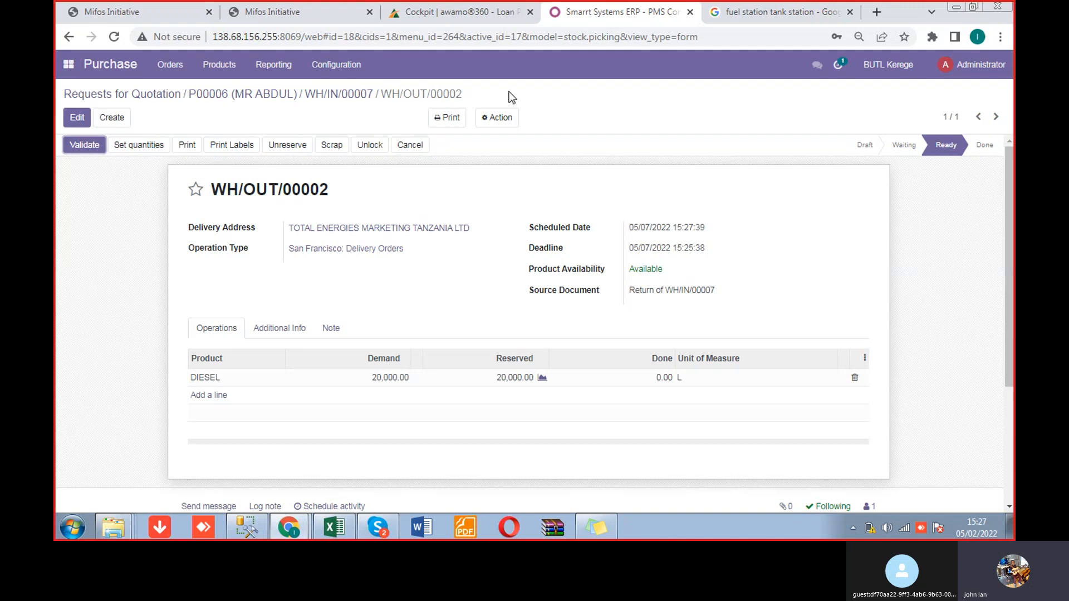
click(445, 117)
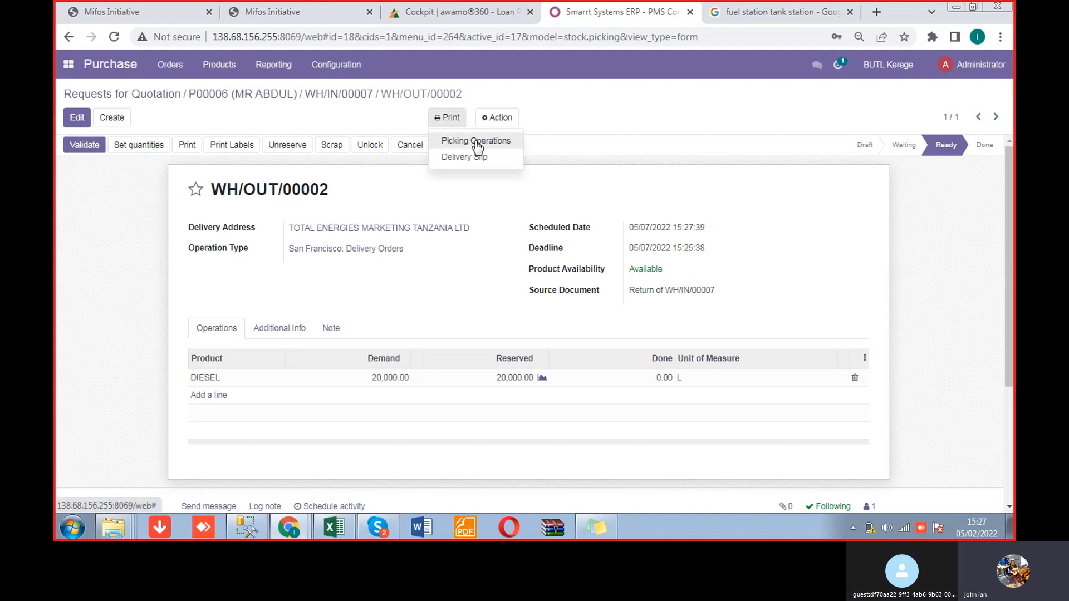
click(573, 184)
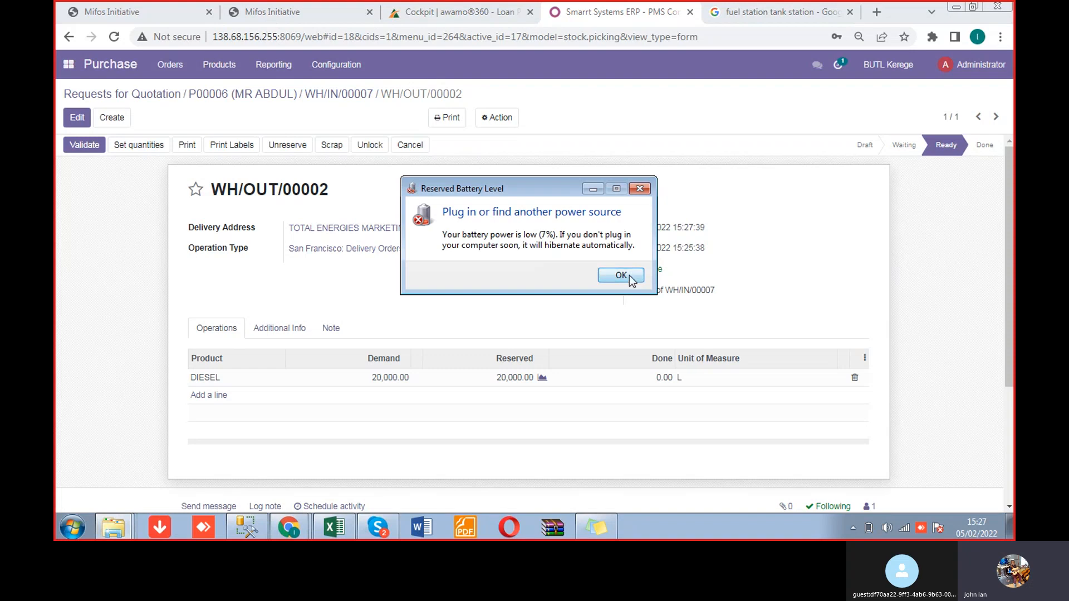
click(631, 279)
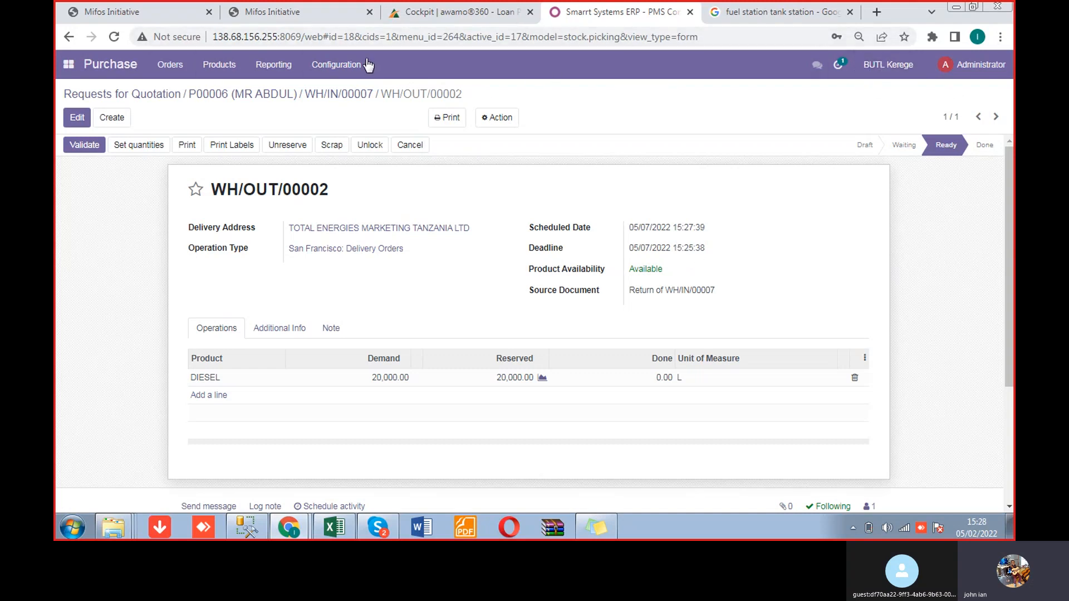
Step: Switch to the Settings module and review the list of companies
click(68, 64)
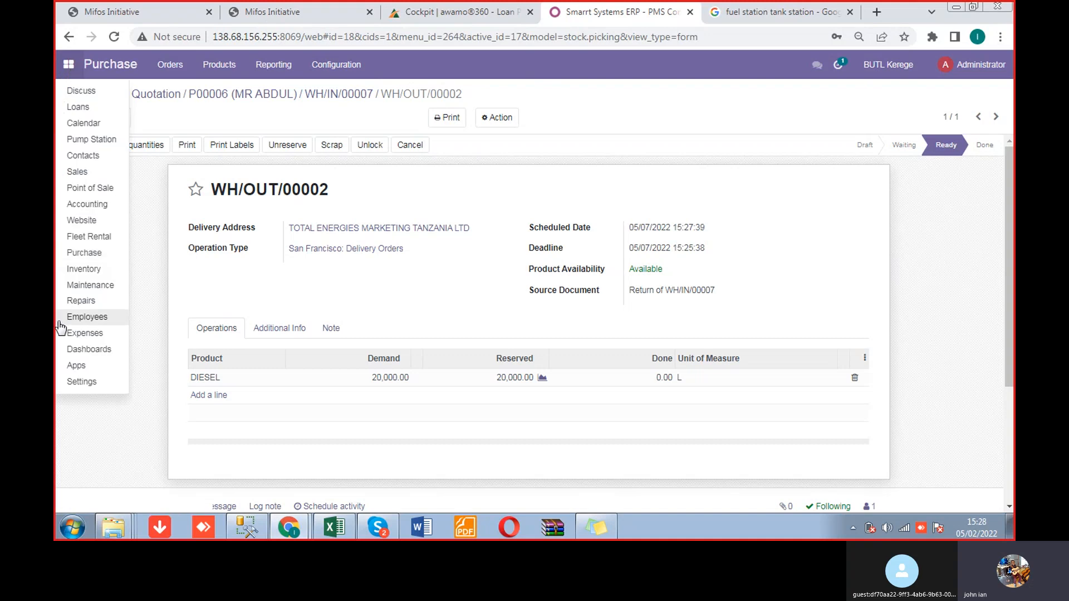
click(82, 382)
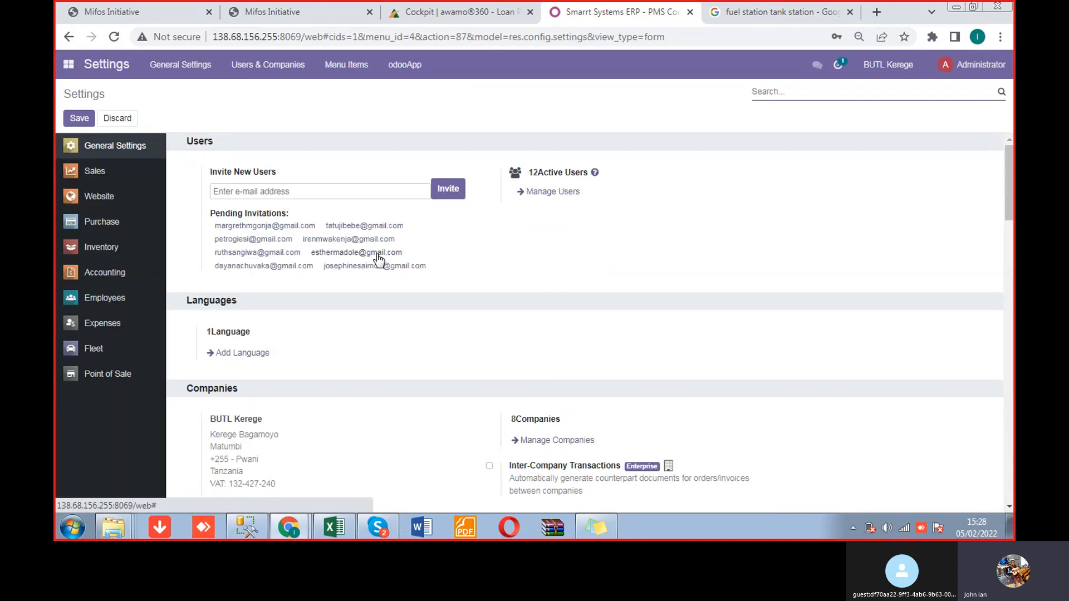
click(271, 68)
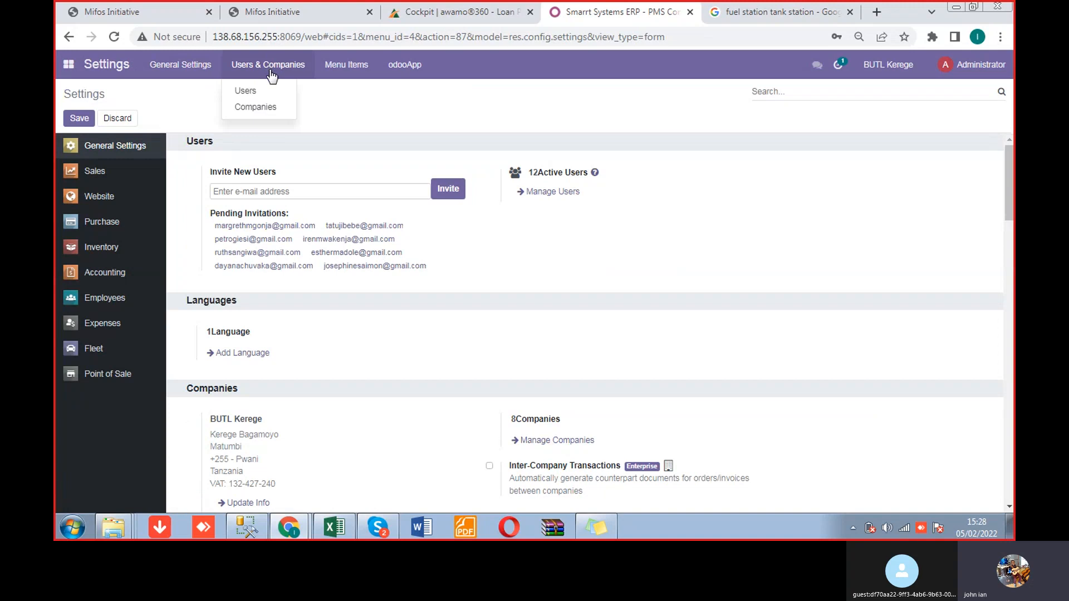
click(259, 107)
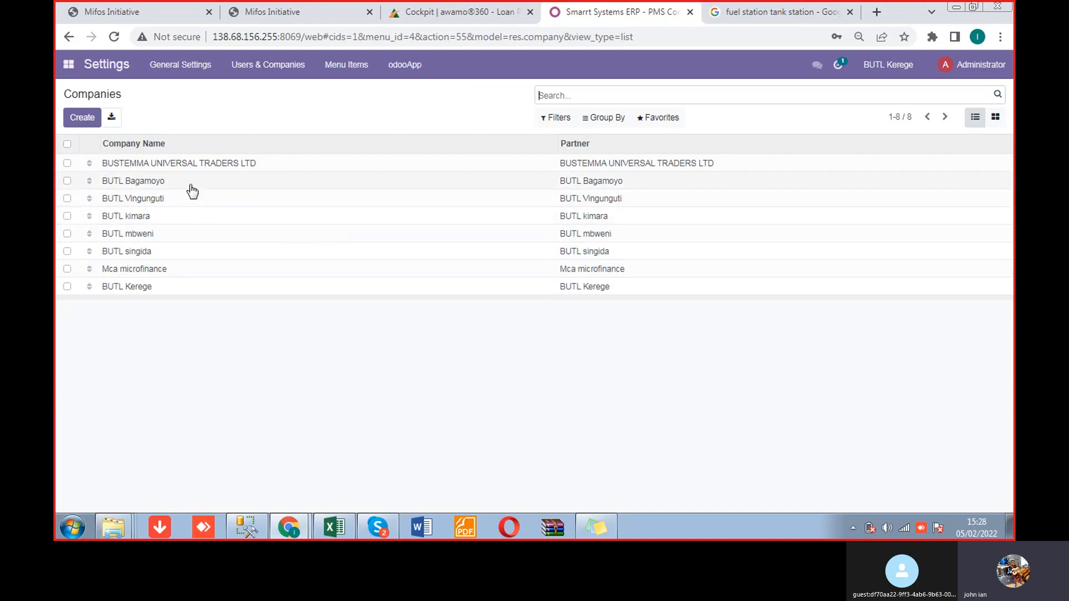
Step: Open the user list and compare the allowed companies and access rights of the sixth and seventh users
click(242, 67)
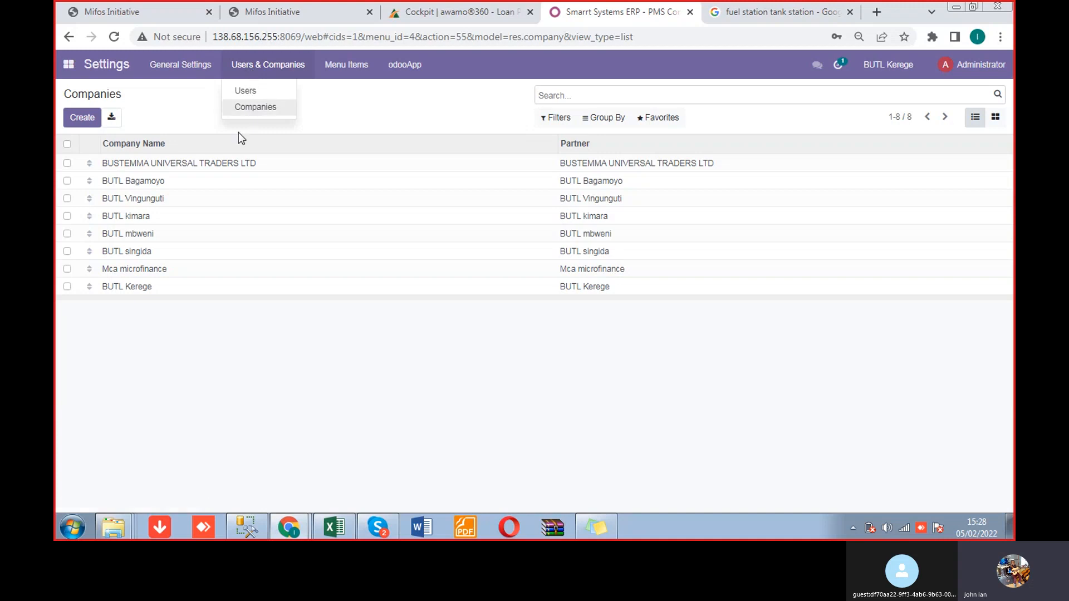
click(246, 91)
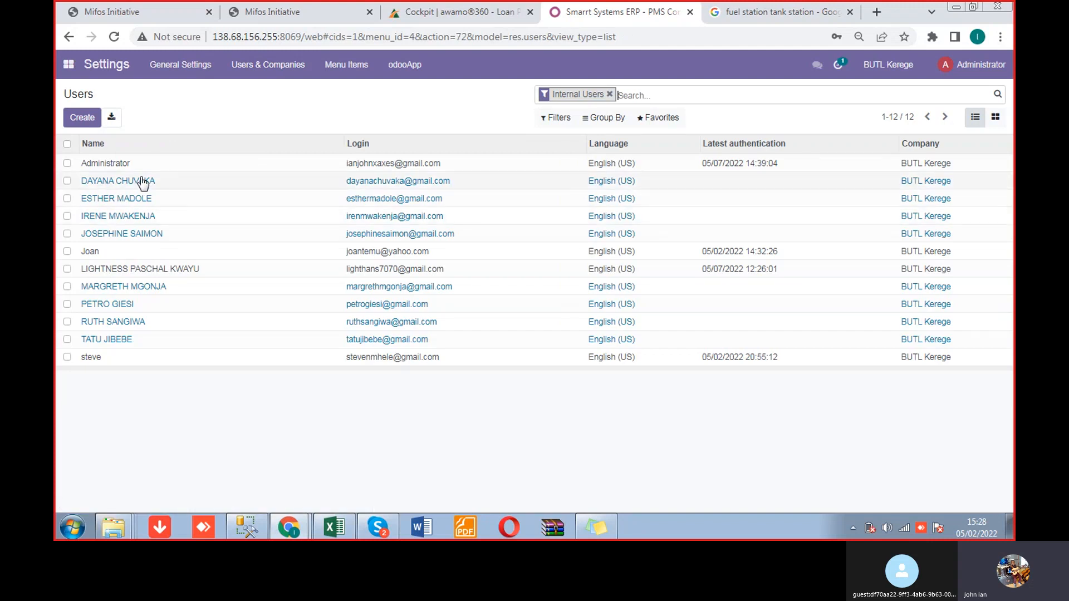
click(100, 255)
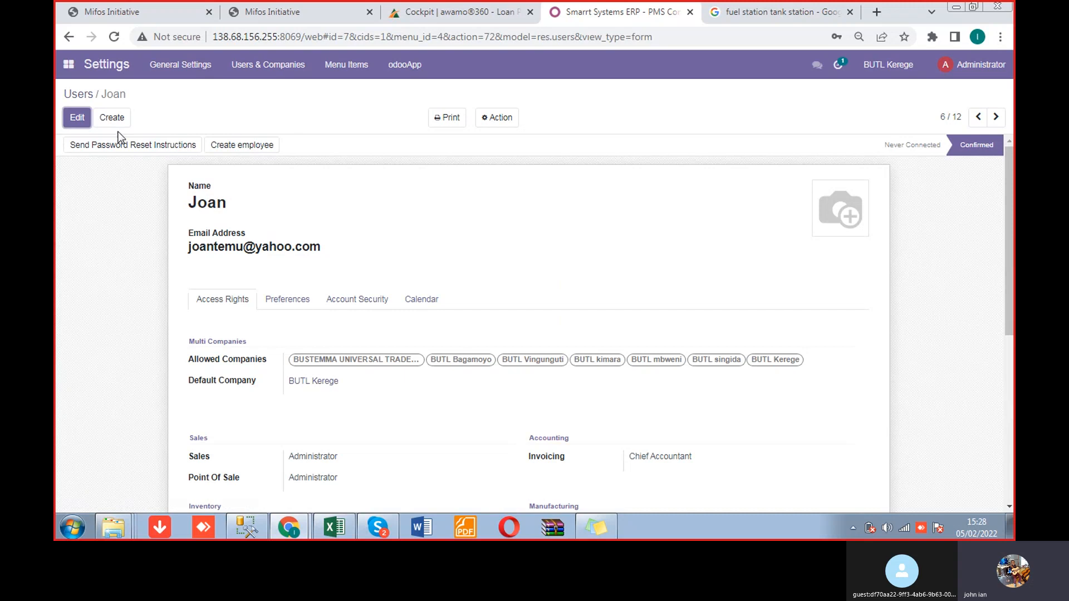
click(78, 94)
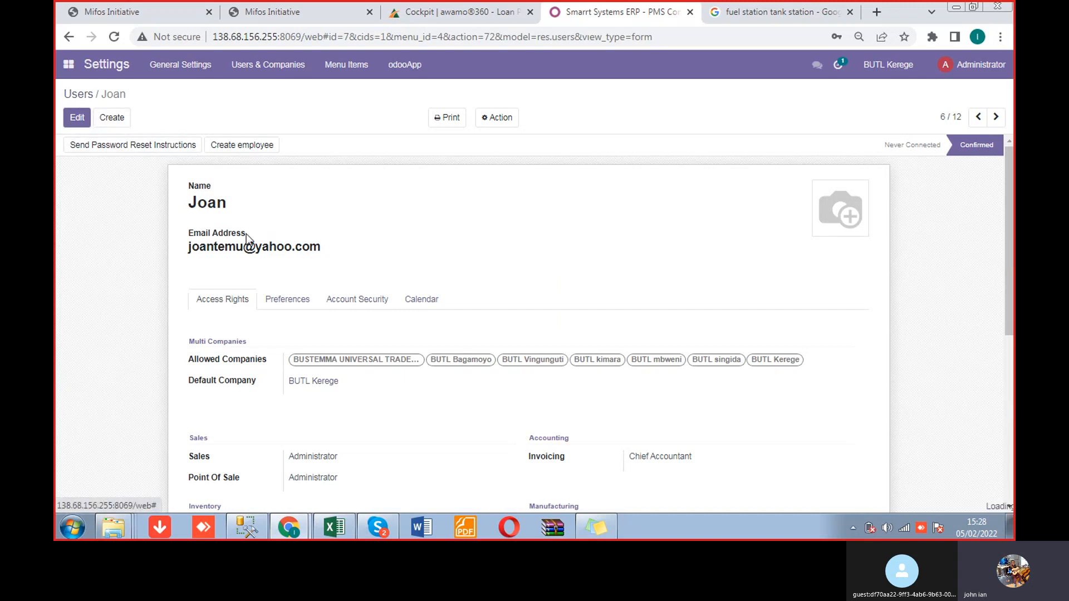
click(371, 275)
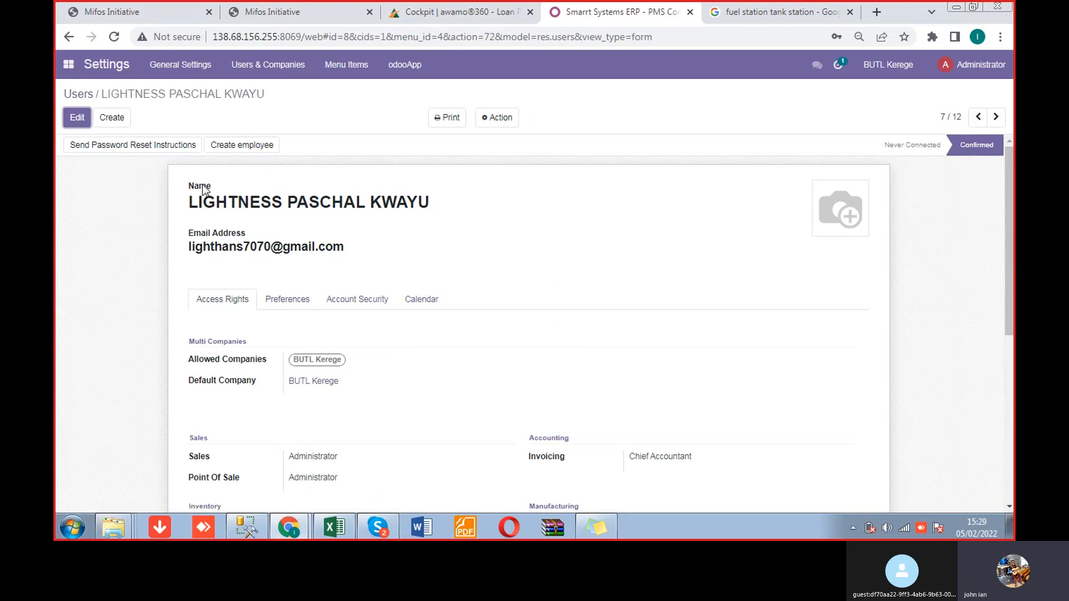
Step: Put the seventh user's record in edit mode and examine which companies can be added to the allowed companies
click(77, 118)
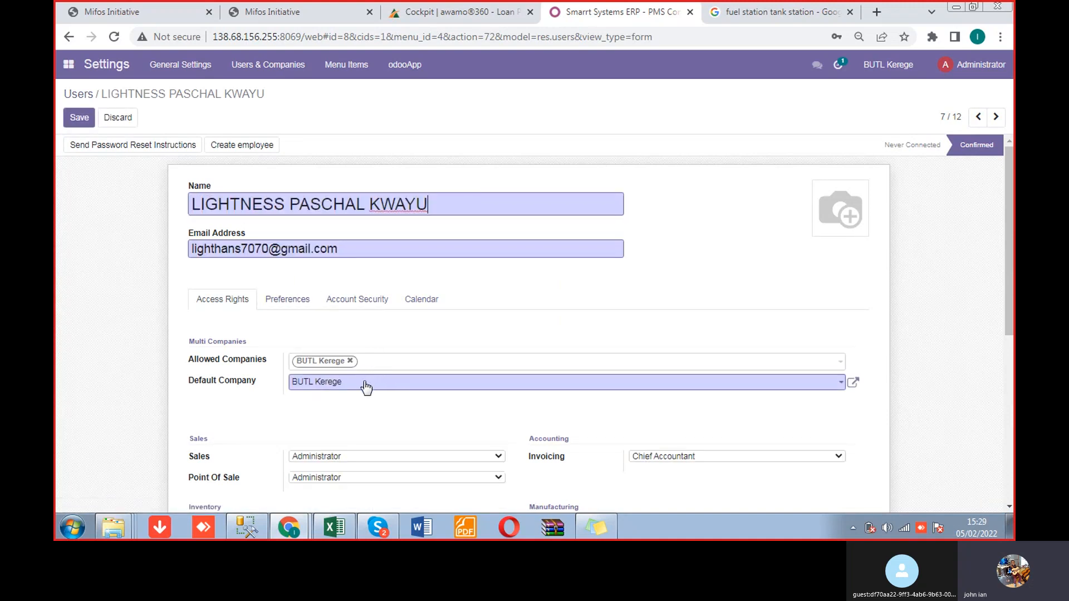
click(384, 367)
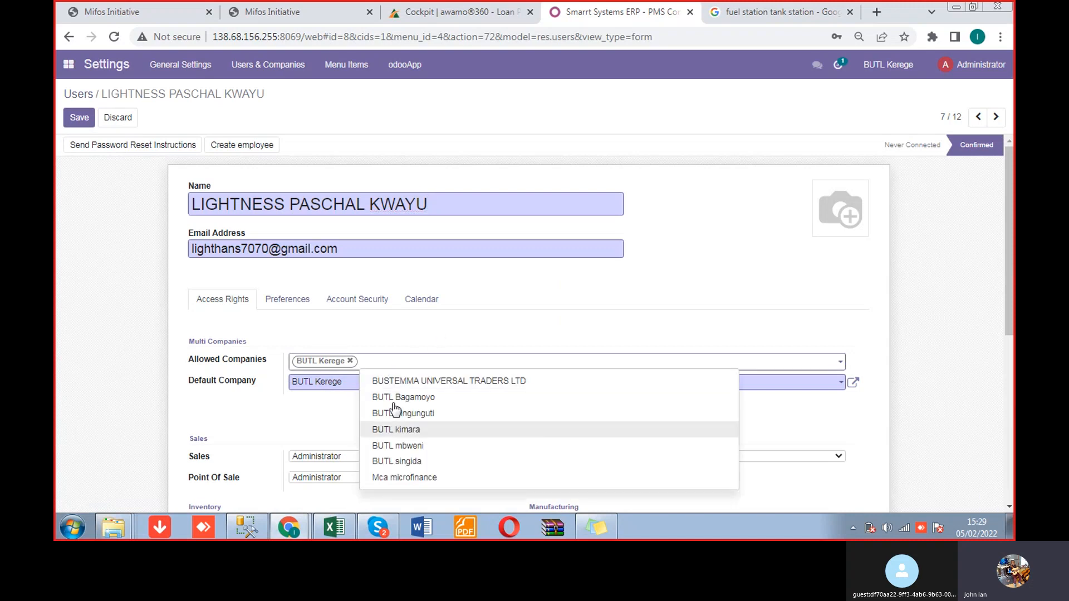
click(611, 338)
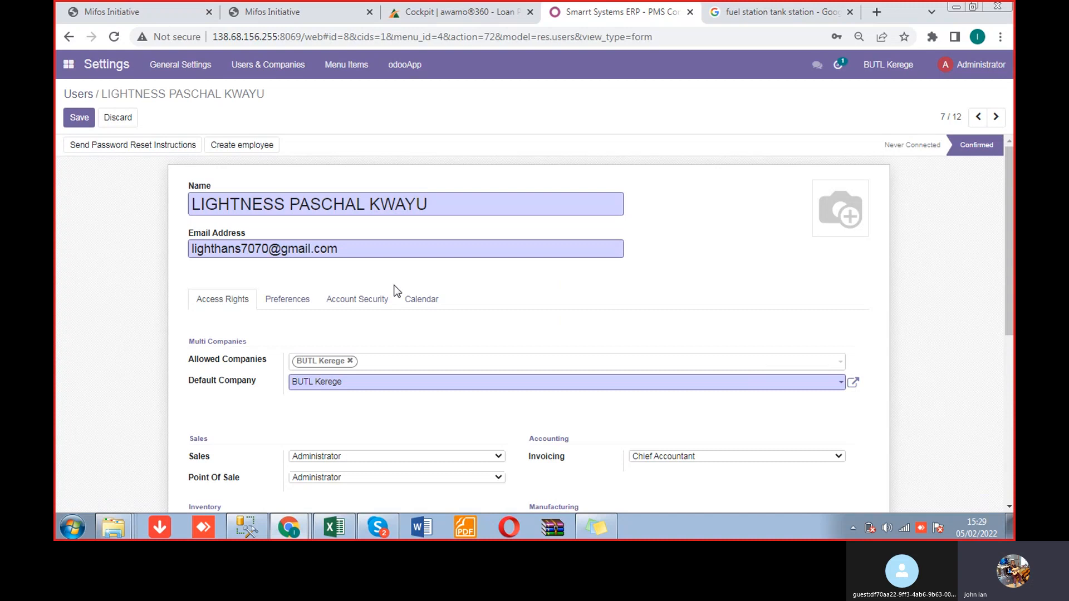
Step: Switch the active company to BUSTEMMA UNIVERSAL TRADERS LTD and open its Accounting dashboard
click(878, 72)
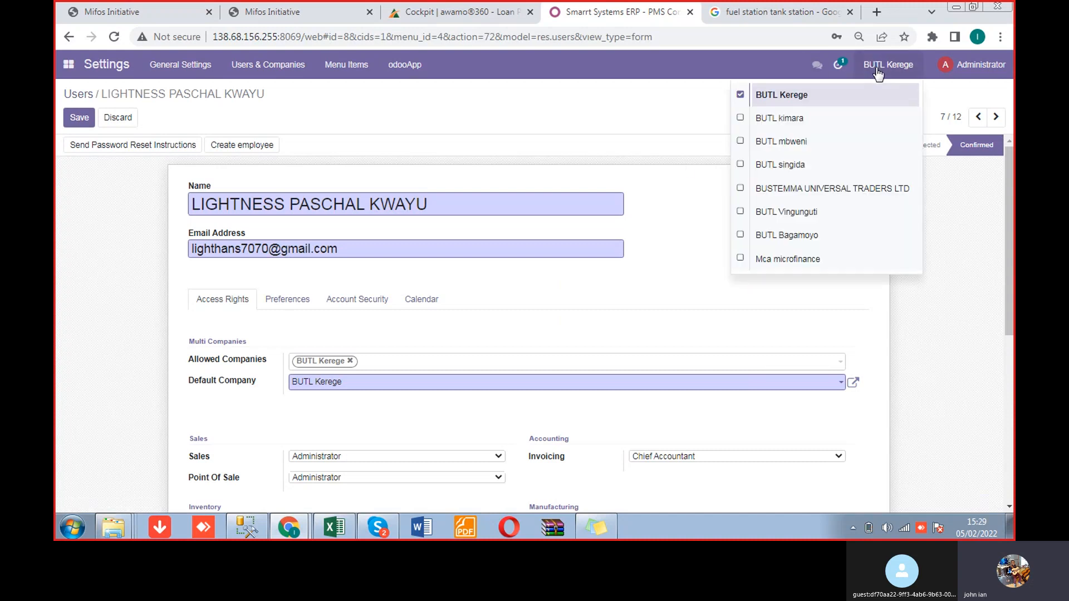
click(787, 189)
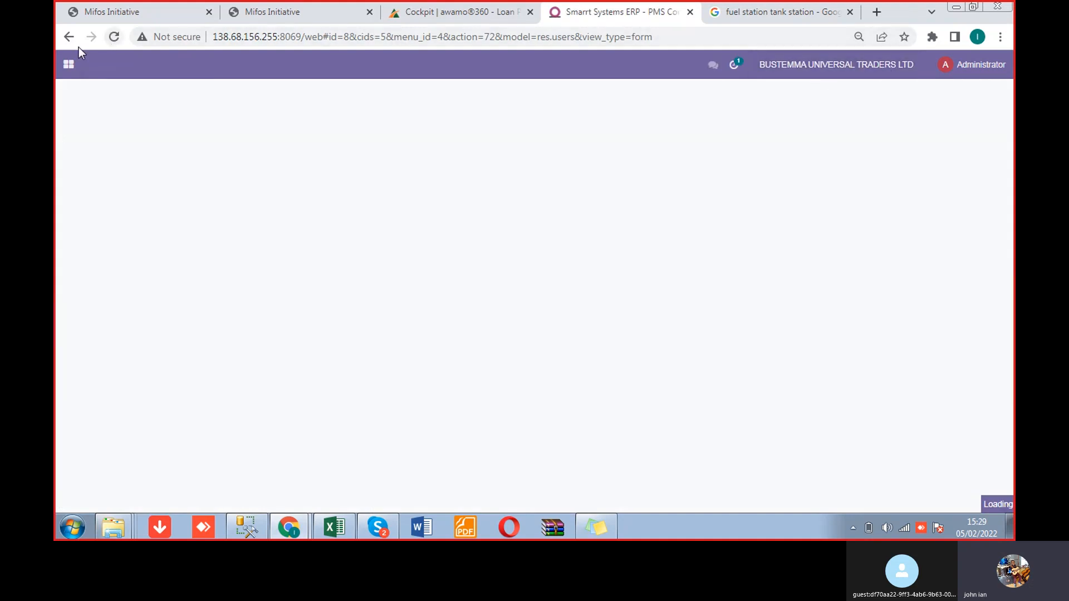
click(69, 71)
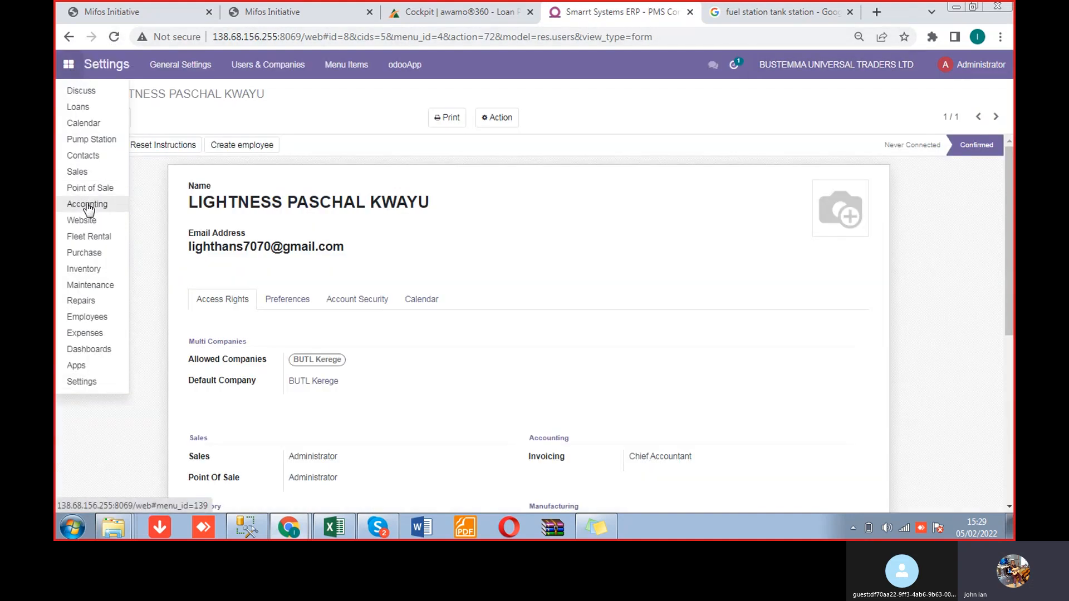
click(121, 216)
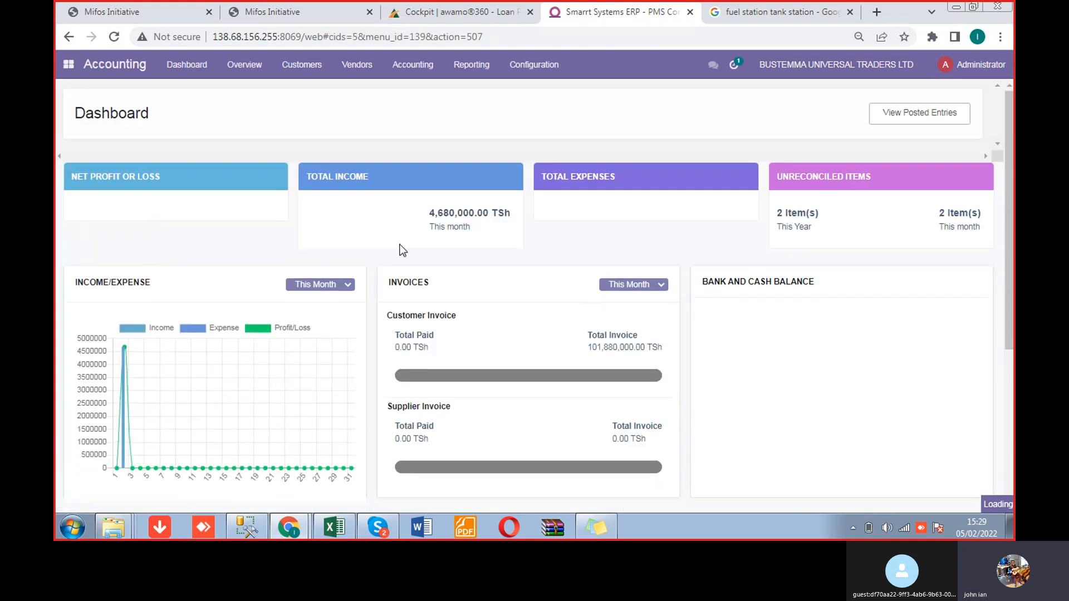